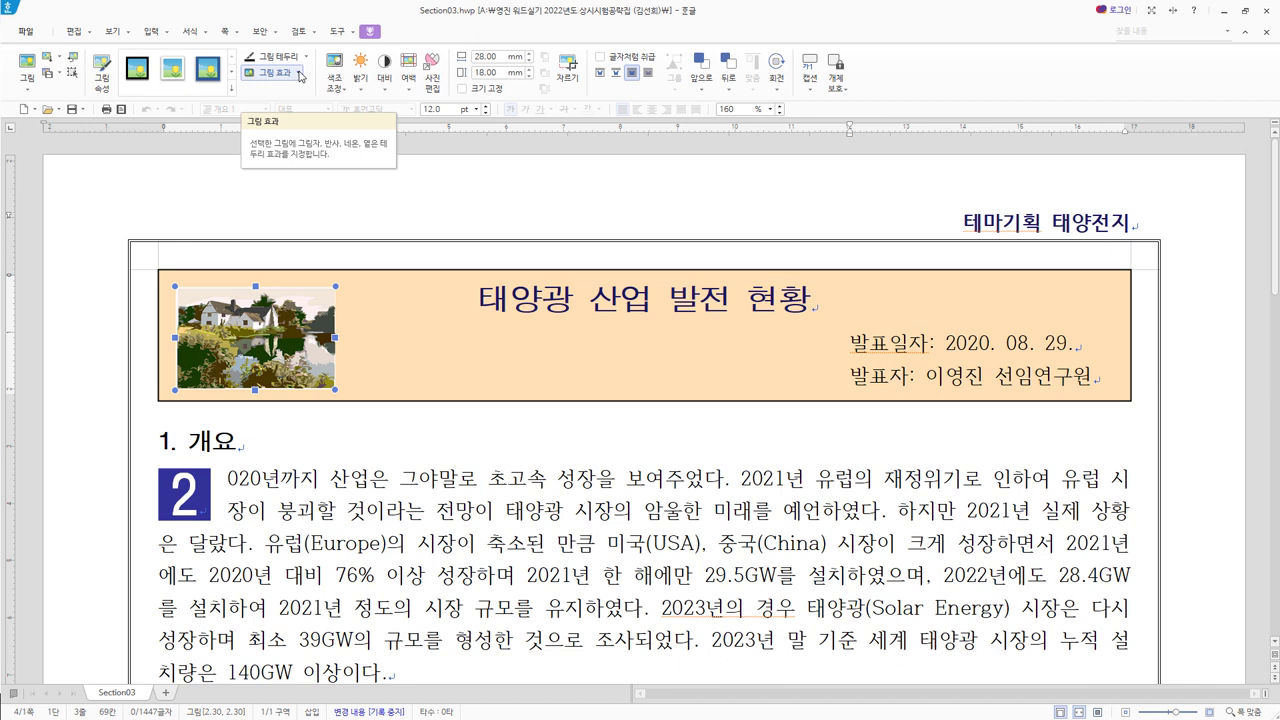
Step: Examine the house picture's effect, object property, colour adjustment and rotation options without changing them
mouse_move(300, 90)
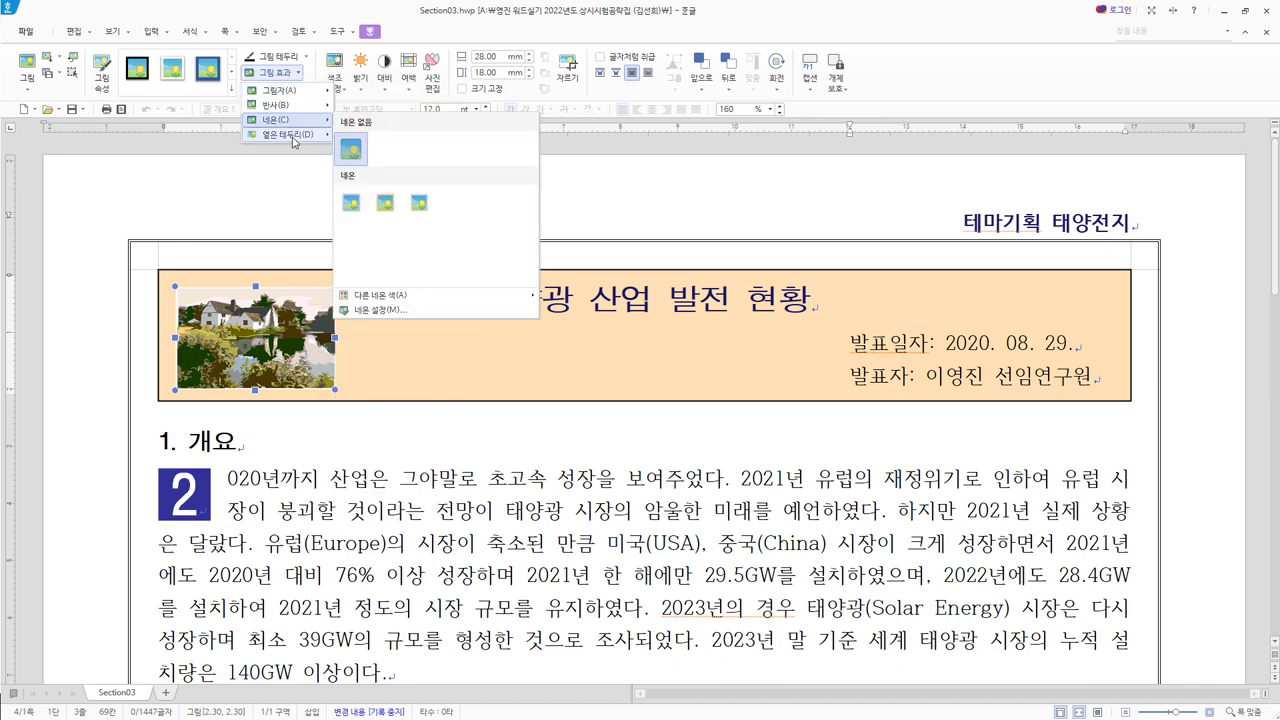
mouse_move(294, 138)
left_click(262, 325)
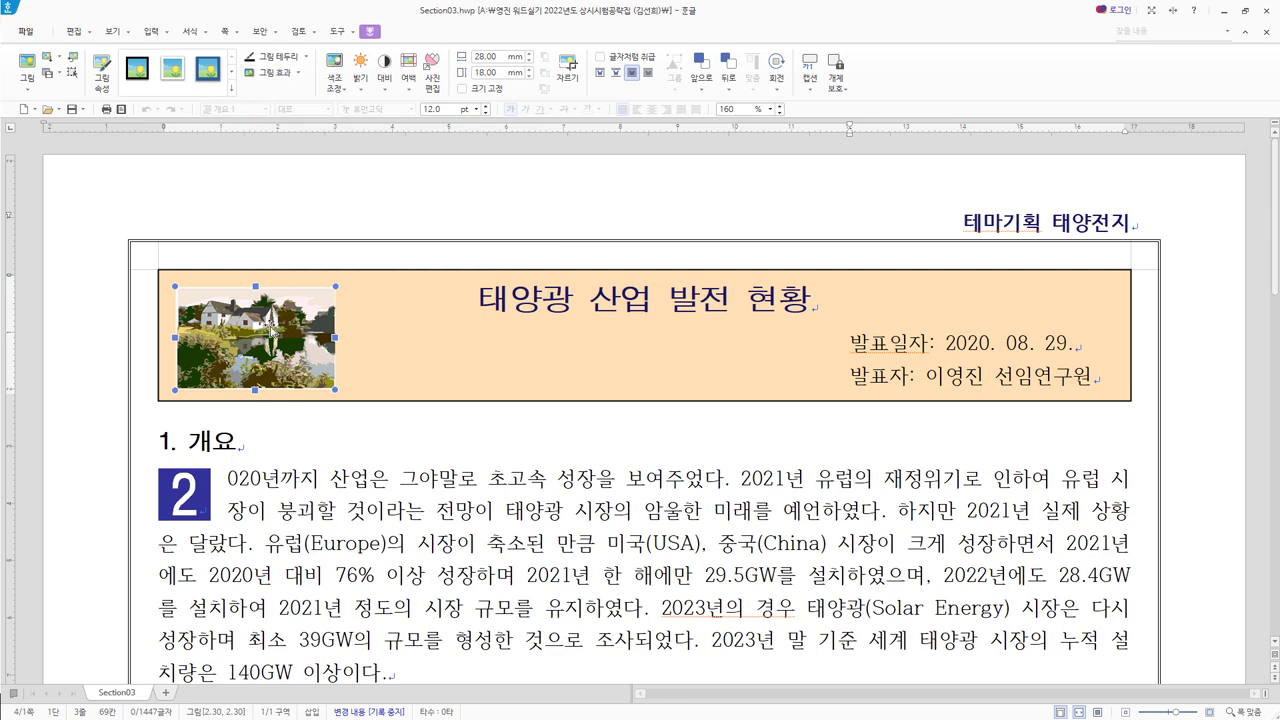
double_click(320, 345)
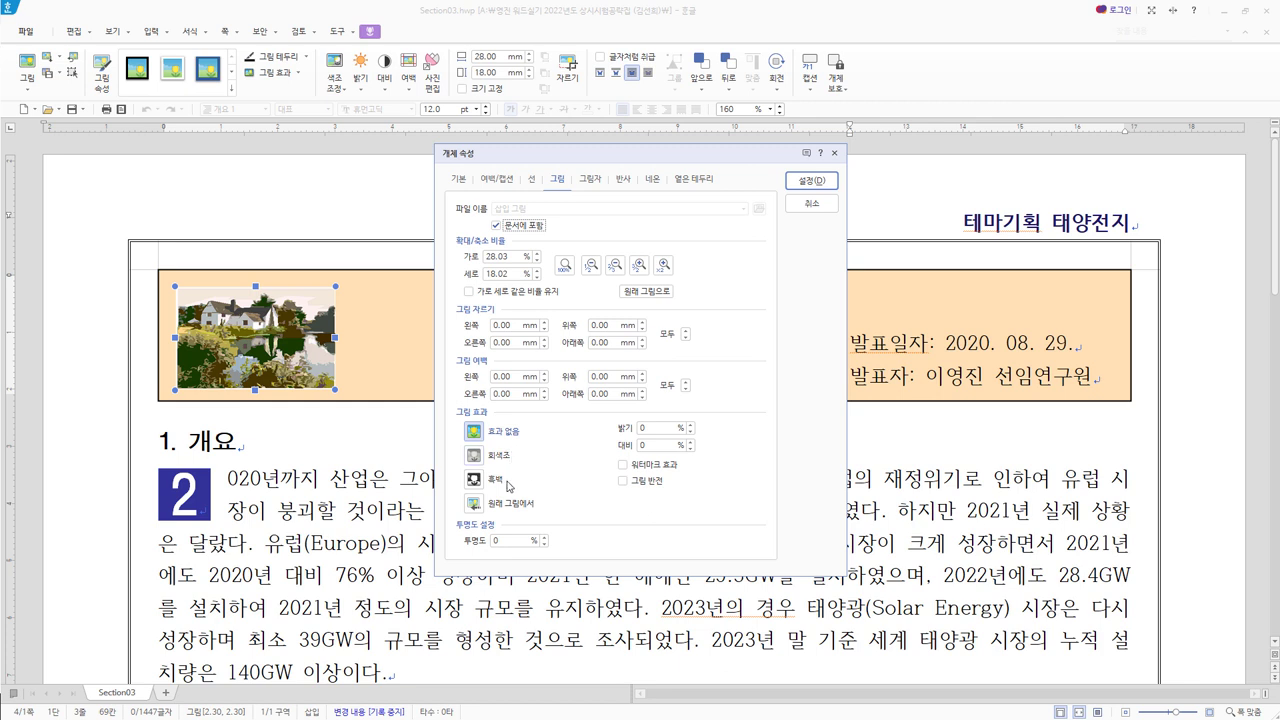
left_click(812, 205)
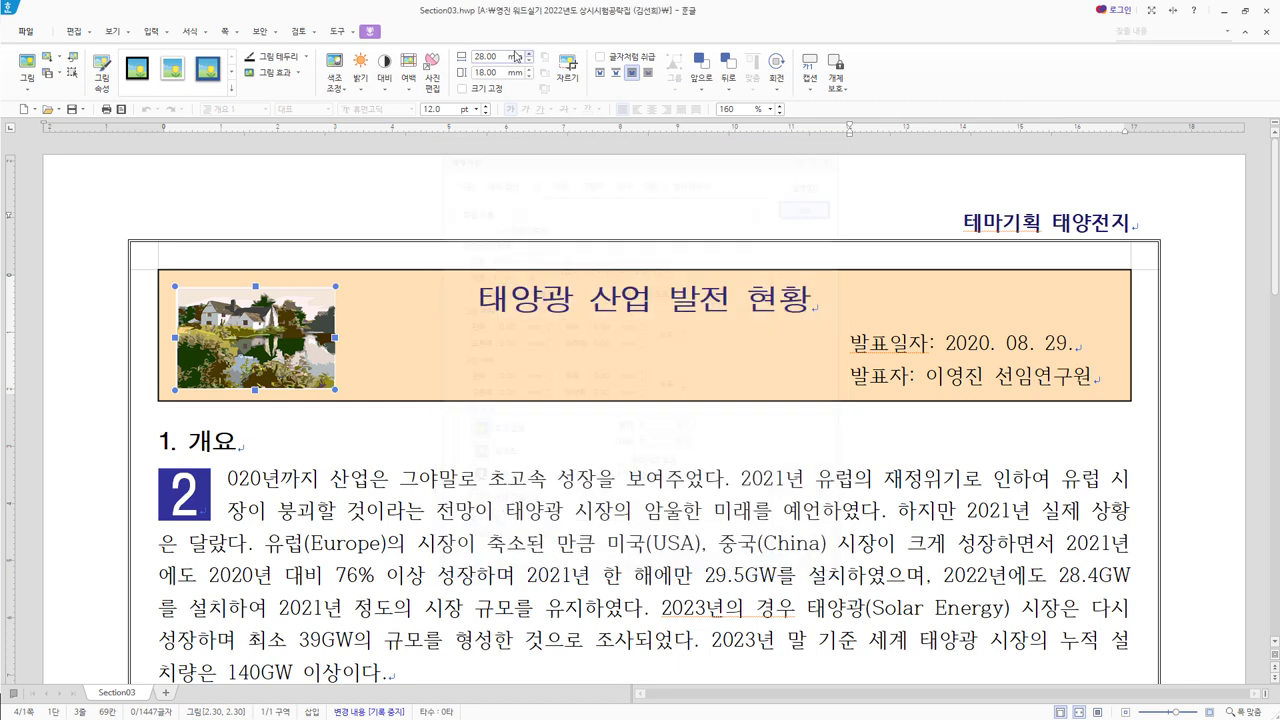
left_click(342, 91)
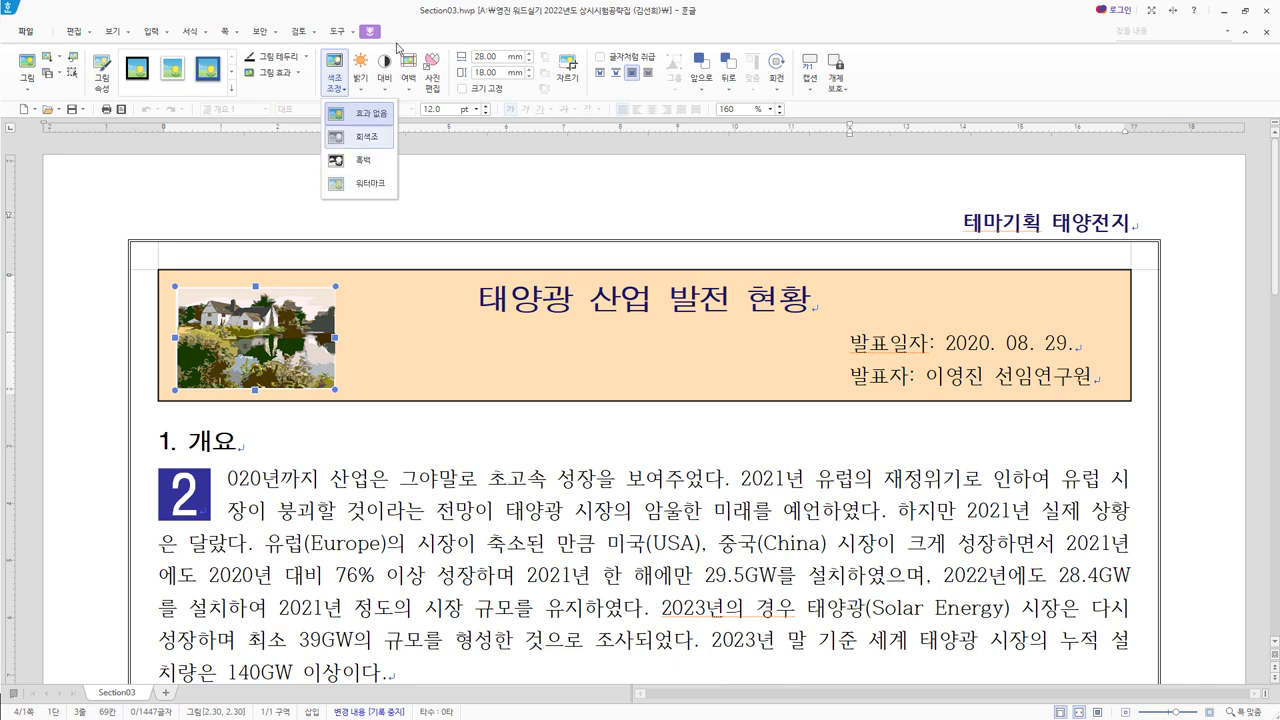
left_click(334, 66)
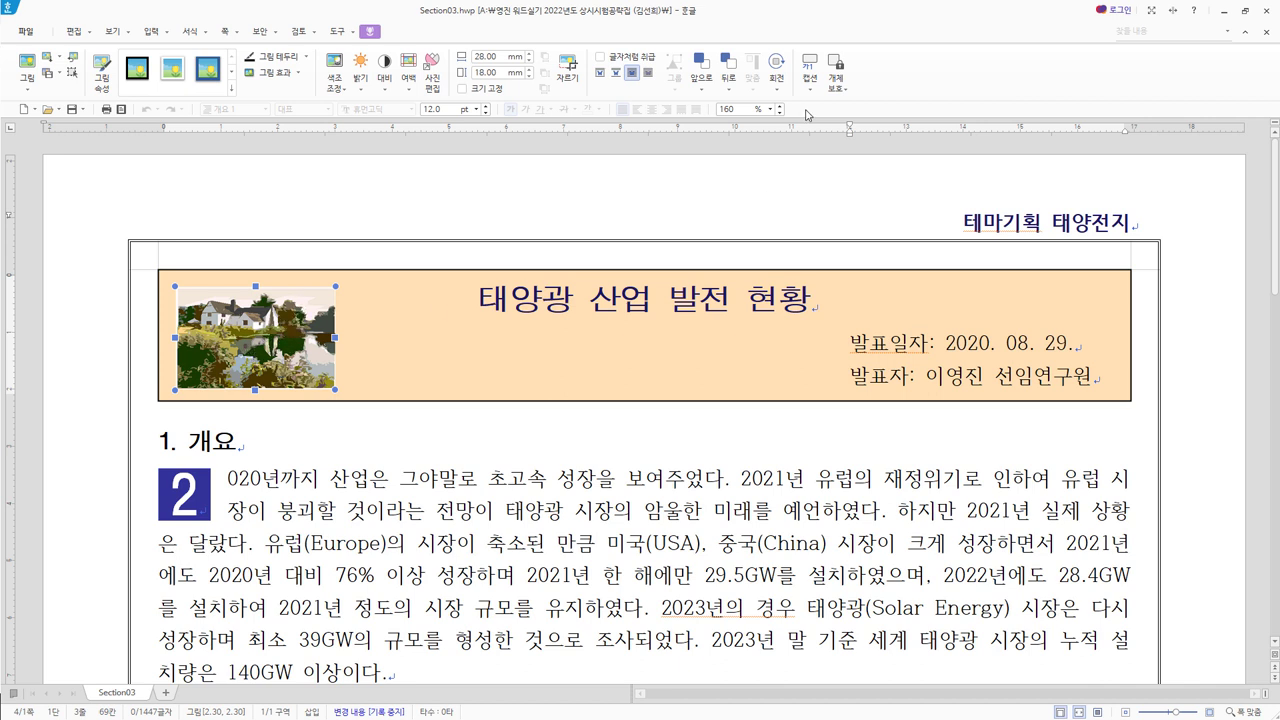
left_click(777, 78)
left_click(797, 151)
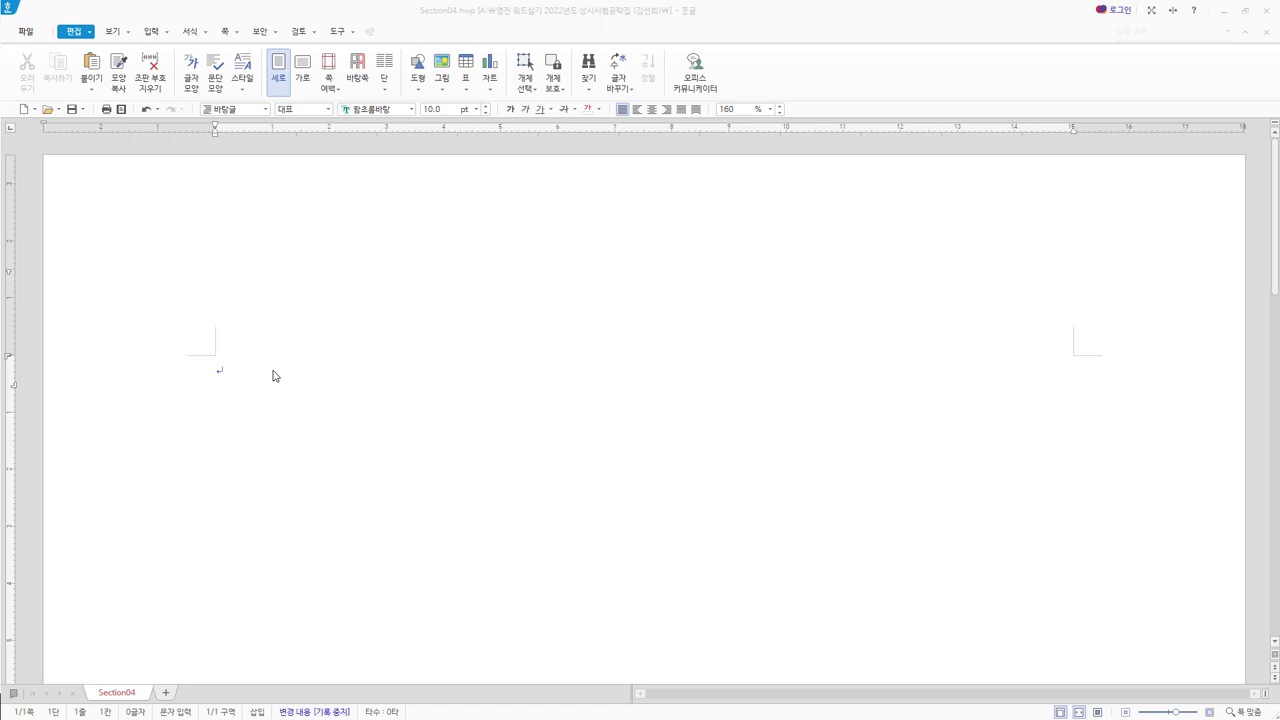
Step: Switch the font colour palette to the 오피스 colour theme
left_click(275, 376)
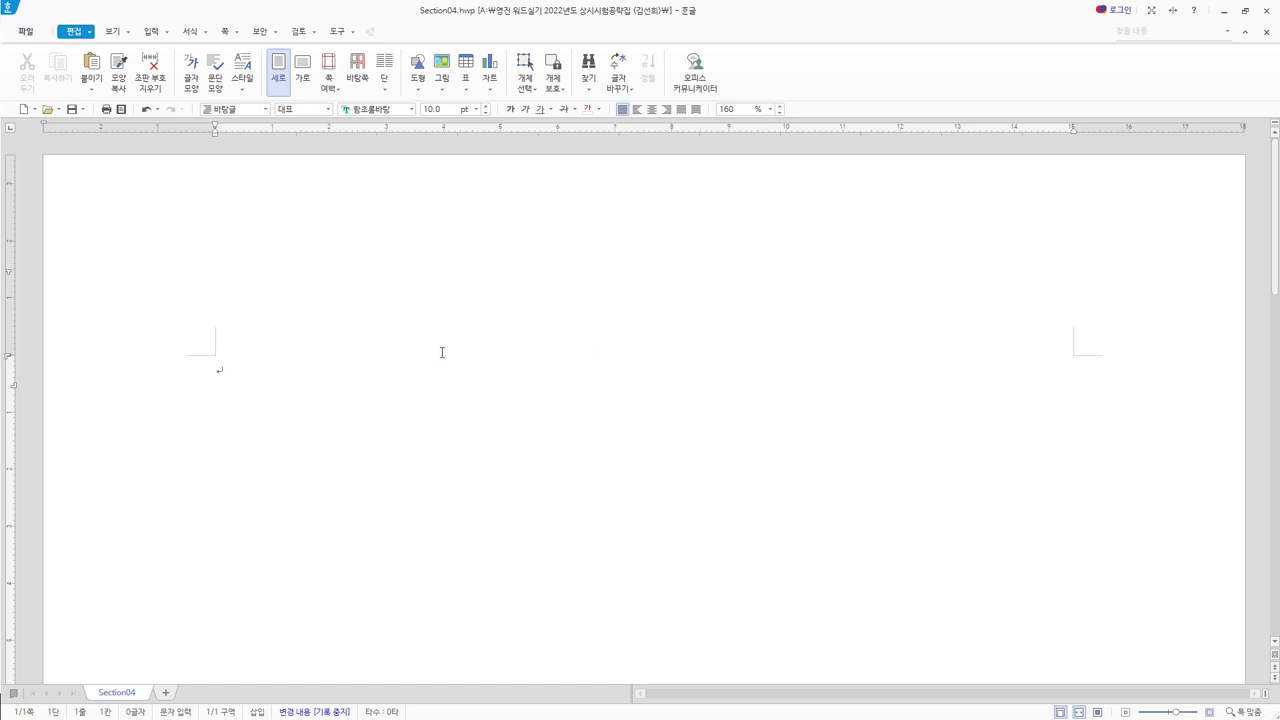
left_click(599, 109)
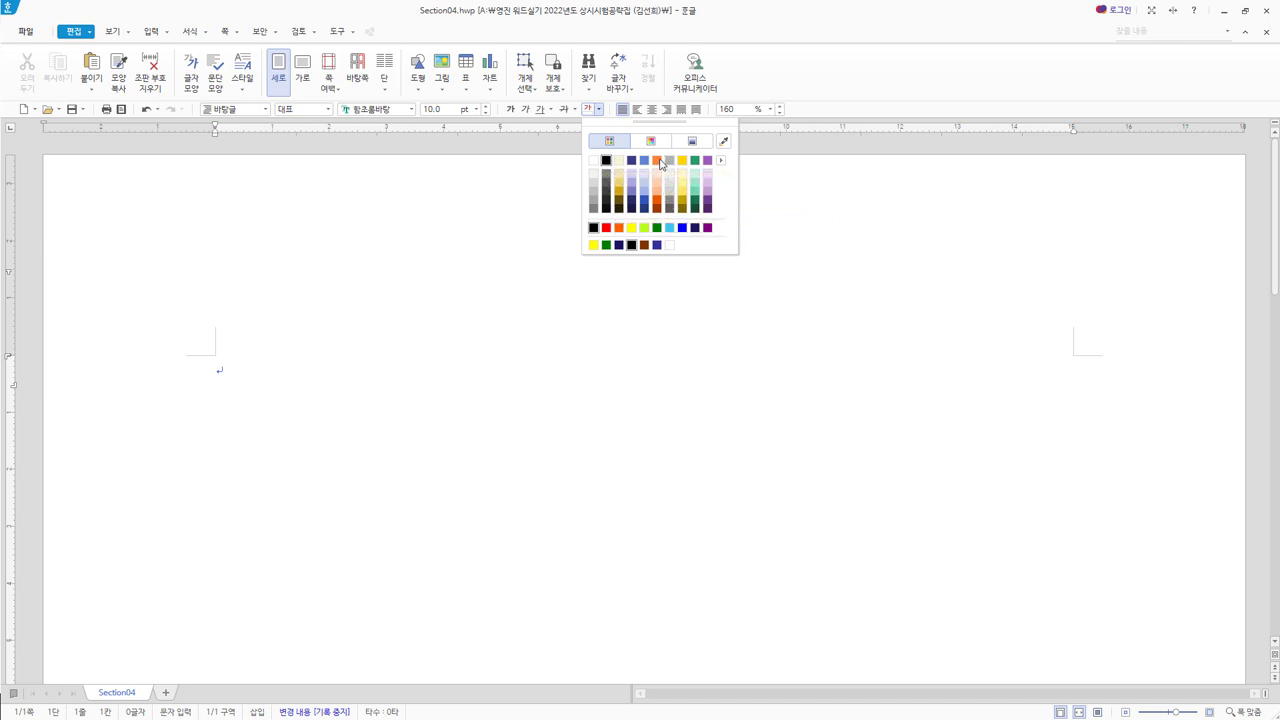
left_click(720, 163)
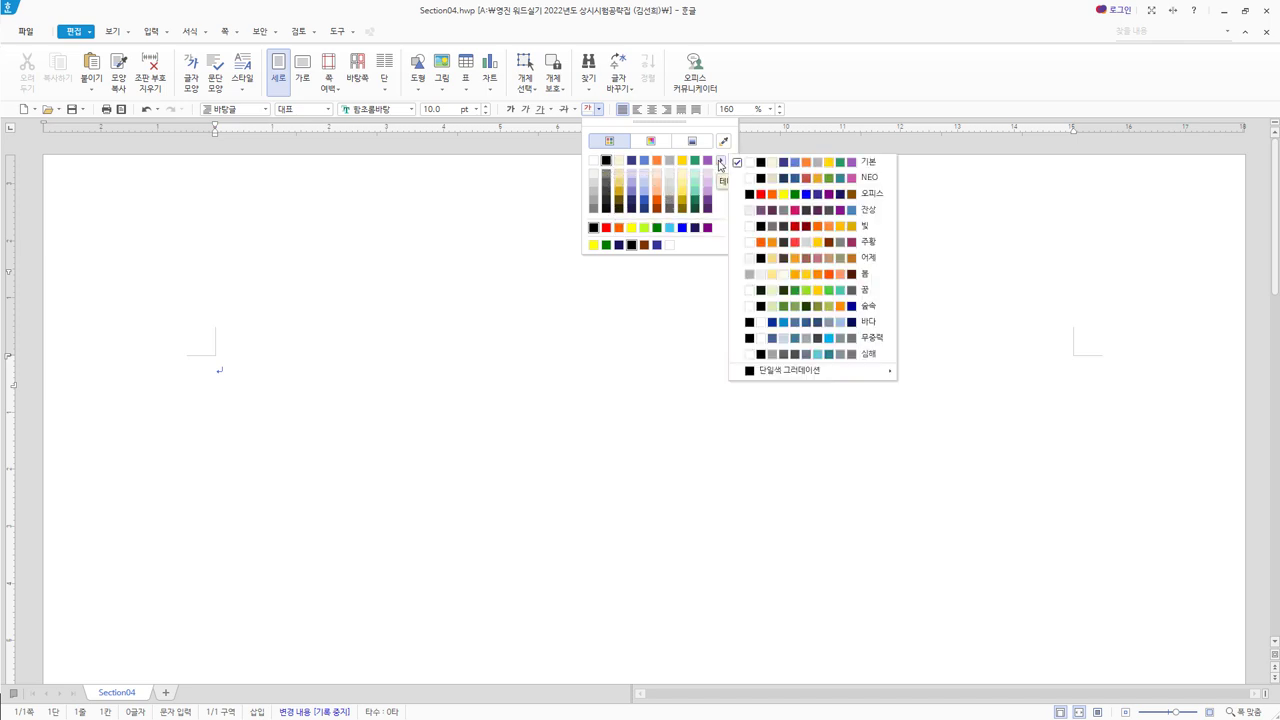
left_click(842, 197)
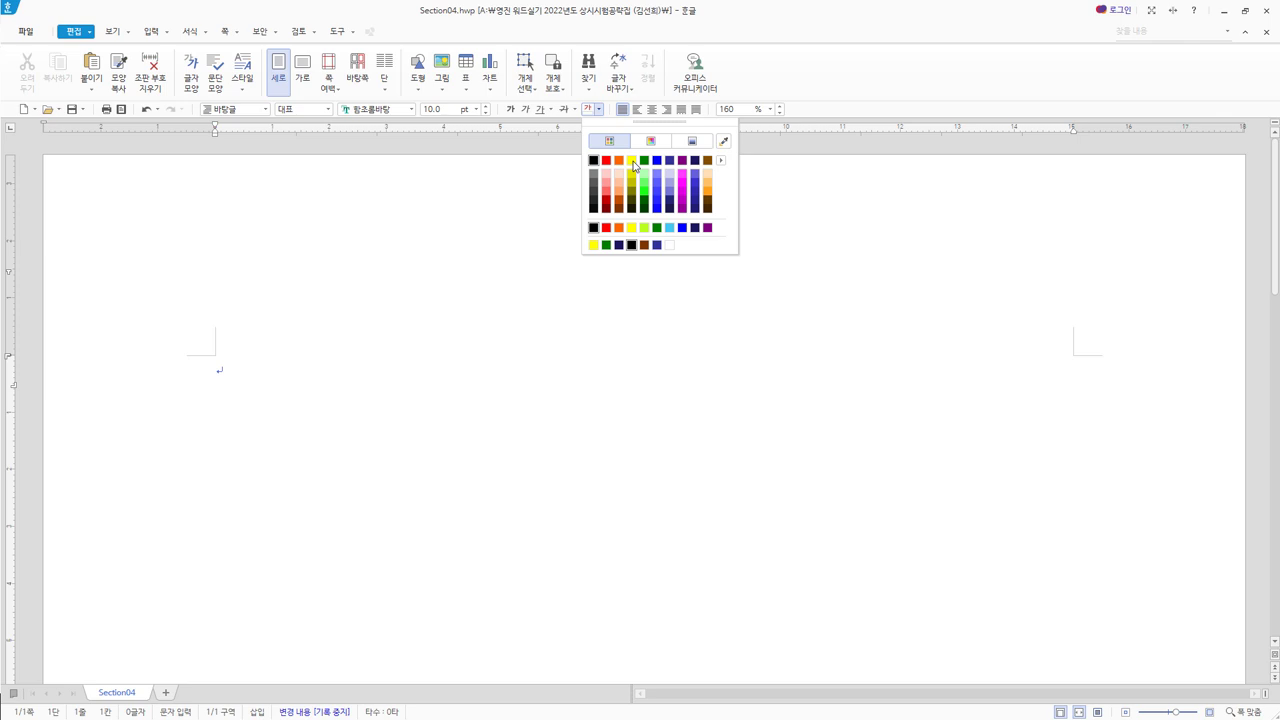
left_click(768, 82)
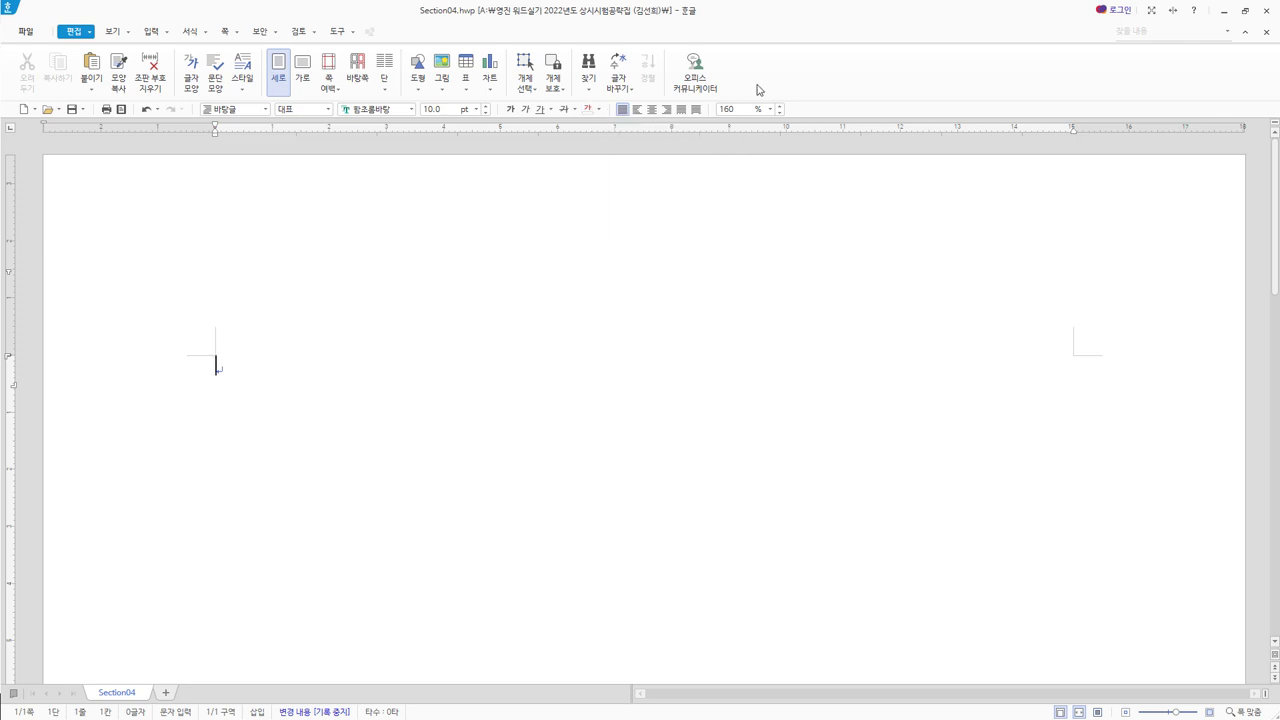
Step: Set the font colour palette back to the 기본 theme and display its colours
left_click(599, 110)
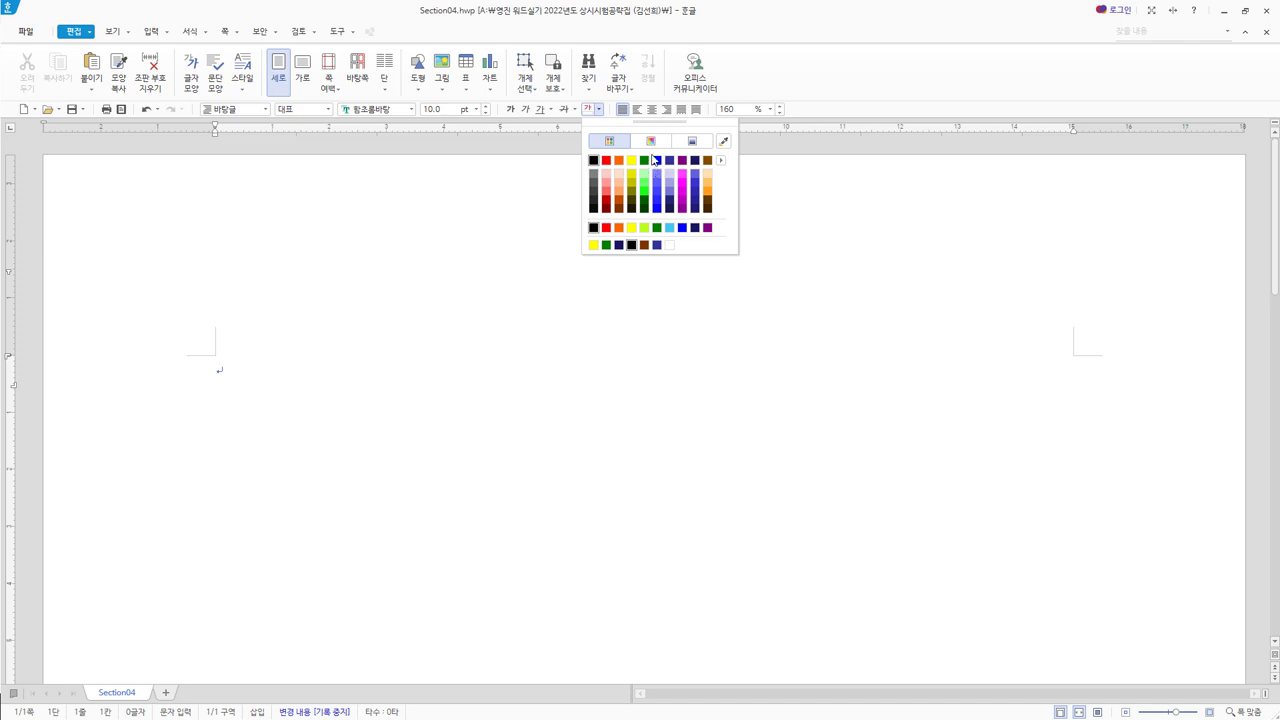
left_click(721, 162)
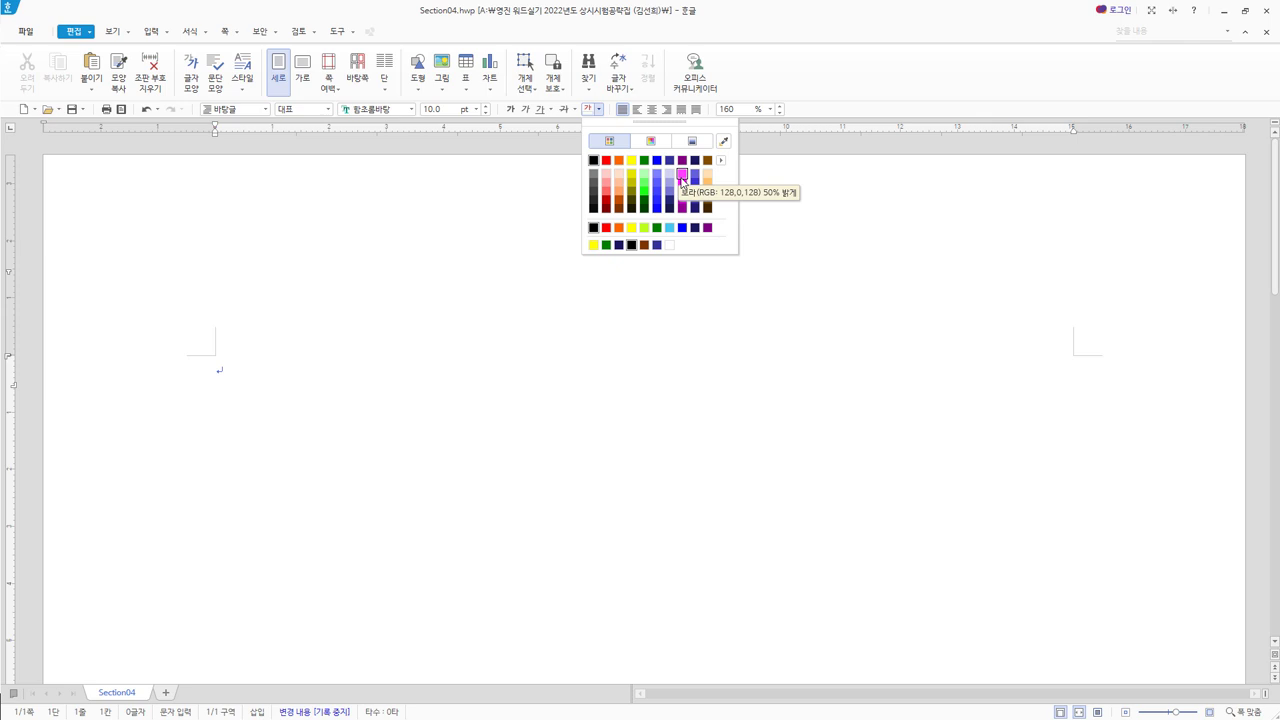
left_click(722, 161)
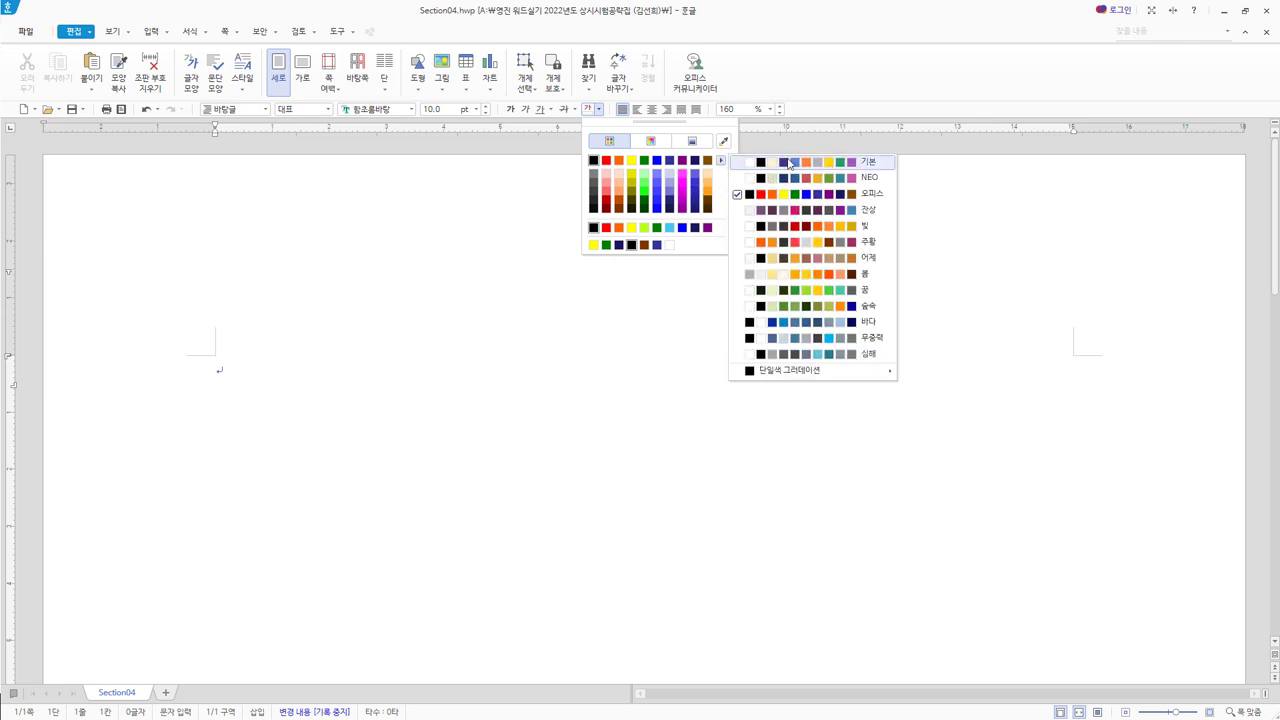
left_click(789, 163)
left_click(598, 109)
left_click(598, 109)
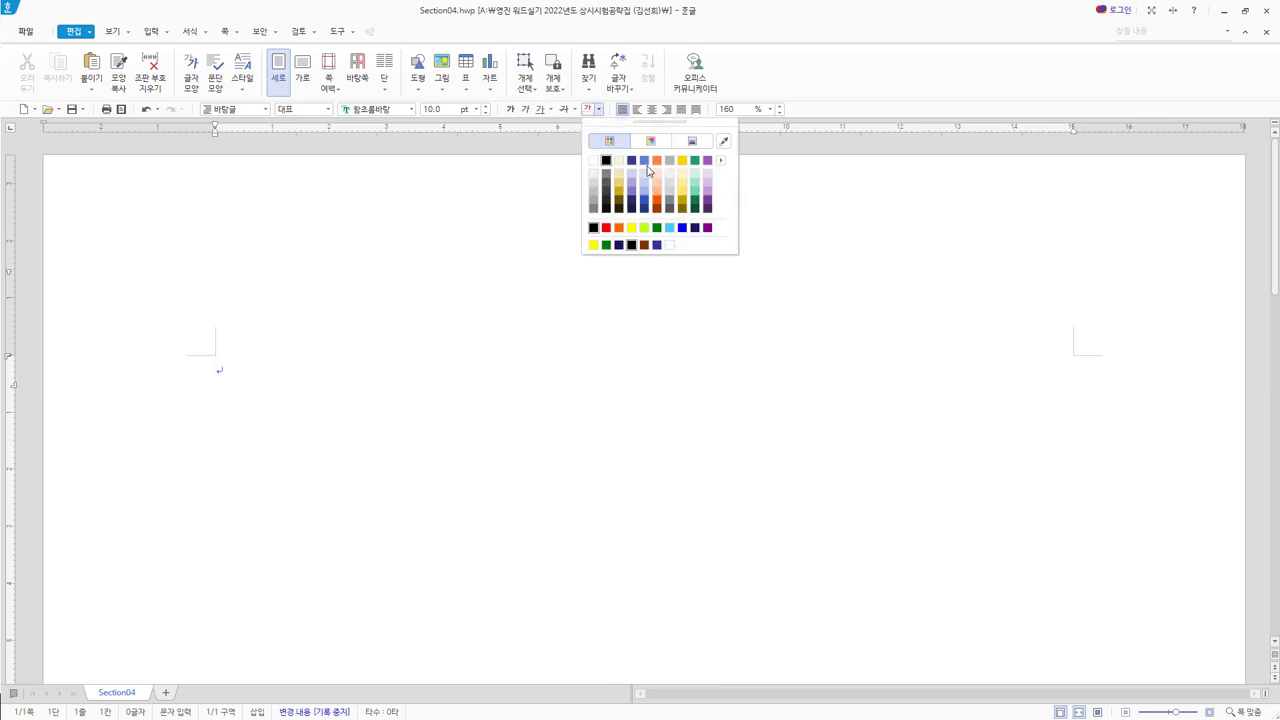
Step: Choose the 오피스 theme again for the font colour palette and display its colours
left_click(720, 160)
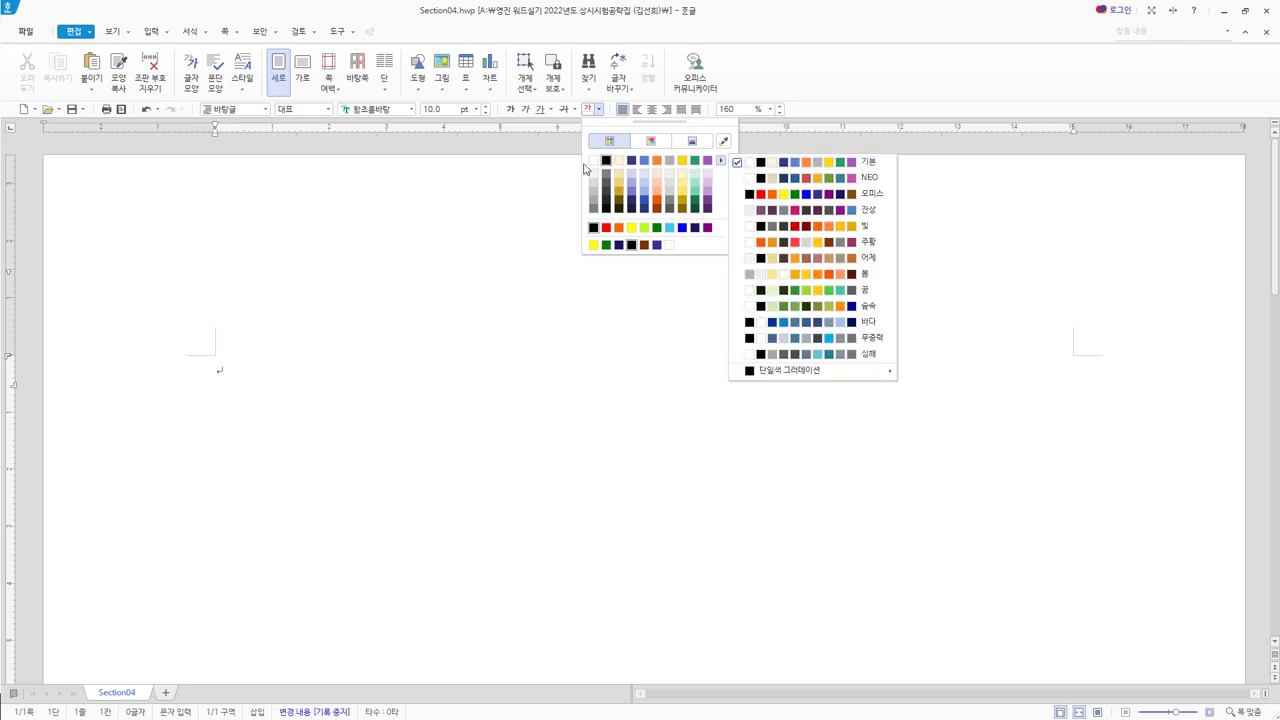
left_click(774, 77)
left_click(598, 109)
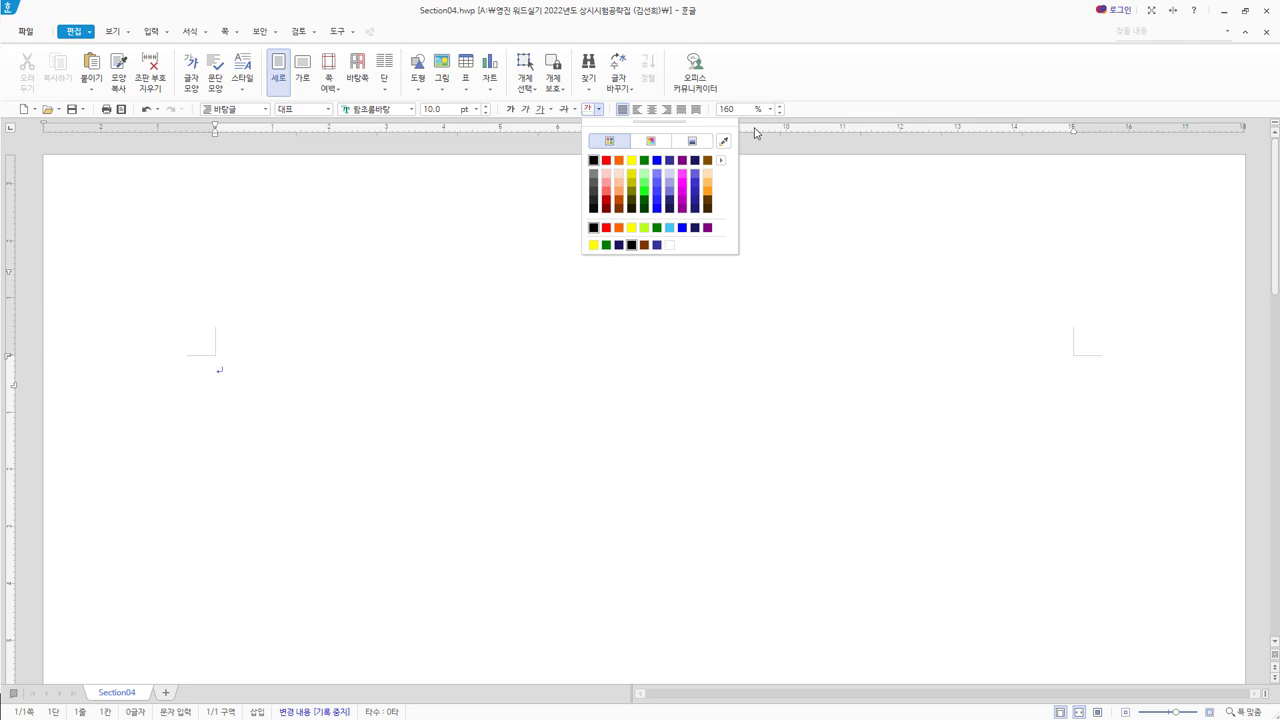
Step: Compare the full-spectrum font colour palette with the theme colours and review the list of available colour themes
left_click(653, 142)
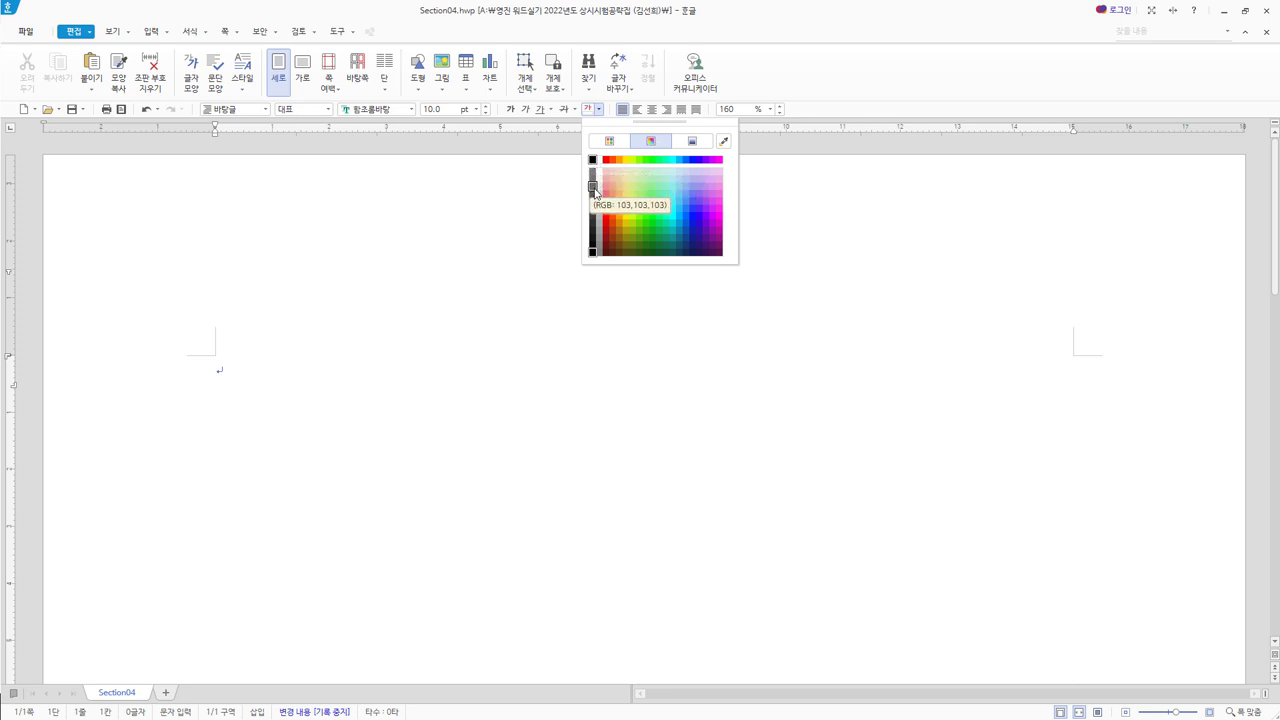
left_click(609, 140)
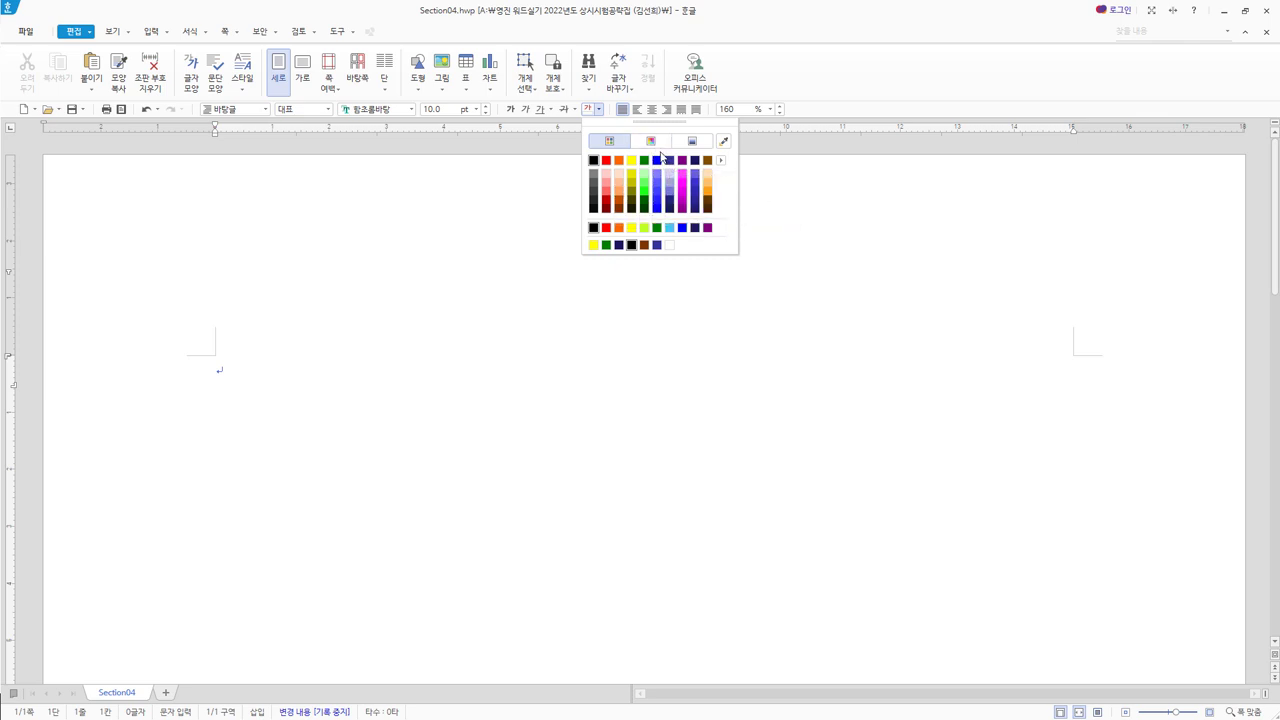
left_click(651, 141)
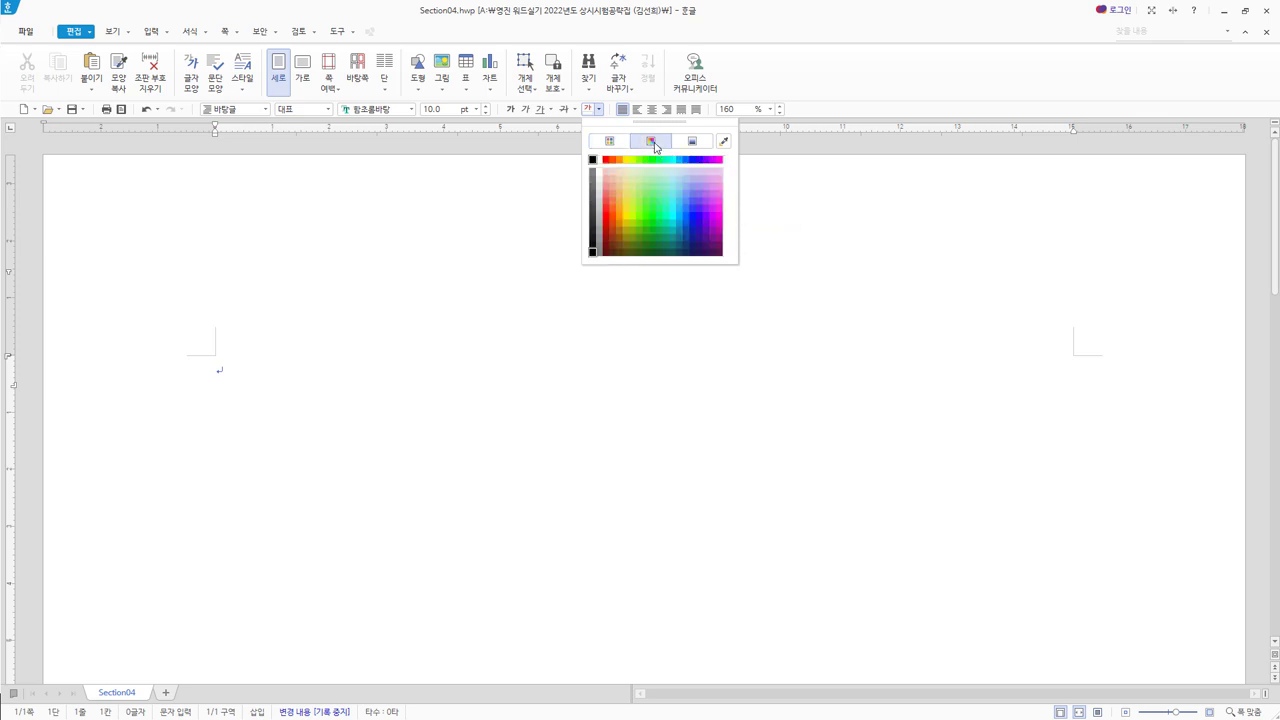
left_click(603, 163)
left_click(598, 109)
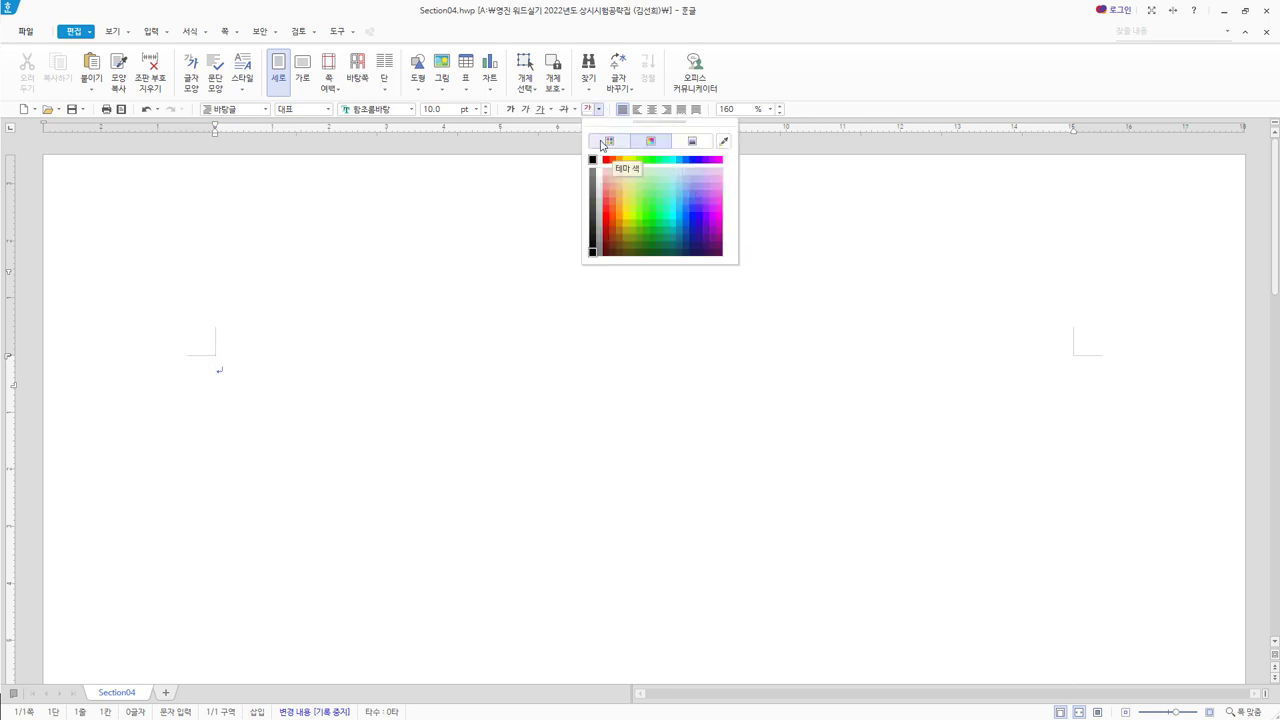
left_click(604, 143)
left_click(721, 161)
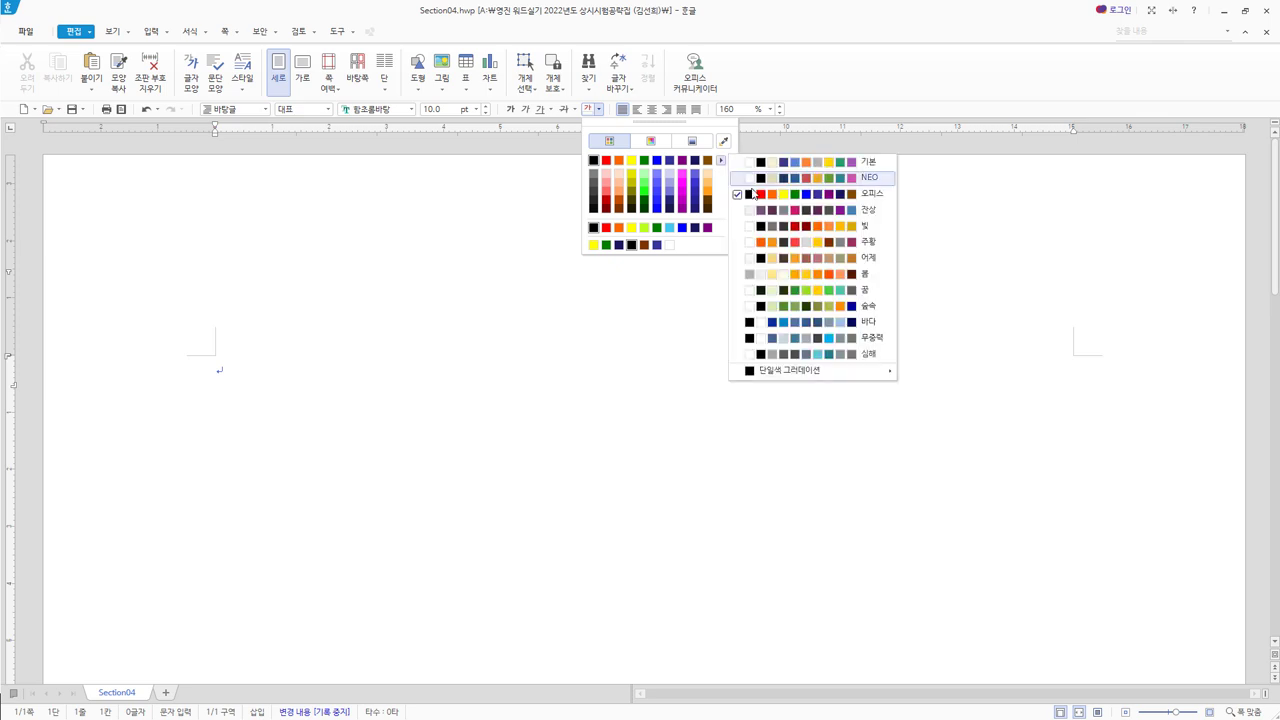
left_click(358, 256)
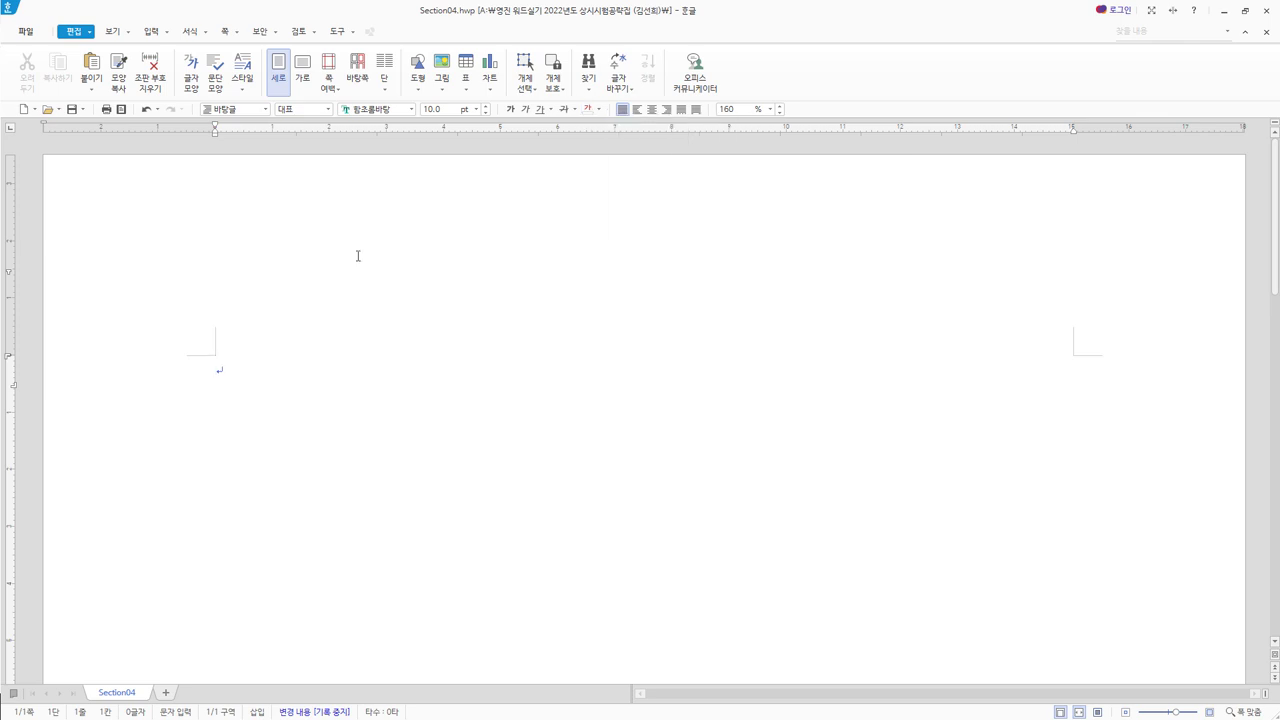
Step: Open the character shape settings (글자 모양) and switch the text colour (글자 색) palette to the 오피스 theme
key("alt+l")
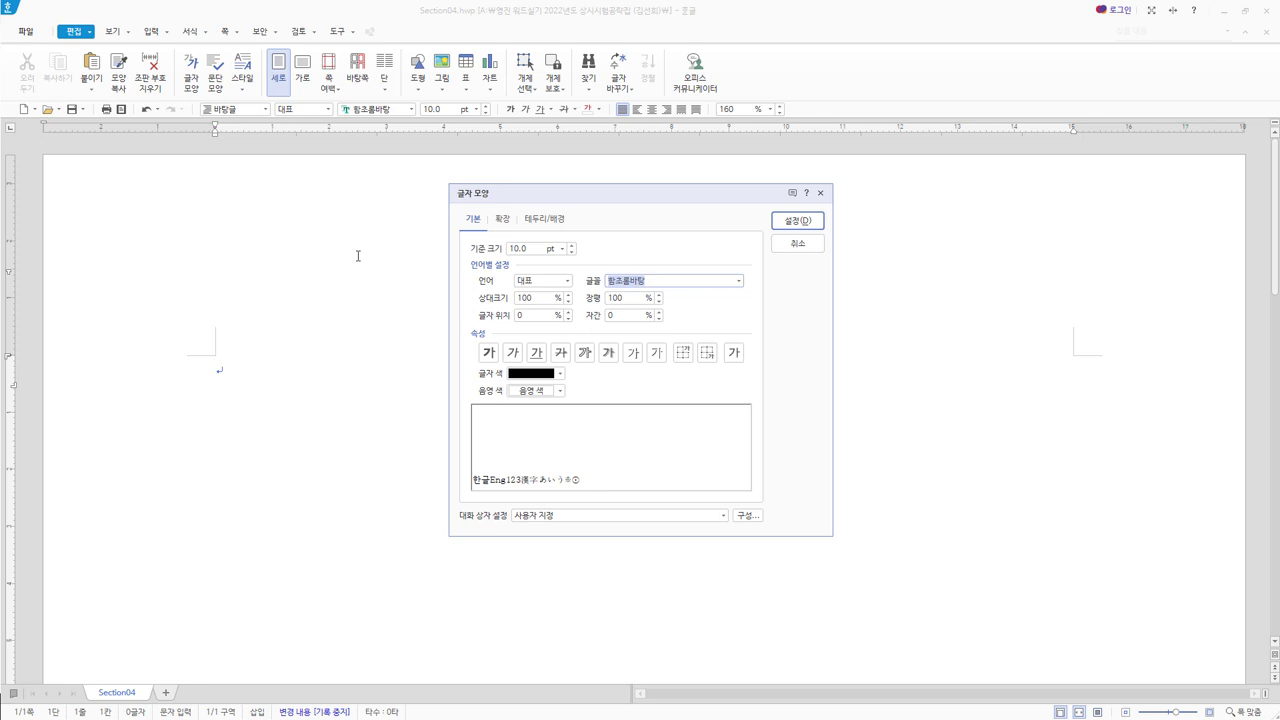
left_click(561, 373)
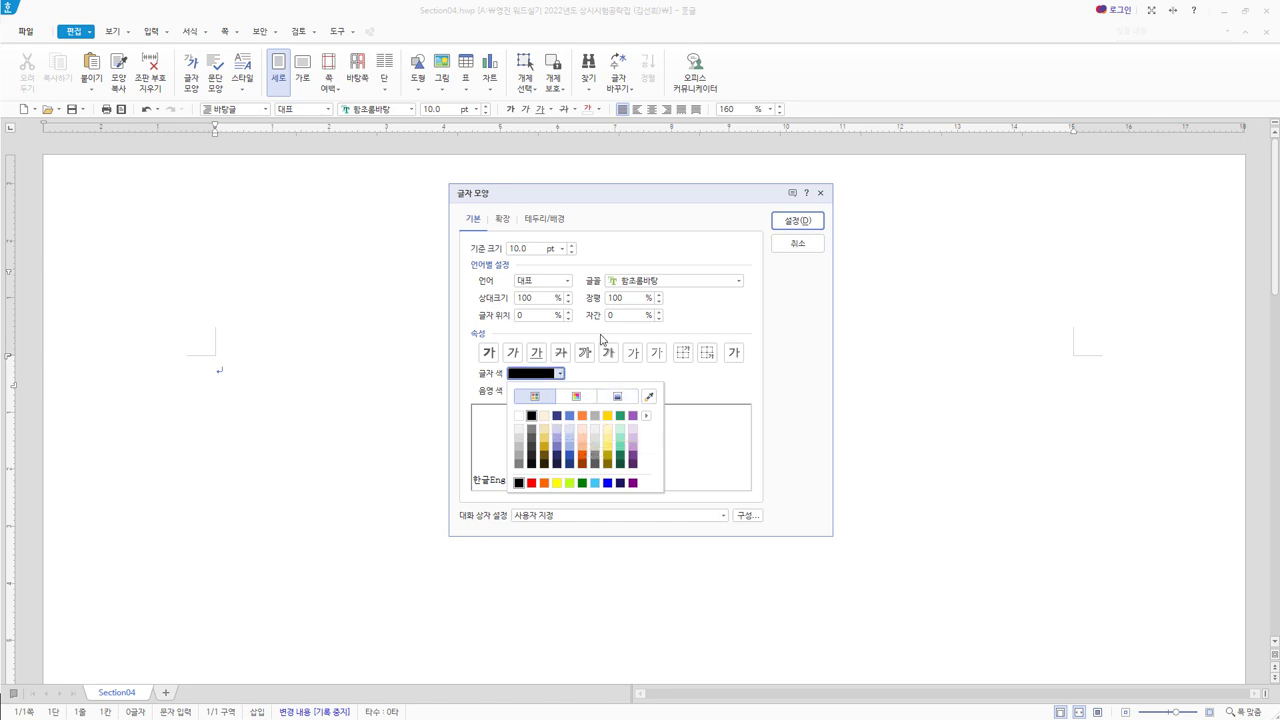
left_click(647, 418)
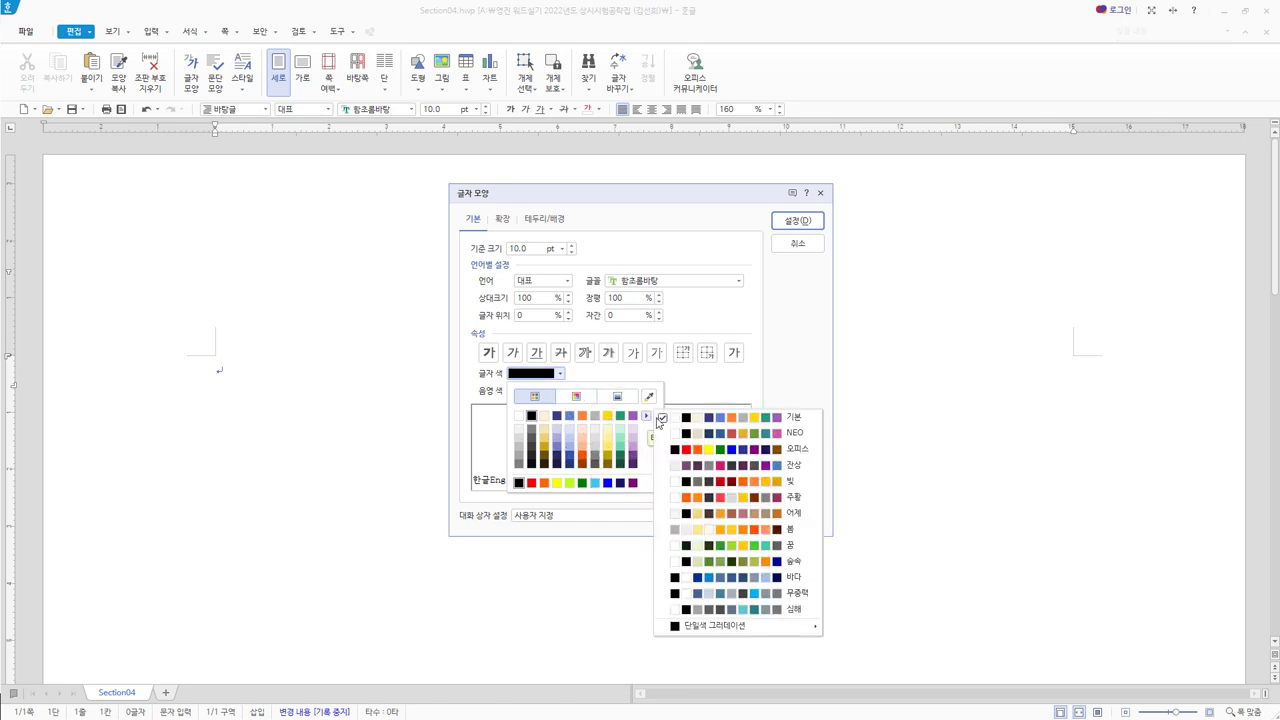
left_click(727, 450)
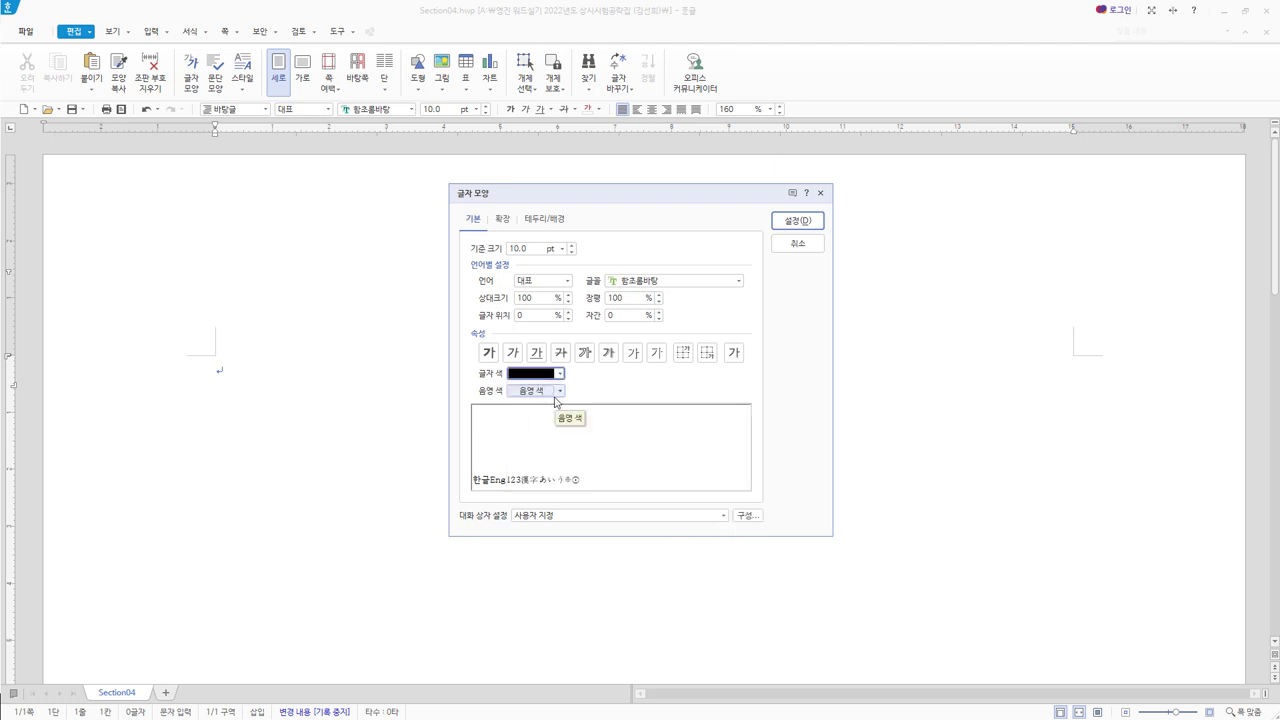
Step: Check the colour themes available for the character shading colour (음영 색)
left_click(559, 390)
left_click(646, 448)
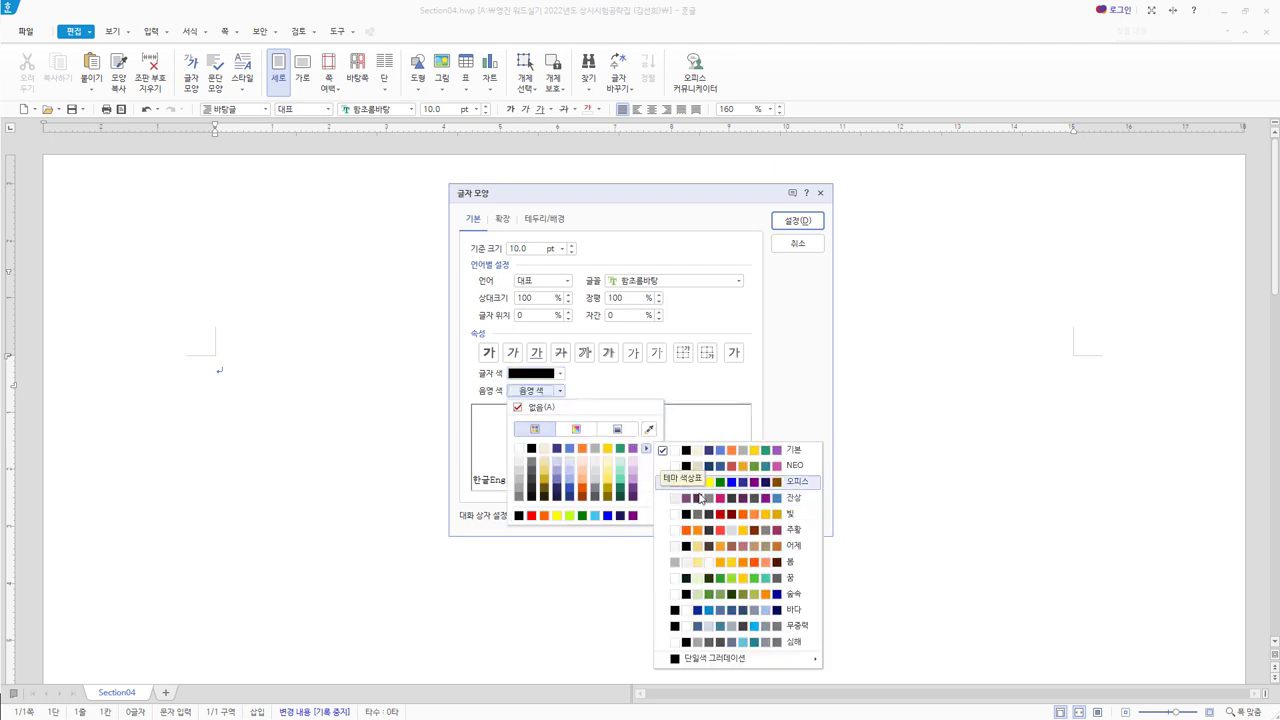
left_click(687, 394)
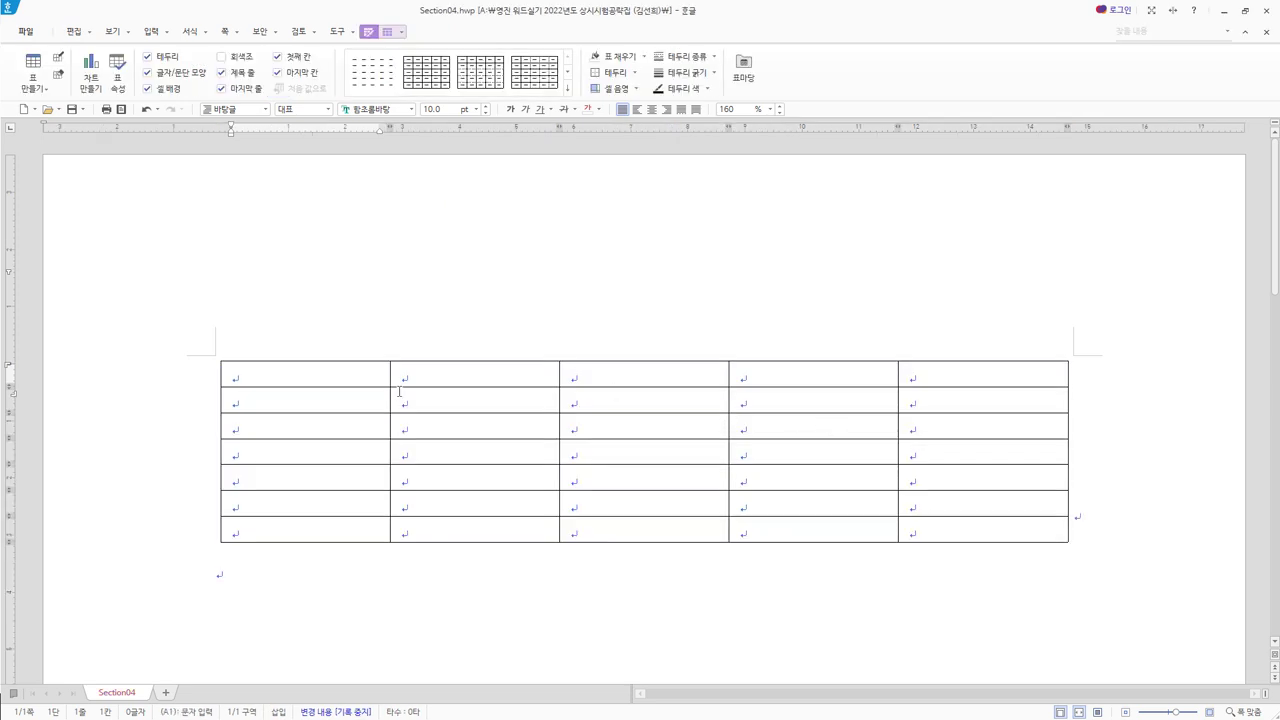
Step: Select all the table's cells and set their background face colour (면 색) to yellow from the 오피스 theme palette
left_click_drag(294, 374, 983, 529)
key("c")
left_click(474, 243)
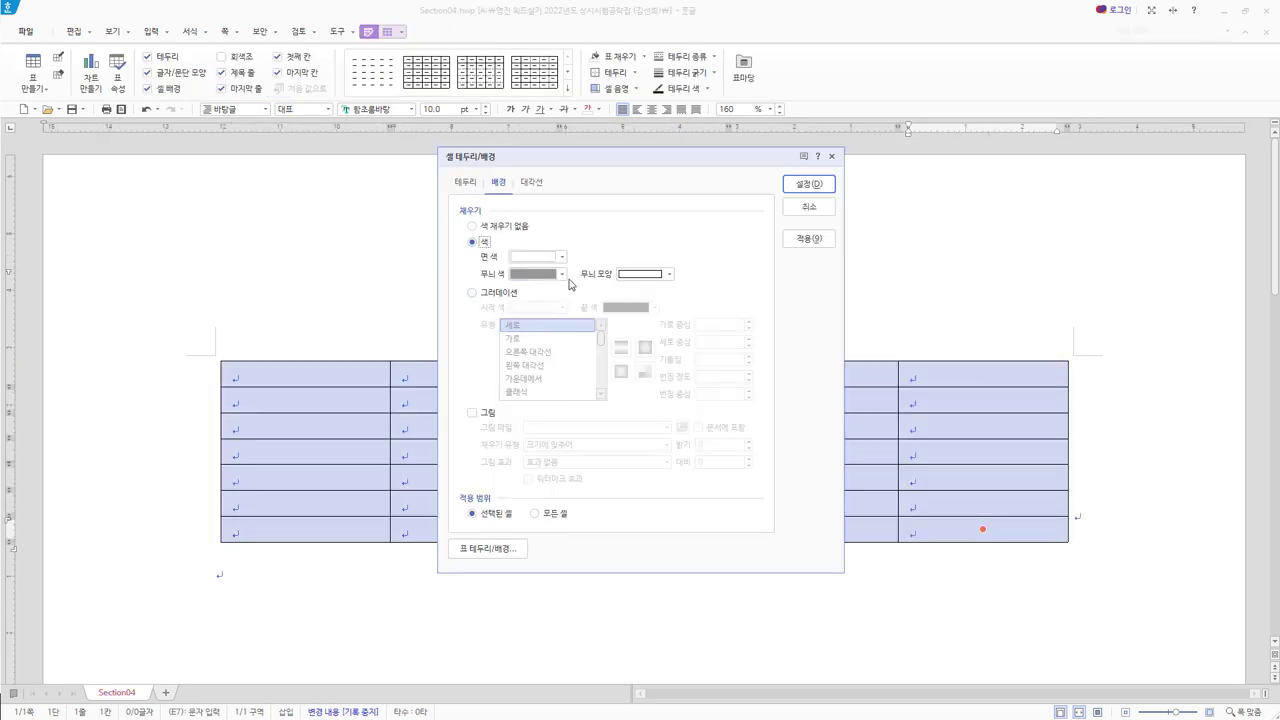
left_click(562, 257)
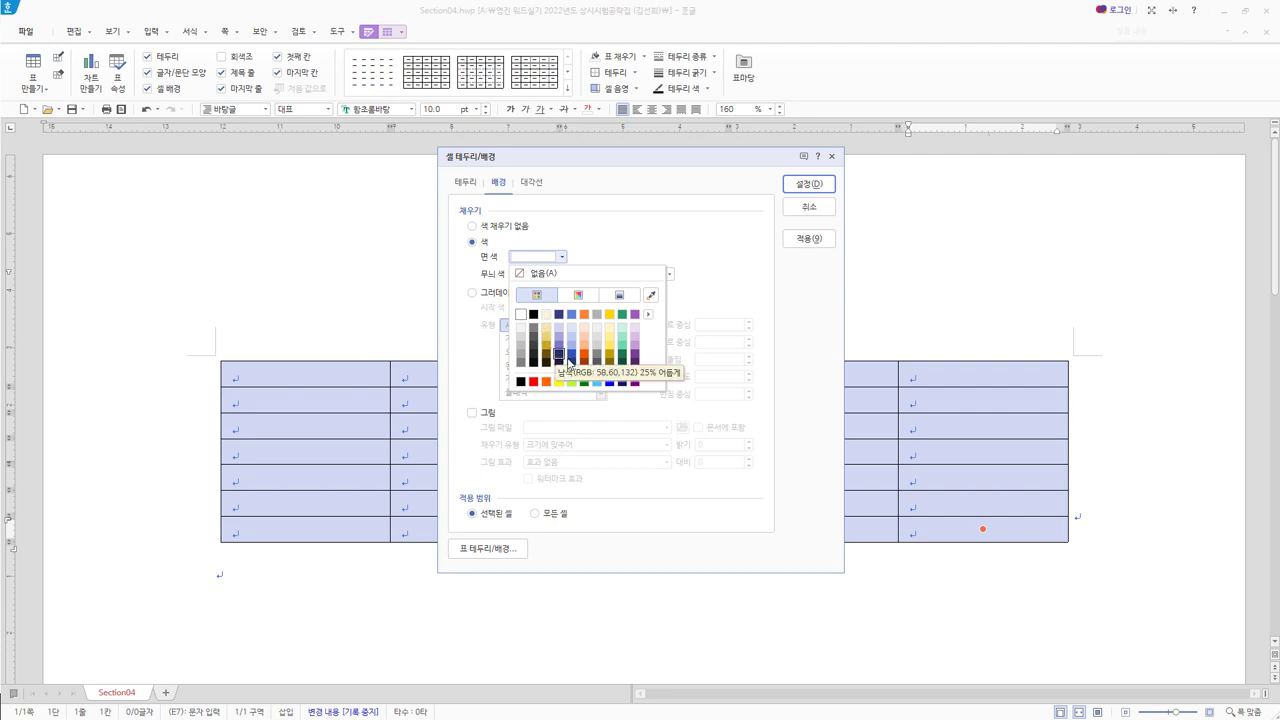
left_click(649, 315)
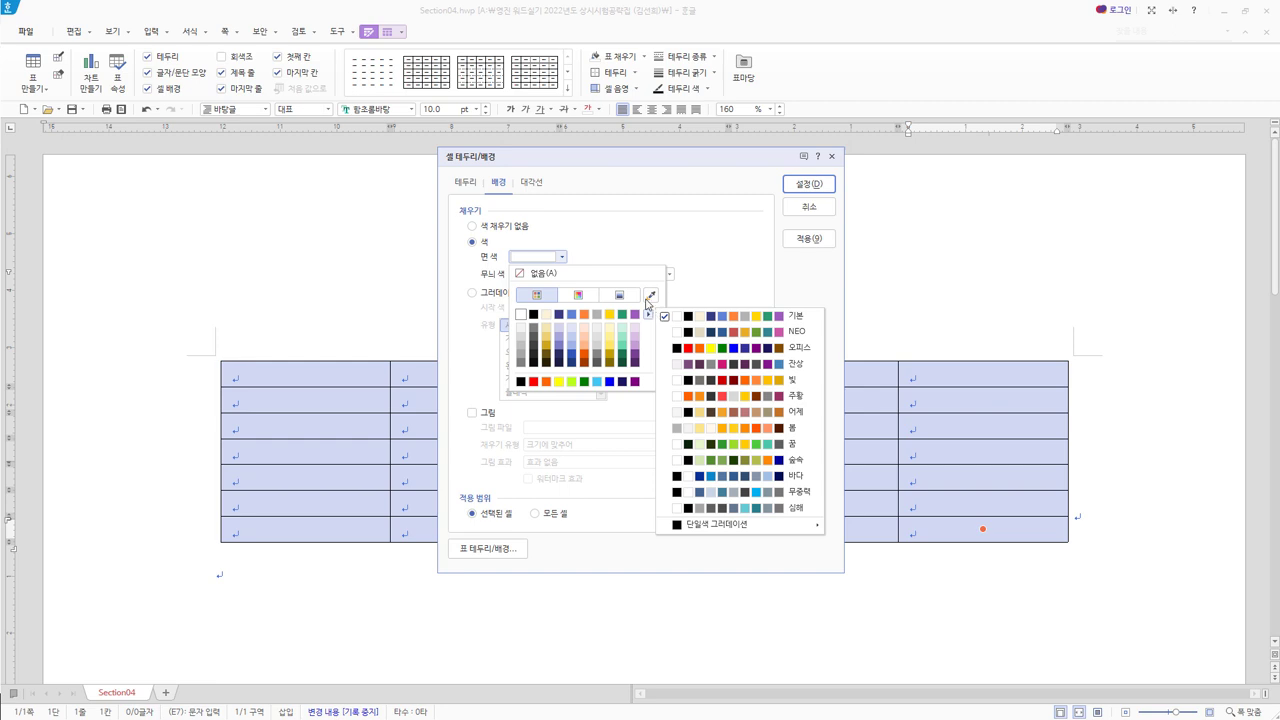
left_click(711, 348)
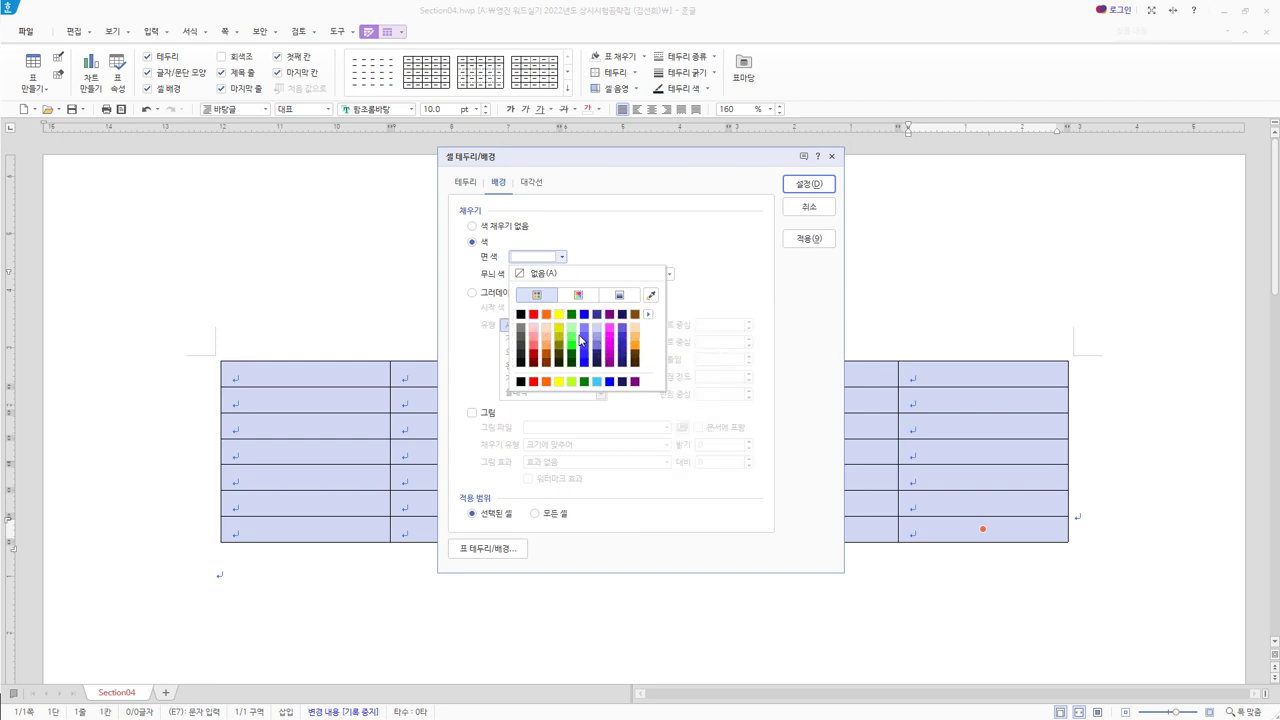
left_click(558, 314)
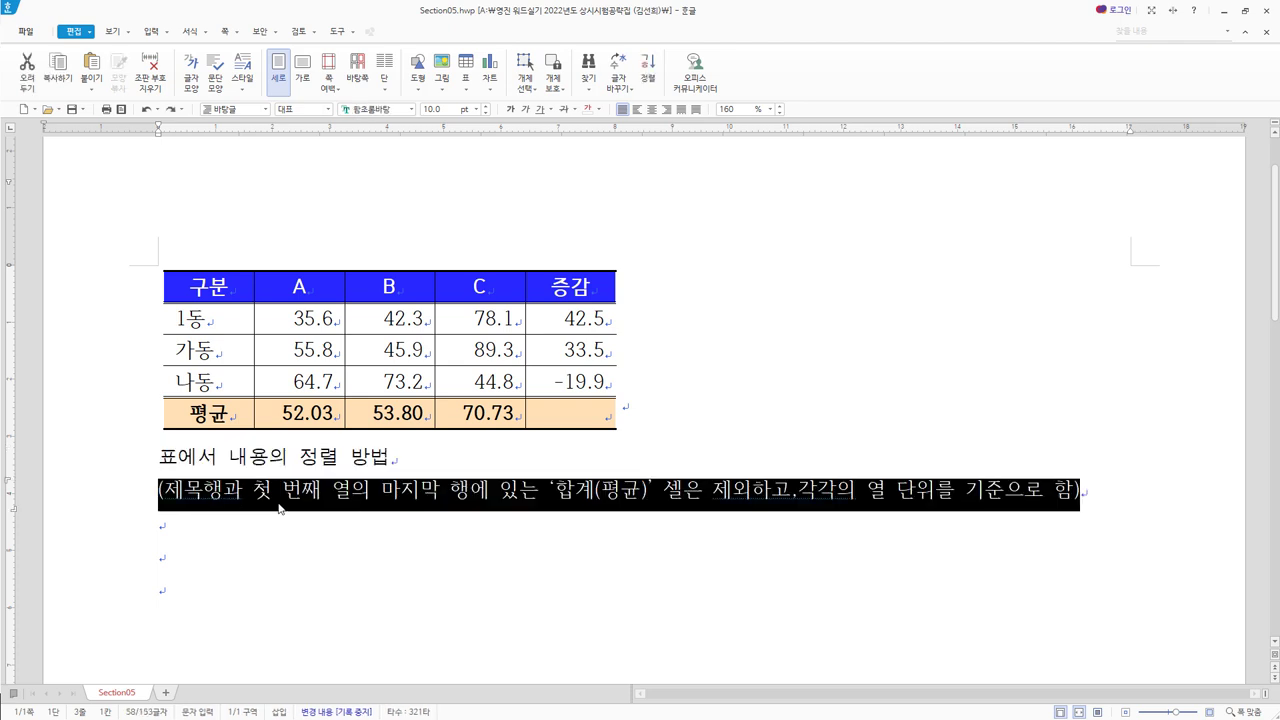
Step: Examine the table column by column, from 구분 through A, B, C and 증감, to compare the content lengths within each column
left_click(199, 425)
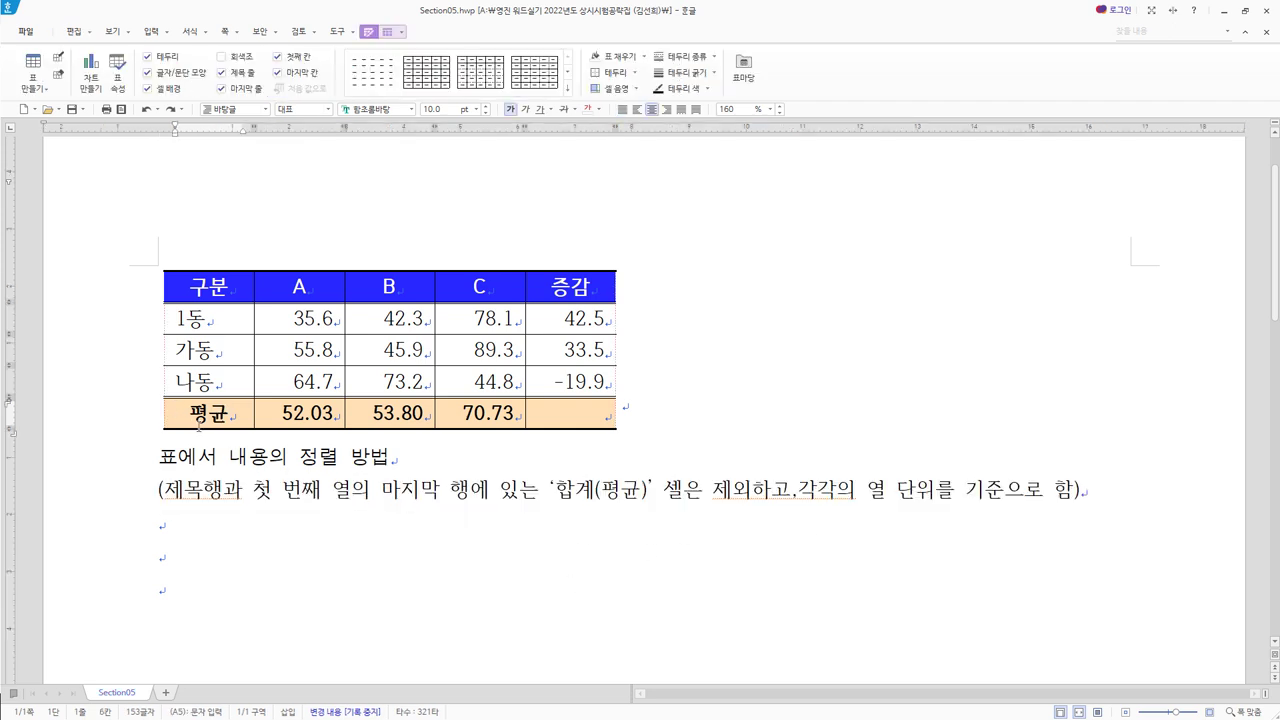
left_click_drag(226, 287, 240, 415)
left_click_drag(312, 287, 305, 415)
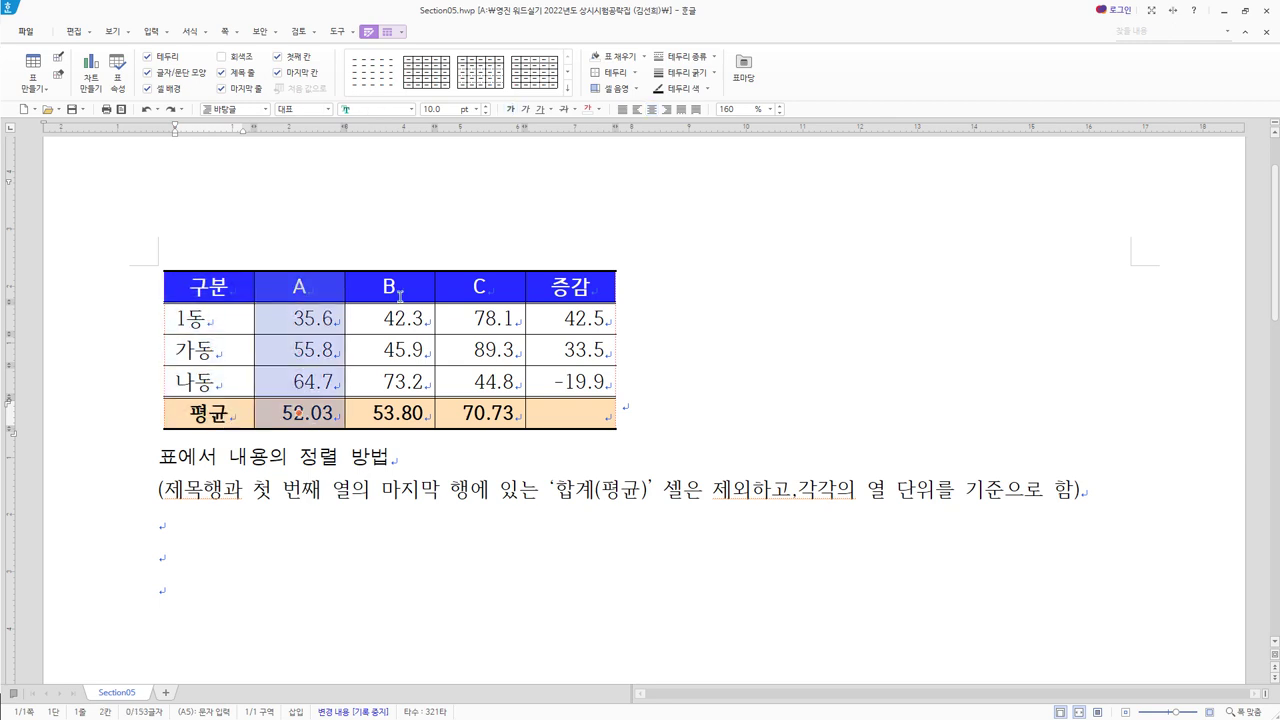
left_click_drag(400, 298, 390, 413)
left_click_drag(480, 300, 480, 412)
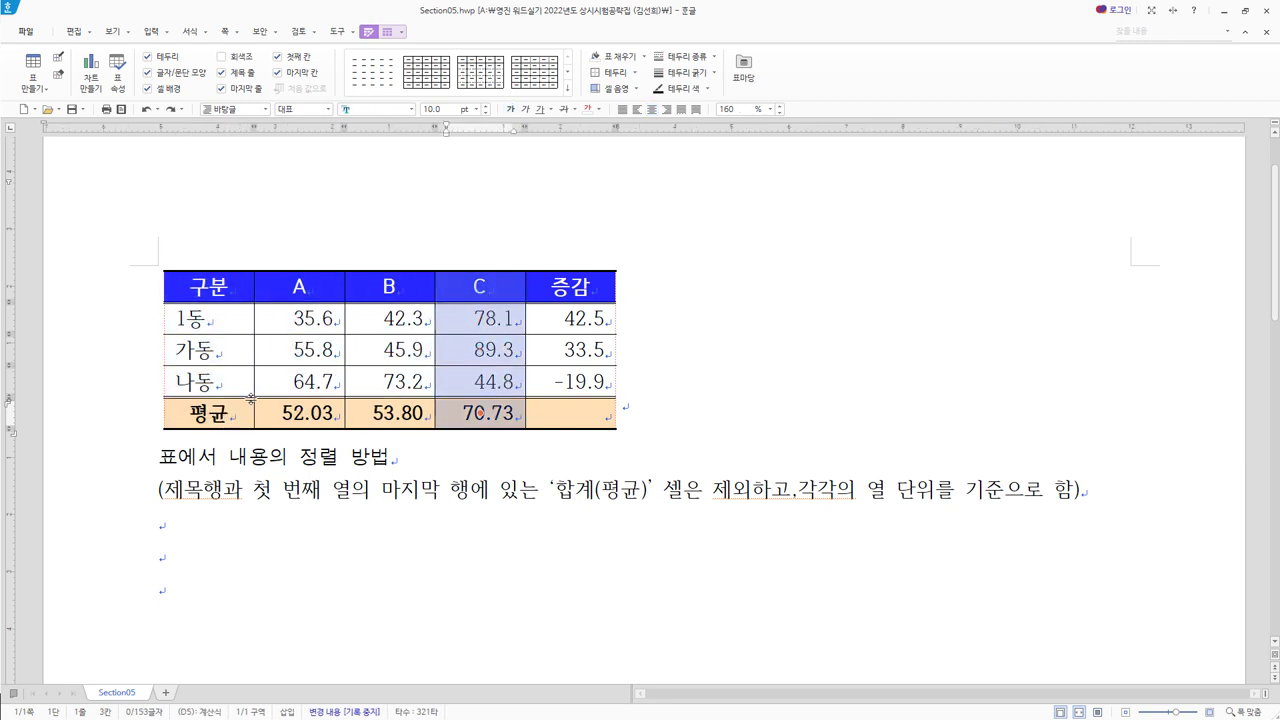
left_click_drag(217, 284, 208, 413)
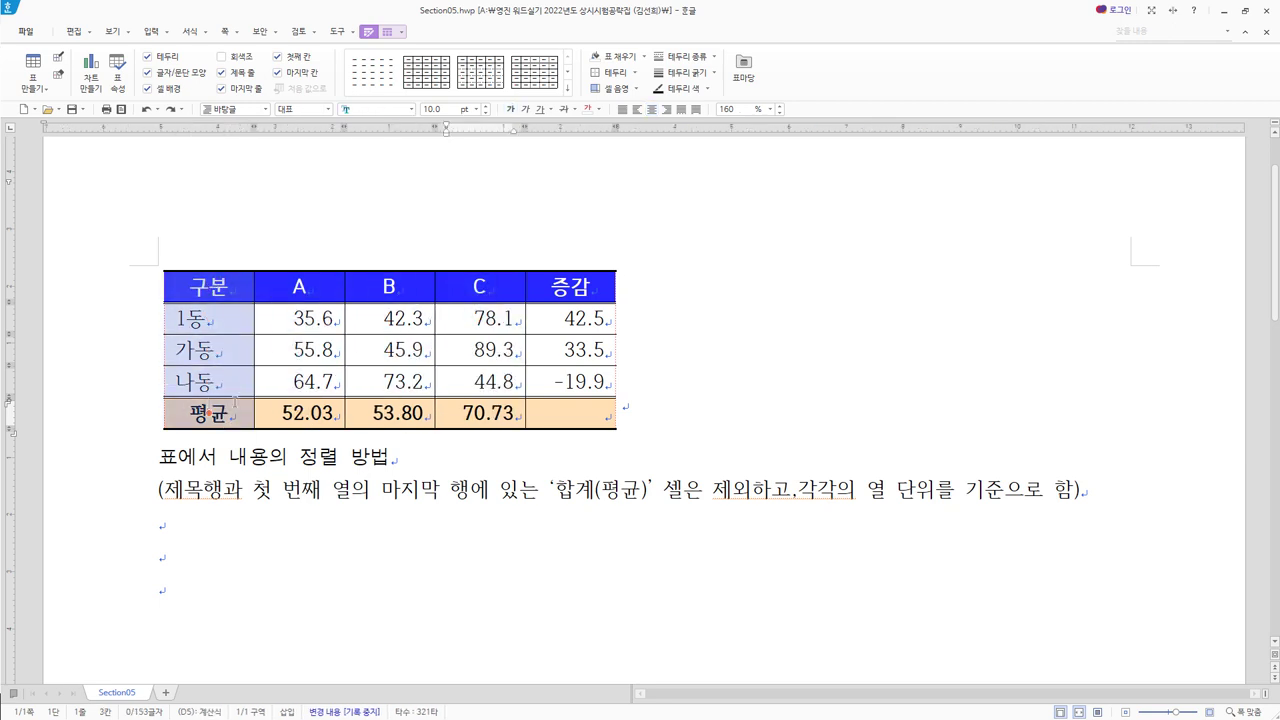
left_click_drag(210, 318, 210, 381)
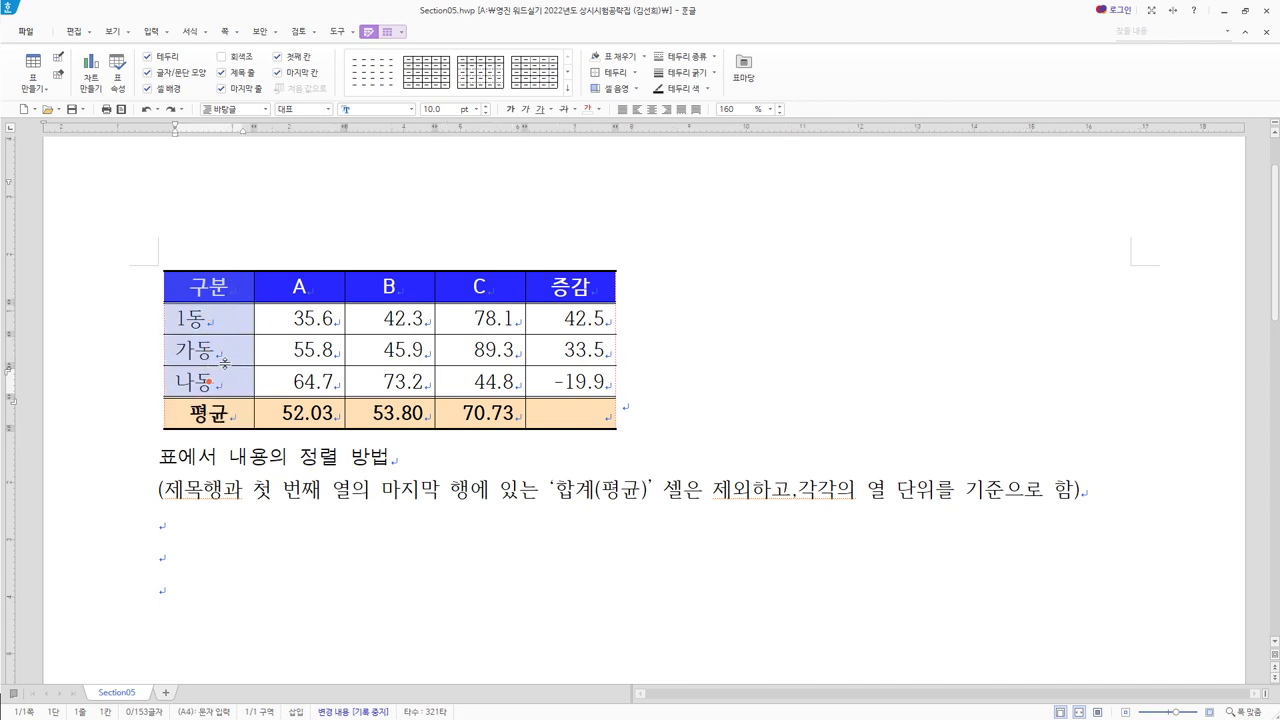
left_click_drag(317, 286, 316, 410)
left_click_drag(398, 286, 396, 413)
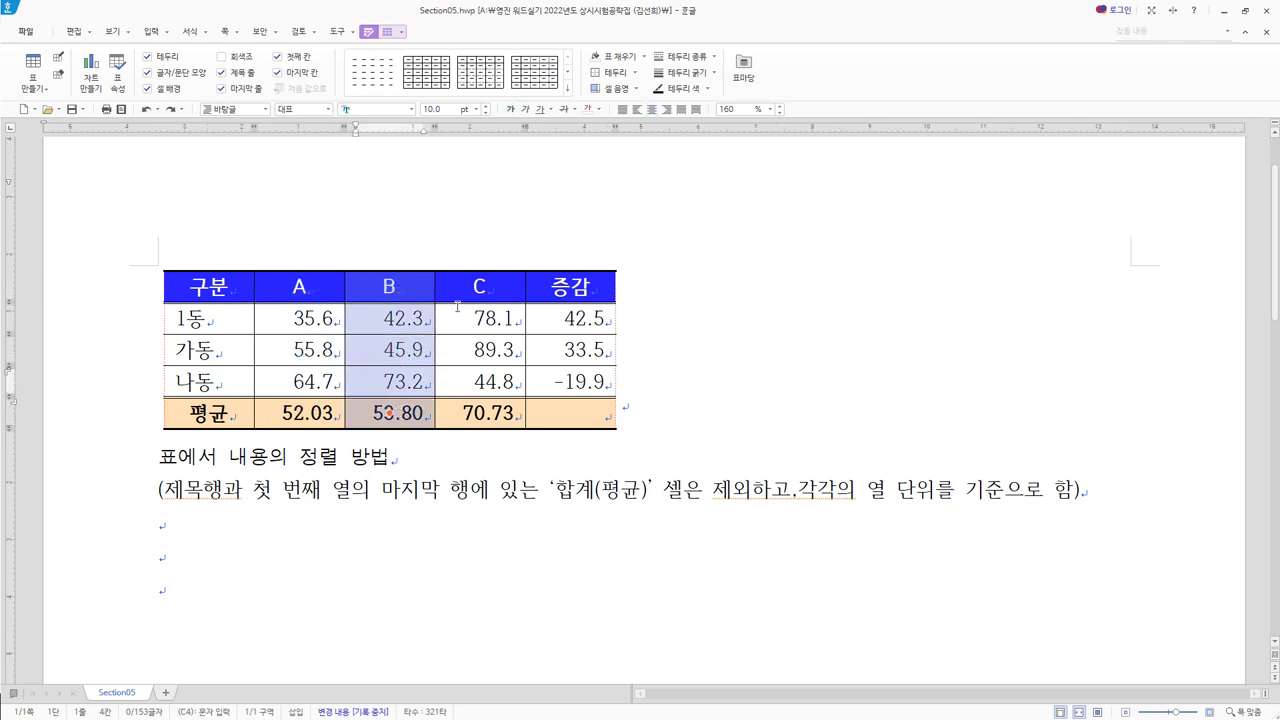
left_click_drag(480, 286, 490, 415)
left_click_drag(570, 286, 573, 418)
Step: Add three rule lines under the note: different-length 문자 as 왼쪽 정렬, different-length 숫자 as 오른쪽 정렬, and equal-length contents as 가운데 정렬
left_click(400, 444)
left_click(326, 516)
type("내용의 길이가 서로 다른 문자의 경우 왼쪽 정렬")
key("Down")
type("내용의 길이가 서로 다른 숫자의 경우 오른쪽 정렬")
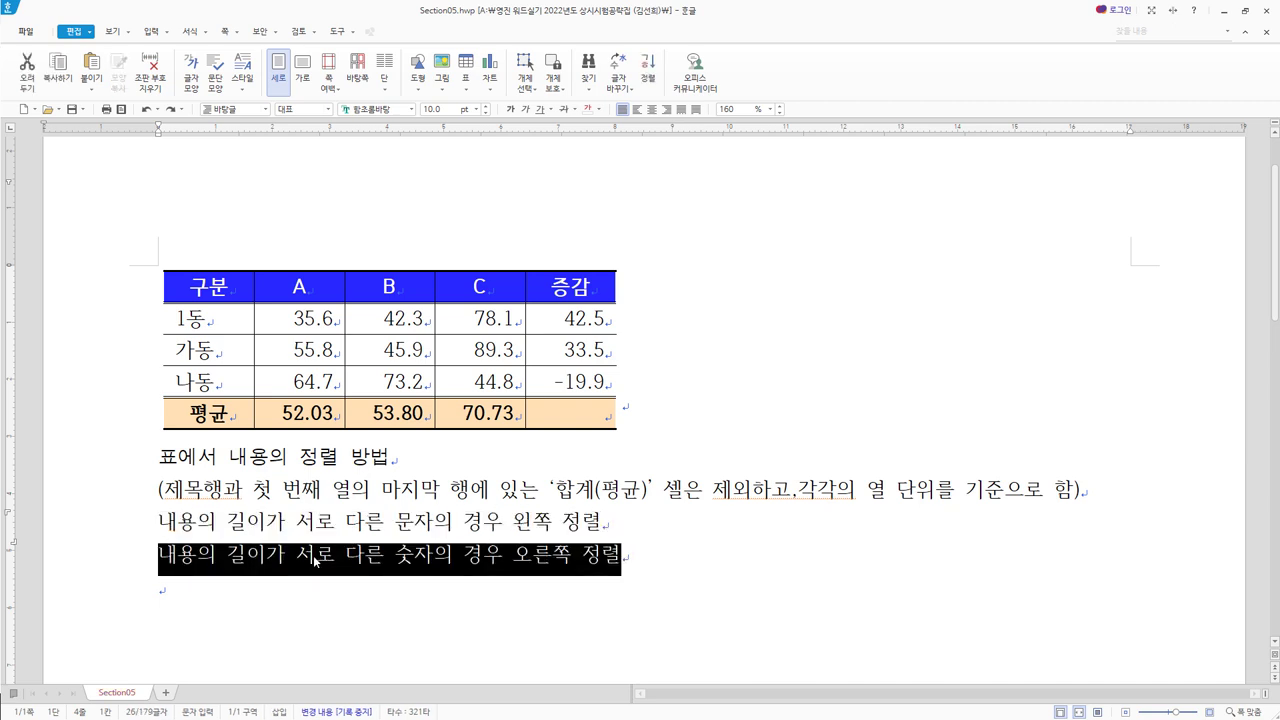
key("Down")
type("내용의 길이가 서로 같을 경우 문자, 숫자 상관없이 가운데 정렬")
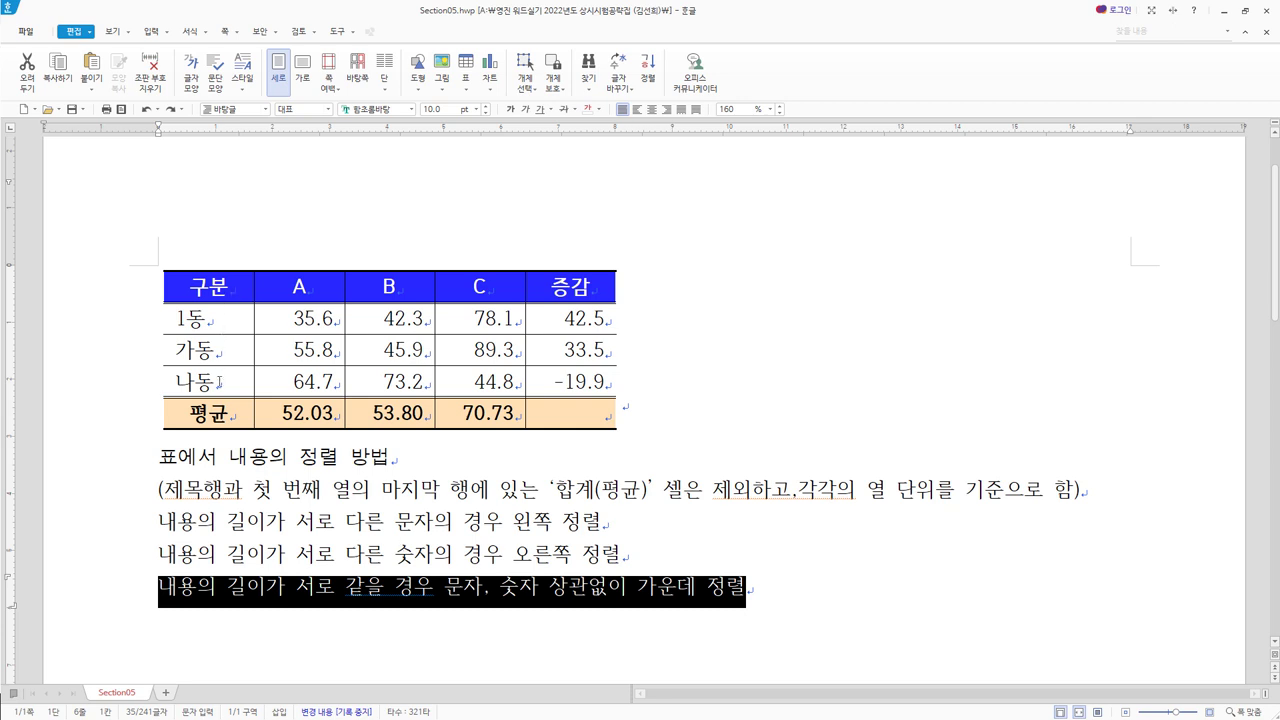
Step: Compare justified and left alignment on the 1동, 가동 and 나동 cells, then left-align them
left_click_drag(222, 318, 208, 381)
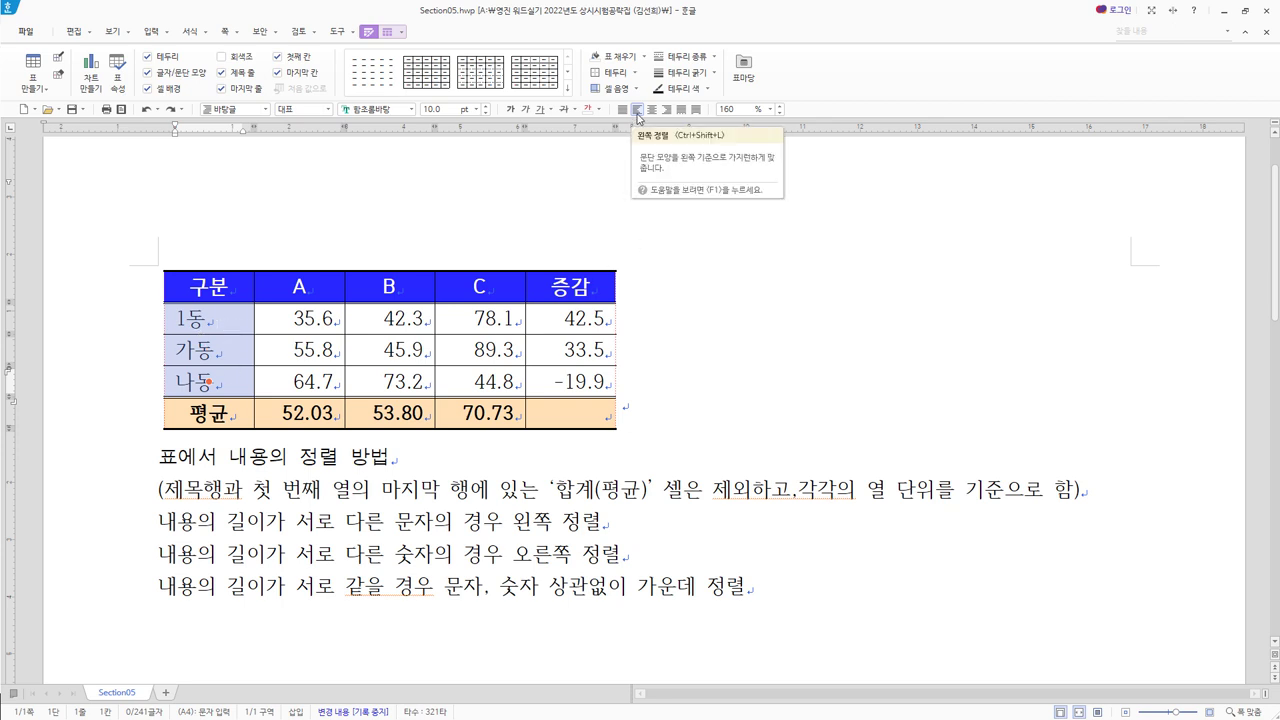
left_click_drag(196, 285, 570, 413)
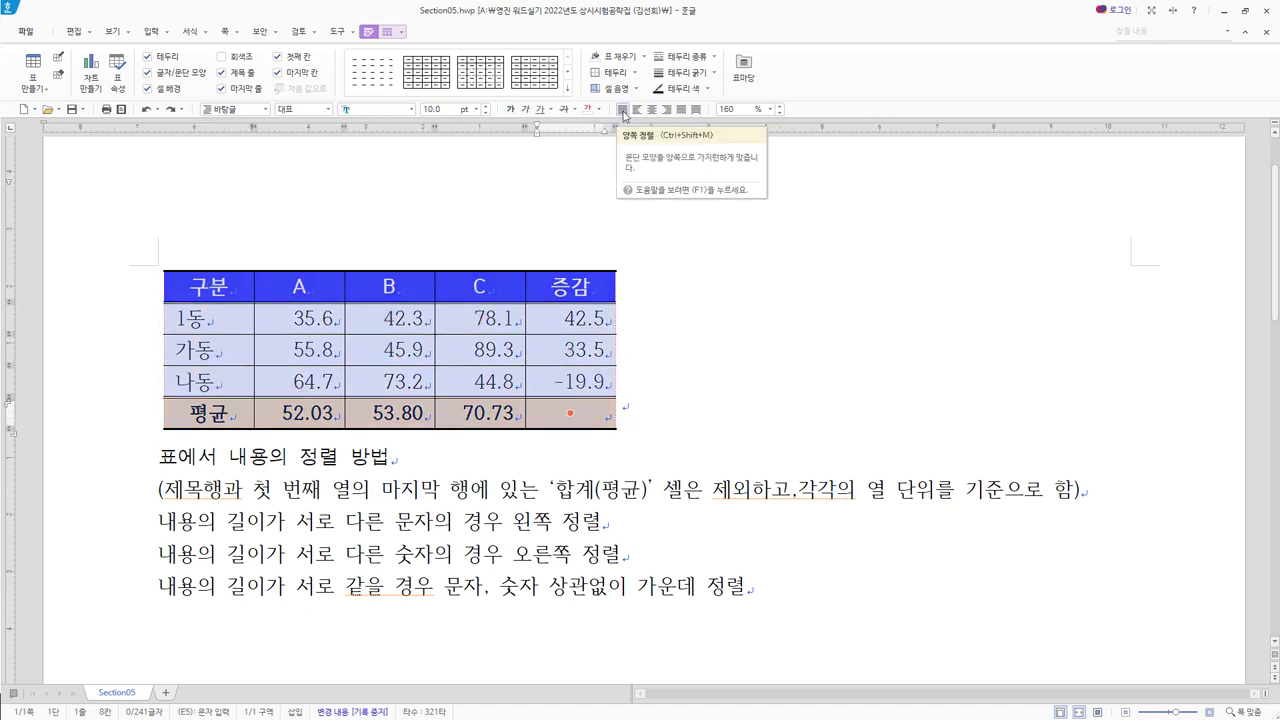
left_click(245, 316)
left_click_drag(217, 355, 210, 382)
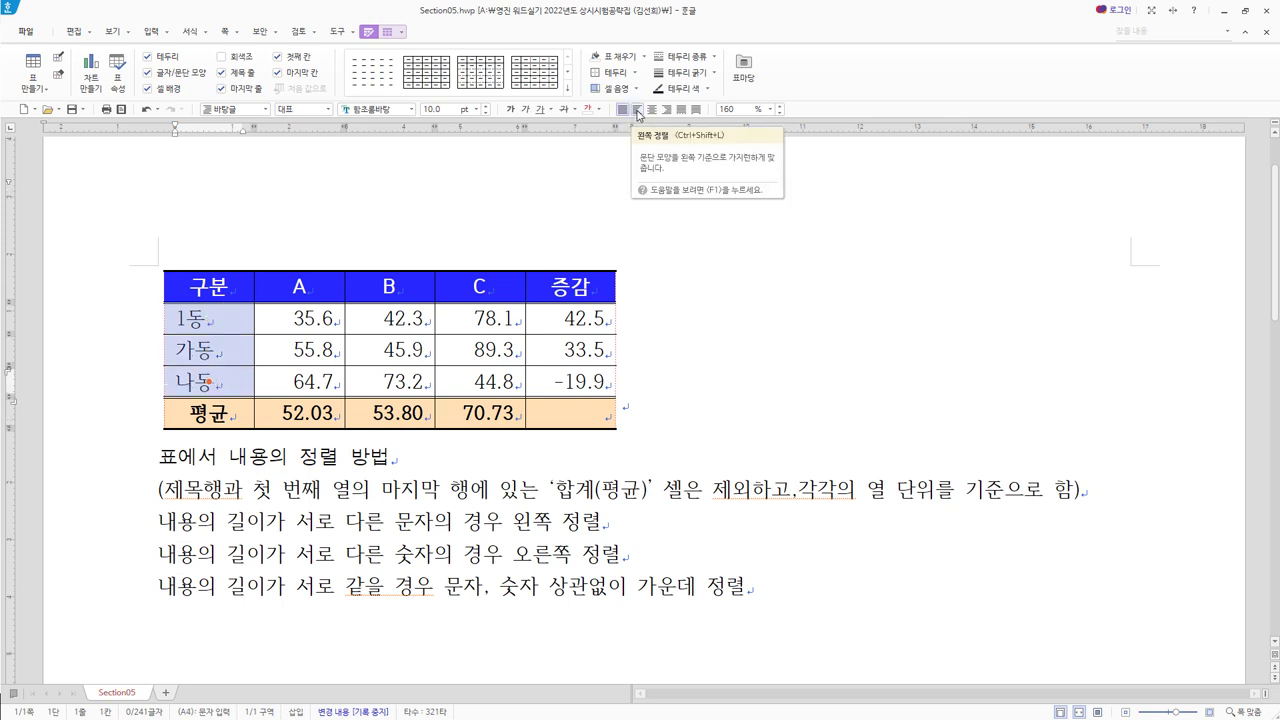
left_click(638, 111)
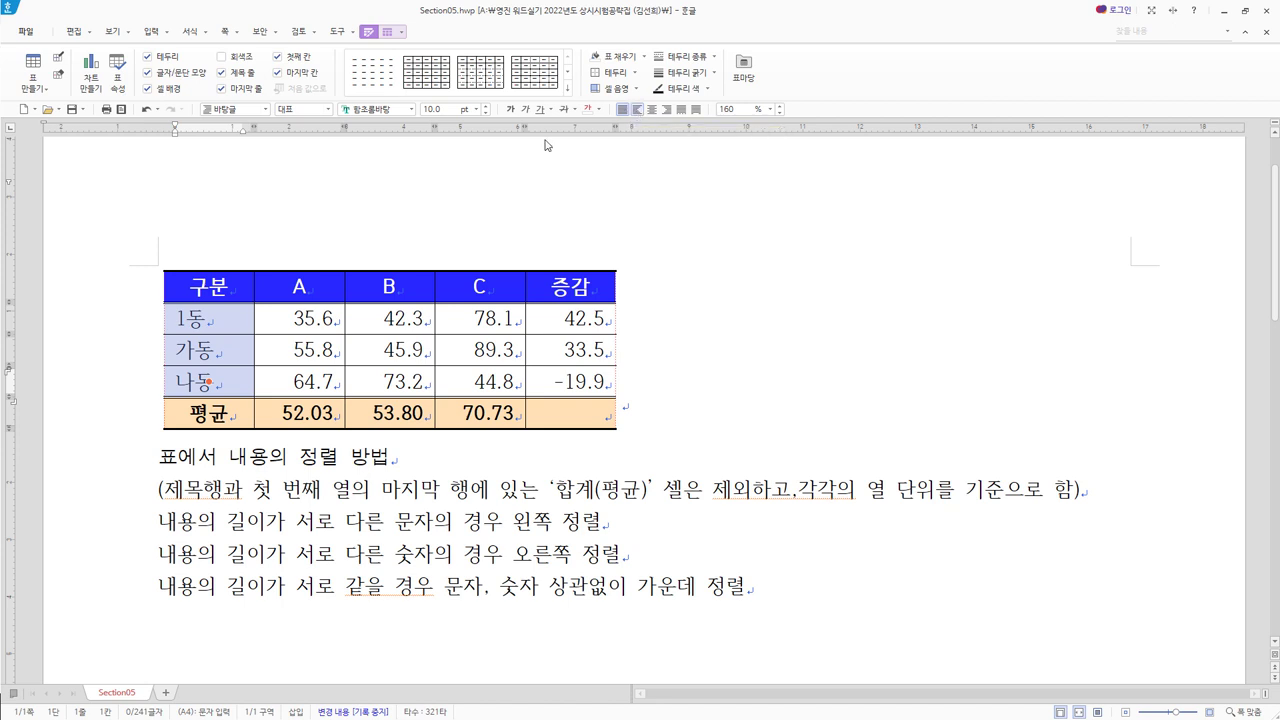
left_click(623, 110)
left_click(637, 110)
Step: Check the number cells of columns A, B, C and 증감, one column at a time, against the rule for numbers of different lengths
triple_click(198, 556)
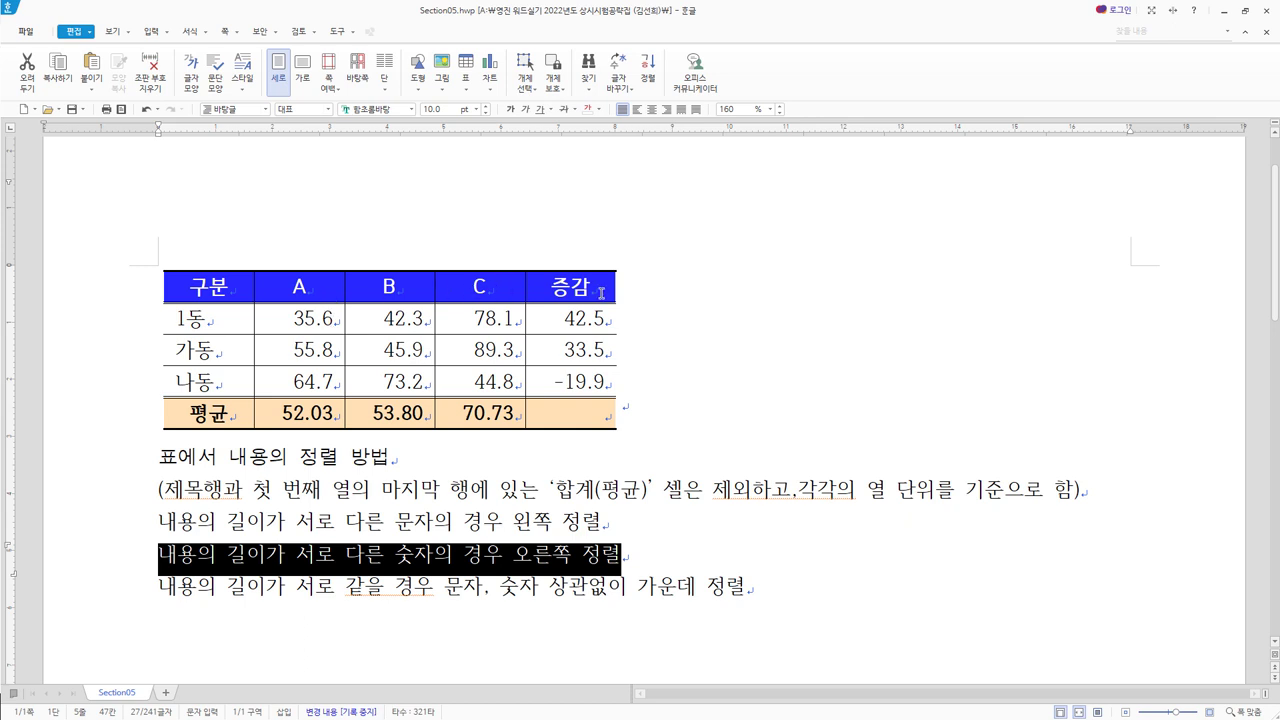
left_click_drag(296, 310, 579, 416)
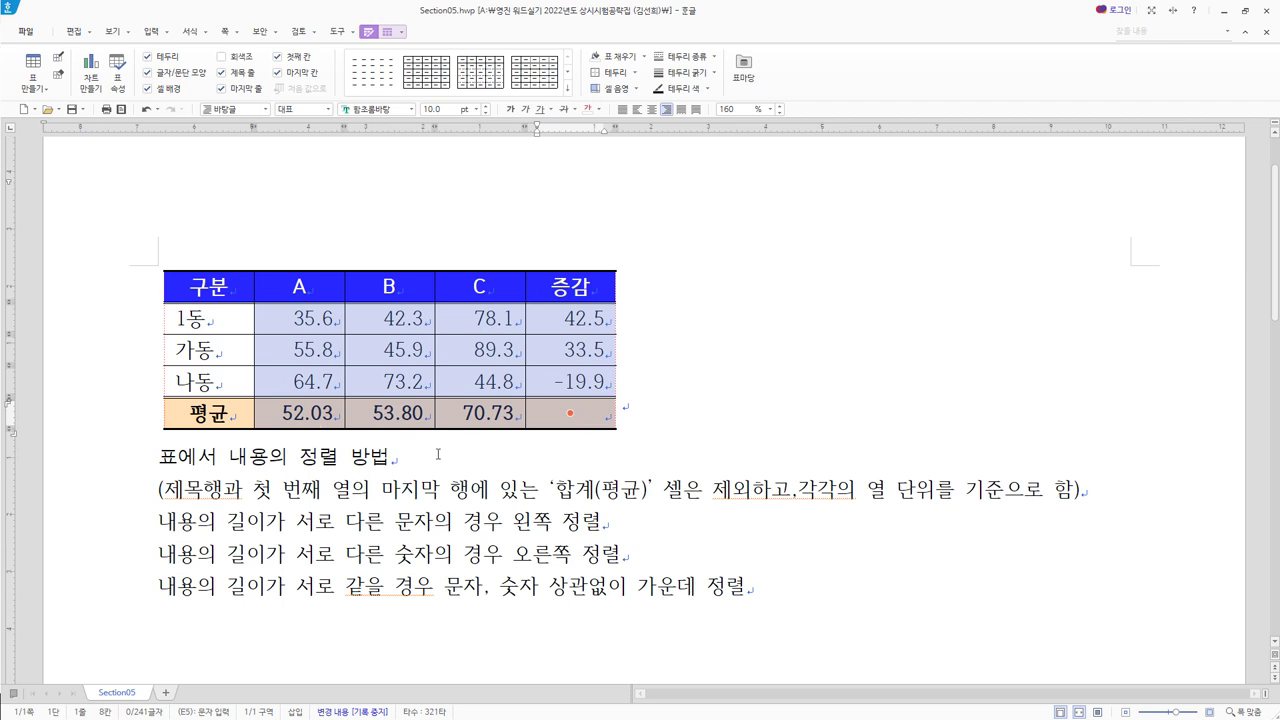
left_click_drag(798, 491, 1054, 491)
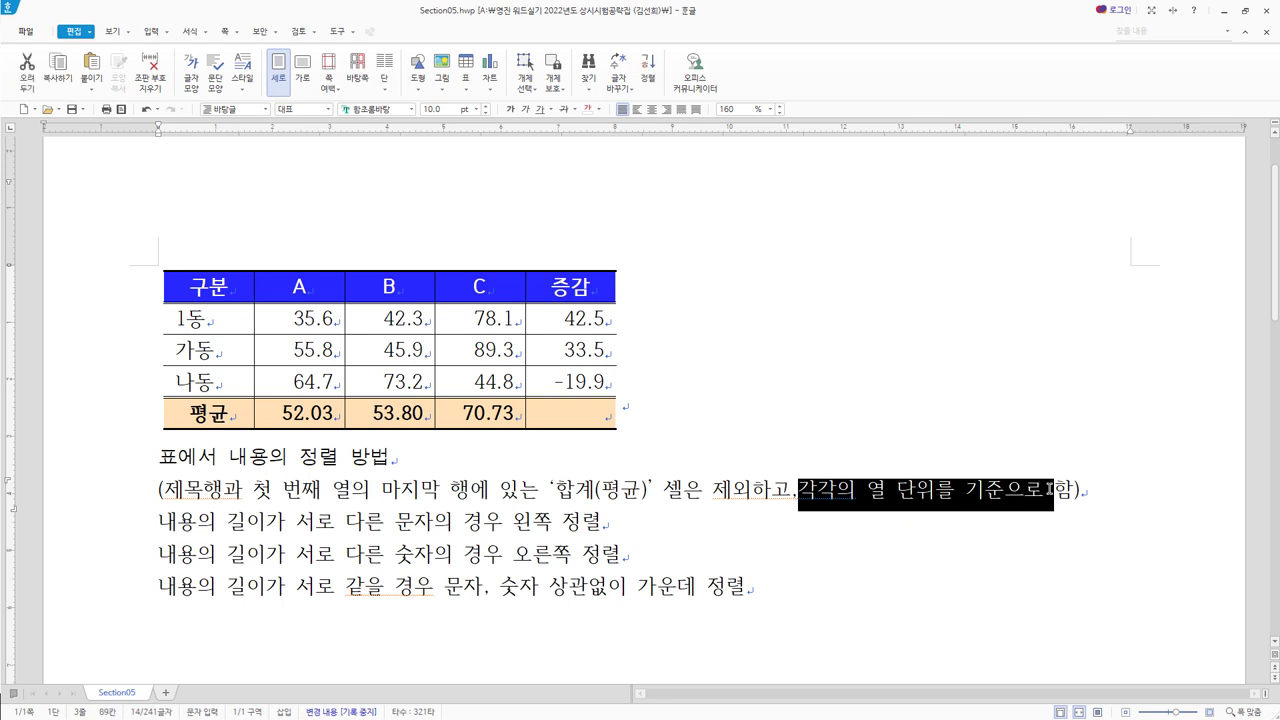
left_click(320, 318)
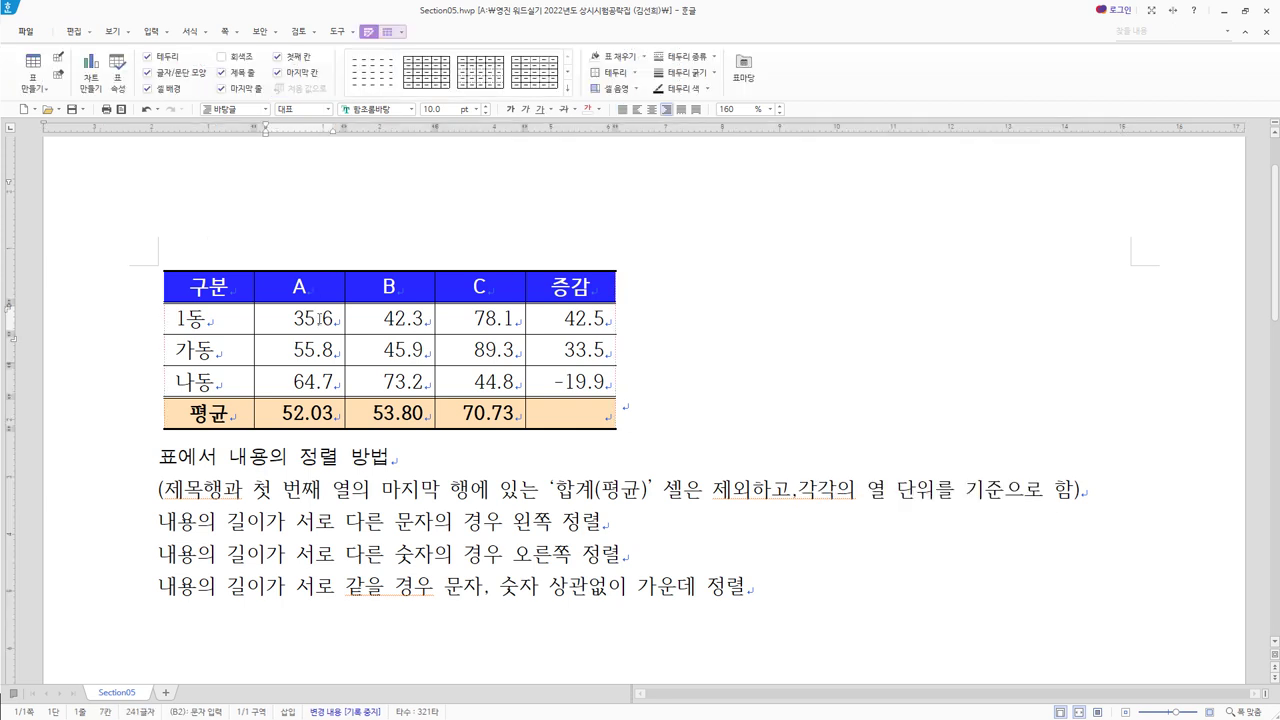
left_click_drag(319, 321, 320, 411)
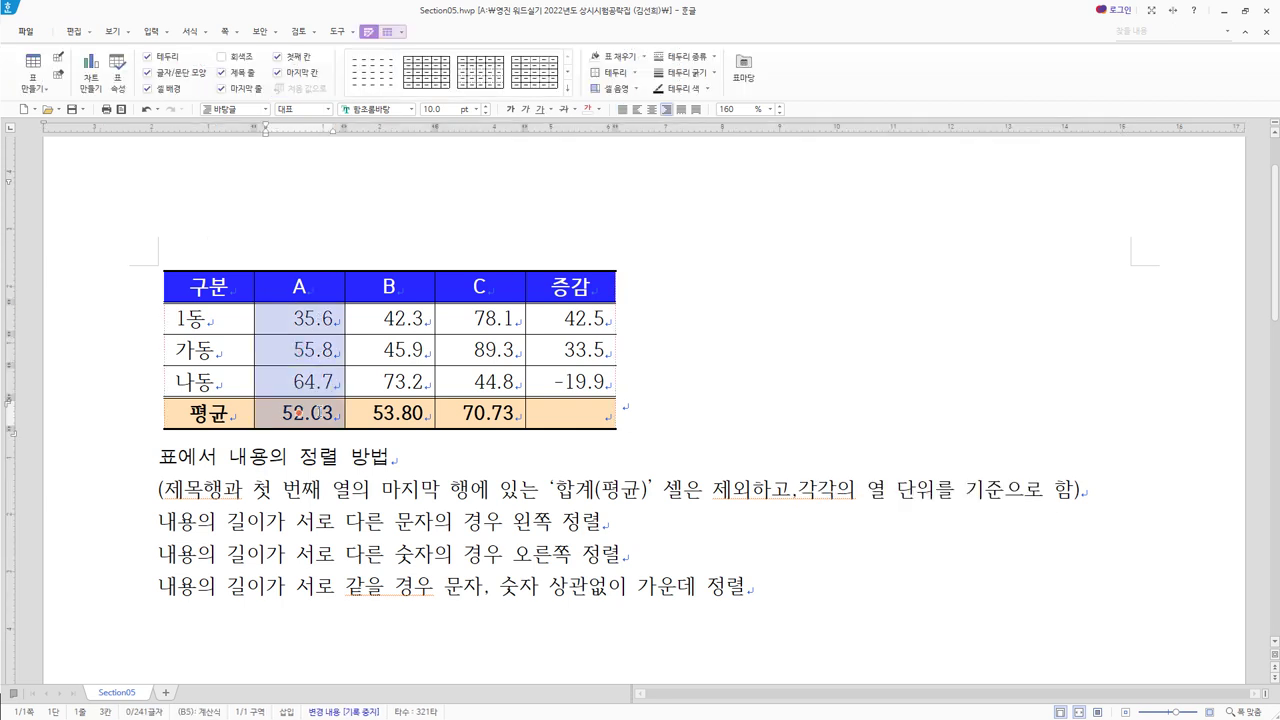
left_click(411, 318)
key("F5")
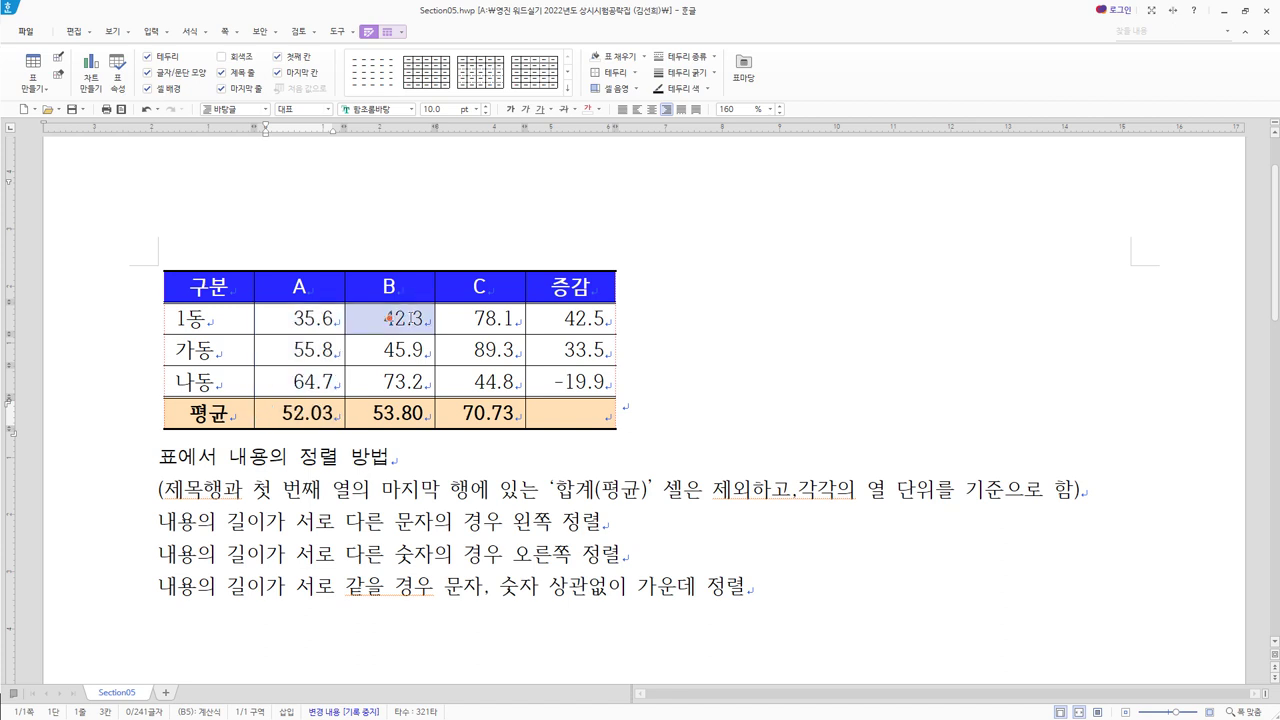
left_click_drag(411, 318, 418, 412)
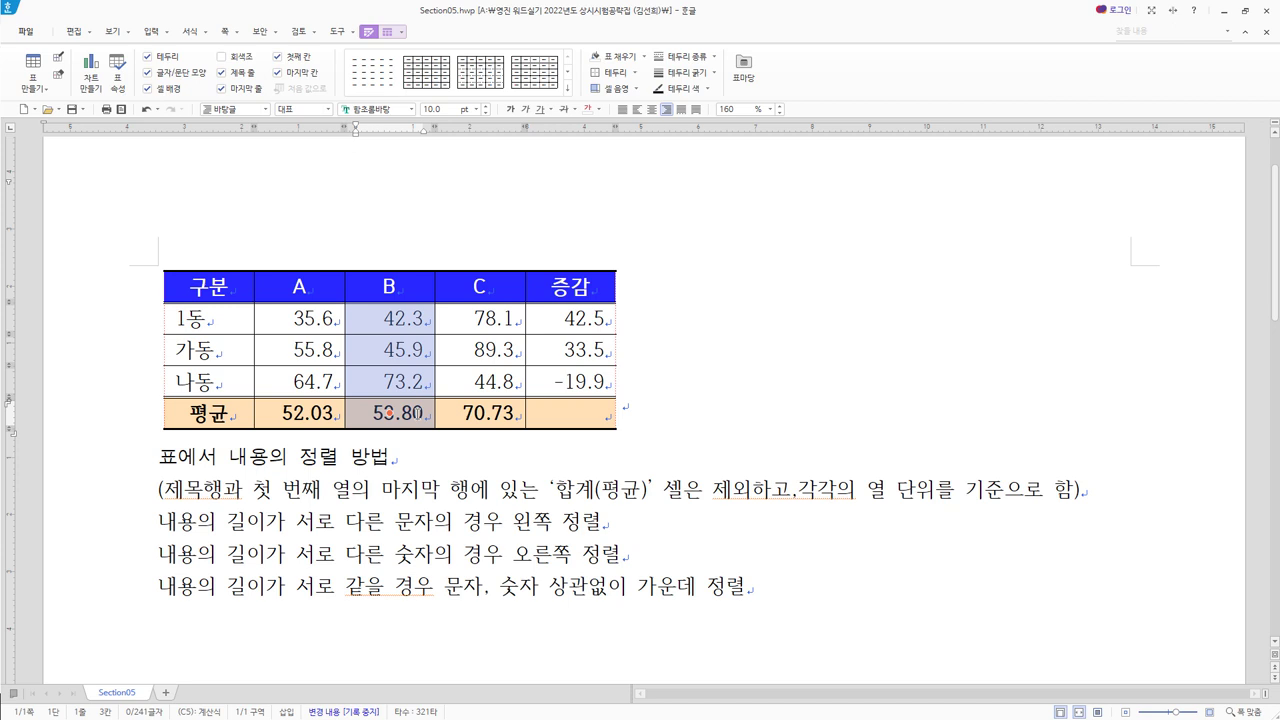
left_click(507, 318)
left_click_drag(507, 318, 480, 411)
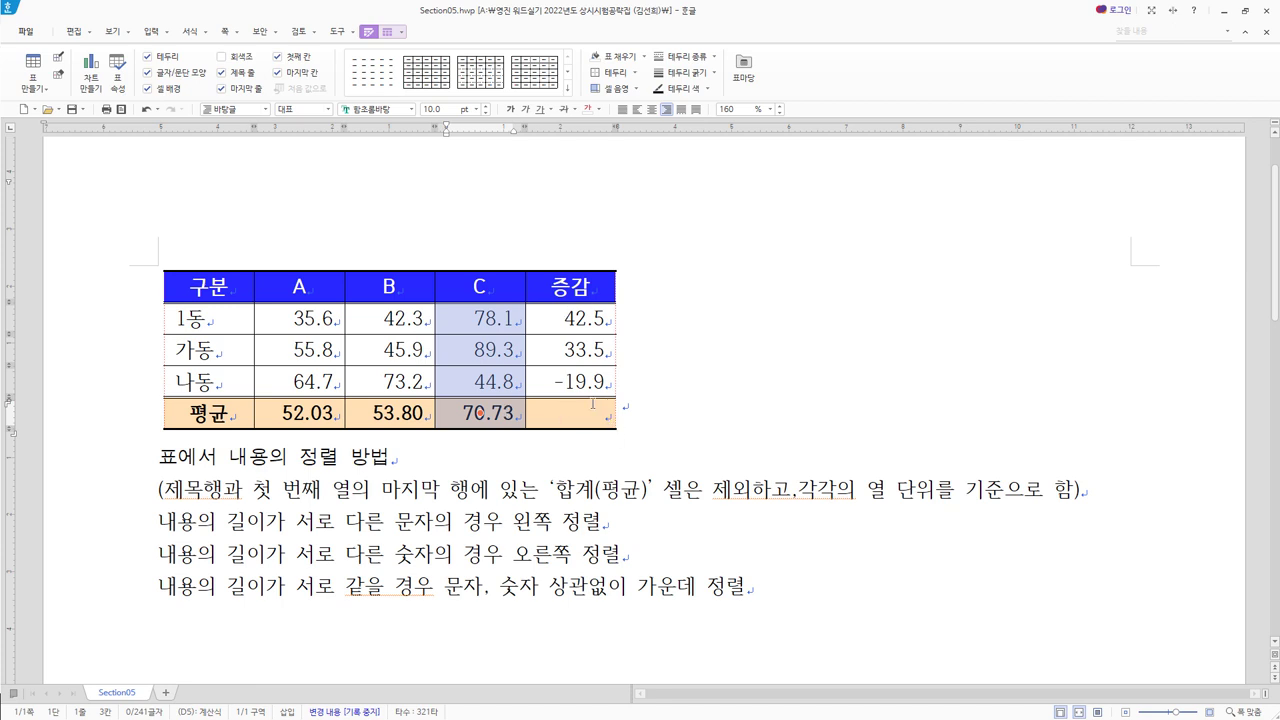
left_click(569, 318)
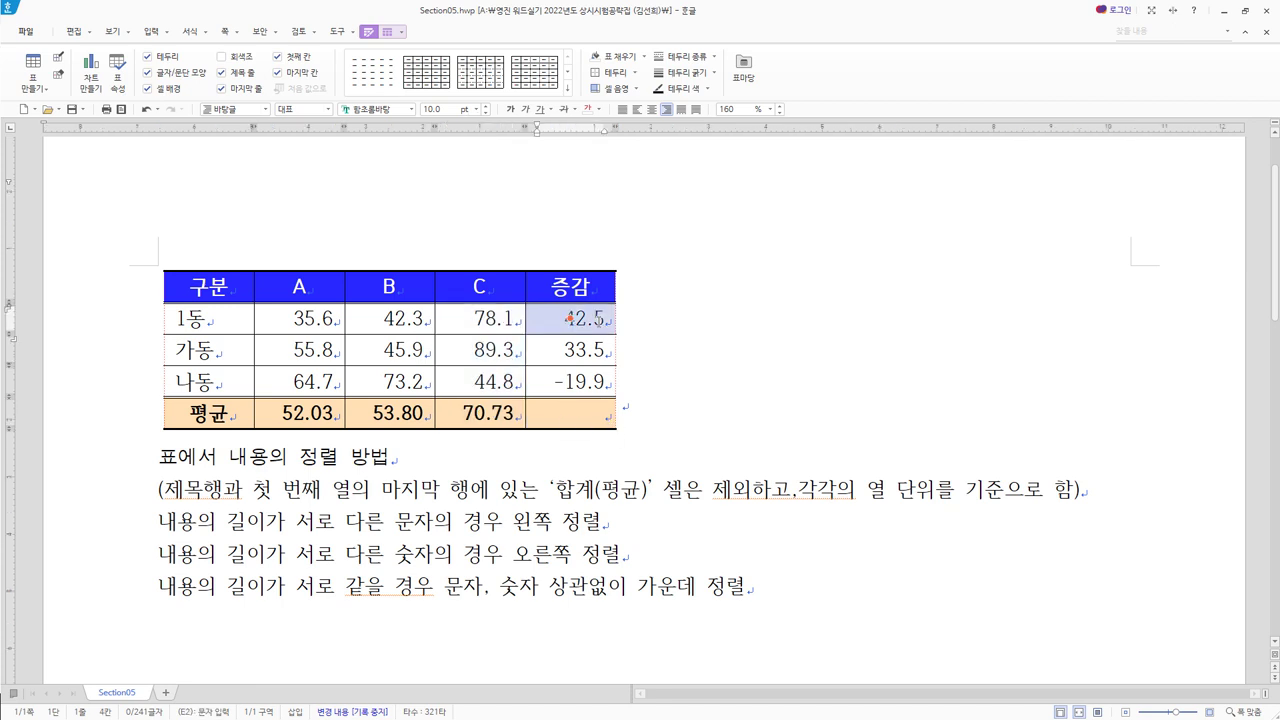
left_click_drag(569, 318, 570, 413)
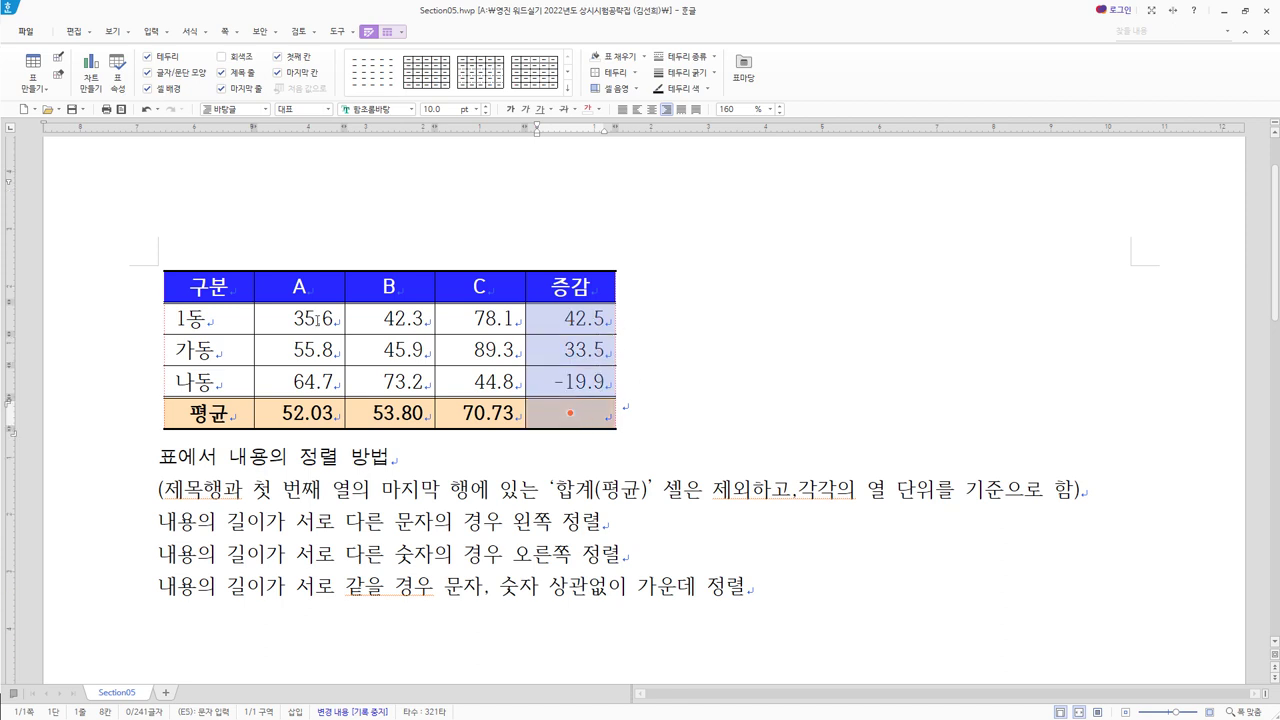
Step: Right-align the number cells below the header in columns A, B, C and 증감, treating each column separately
left_click_drag(325, 318, 298, 412)
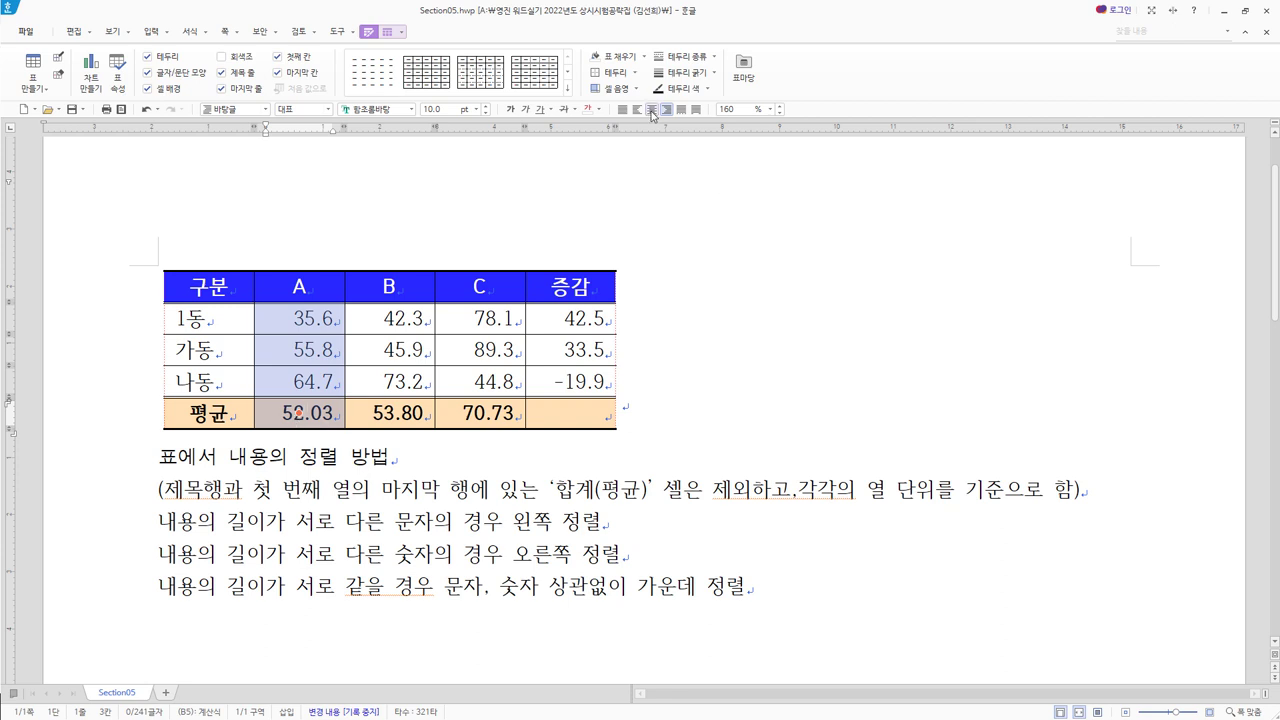
left_click_drag(390, 318, 418, 428)
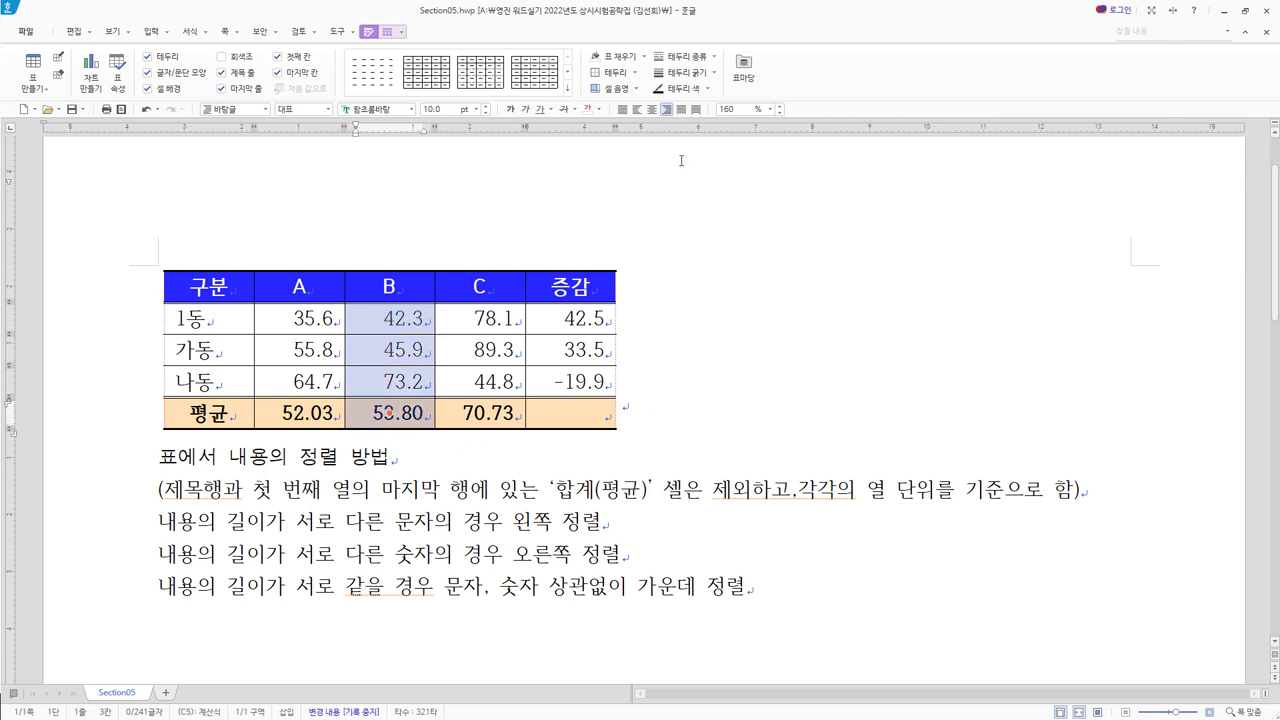
left_click_drag(497, 319, 480, 412)
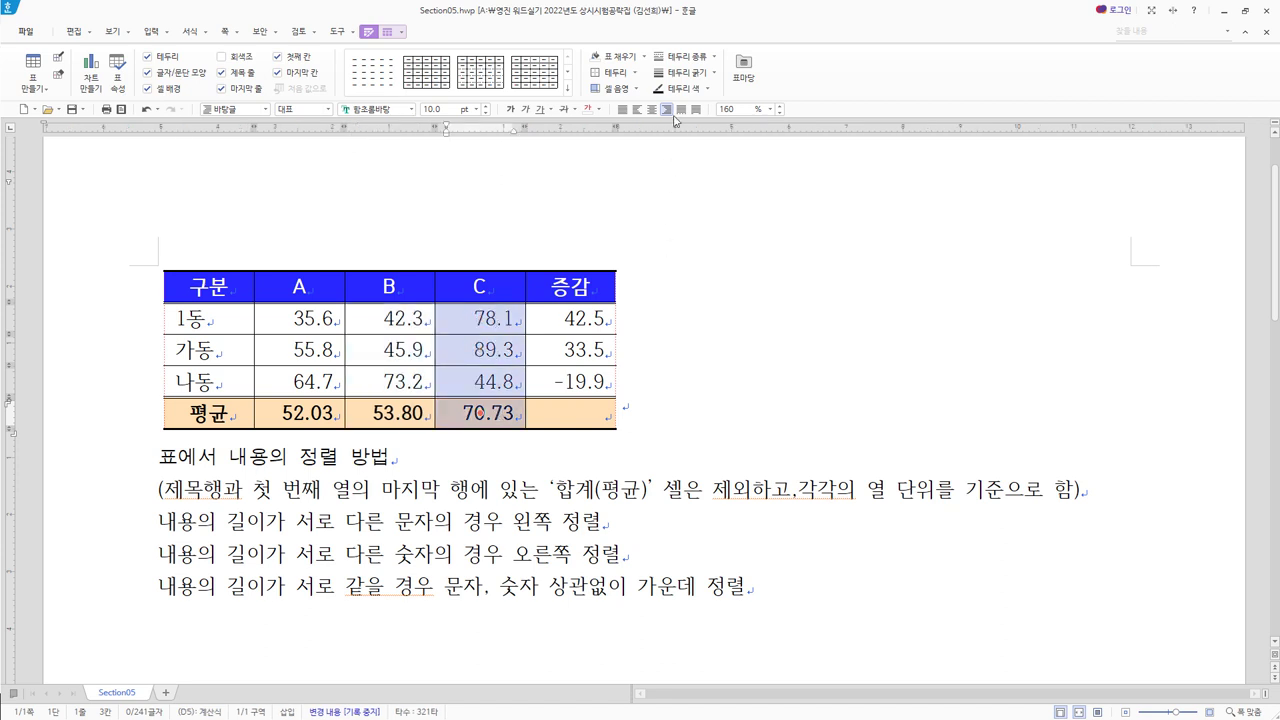
left_click_drag(586, 319, 591, 374)
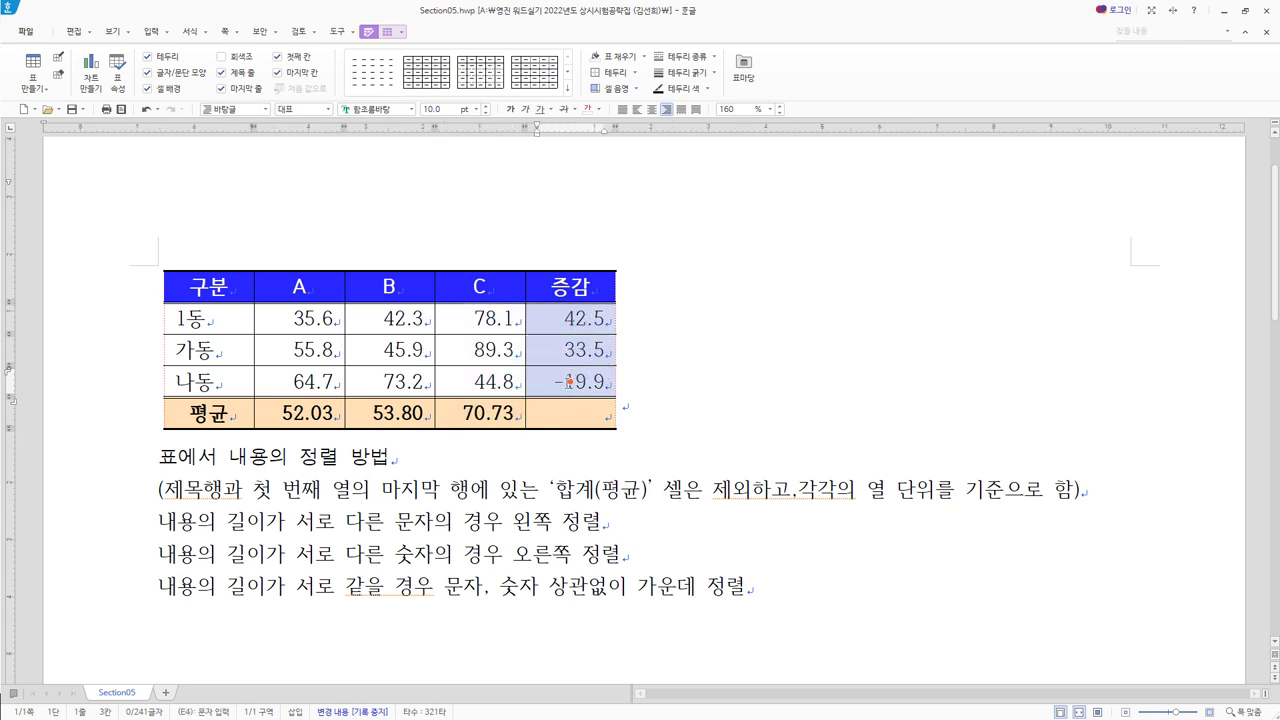
left_click_drag(569, 318, 580, 410)
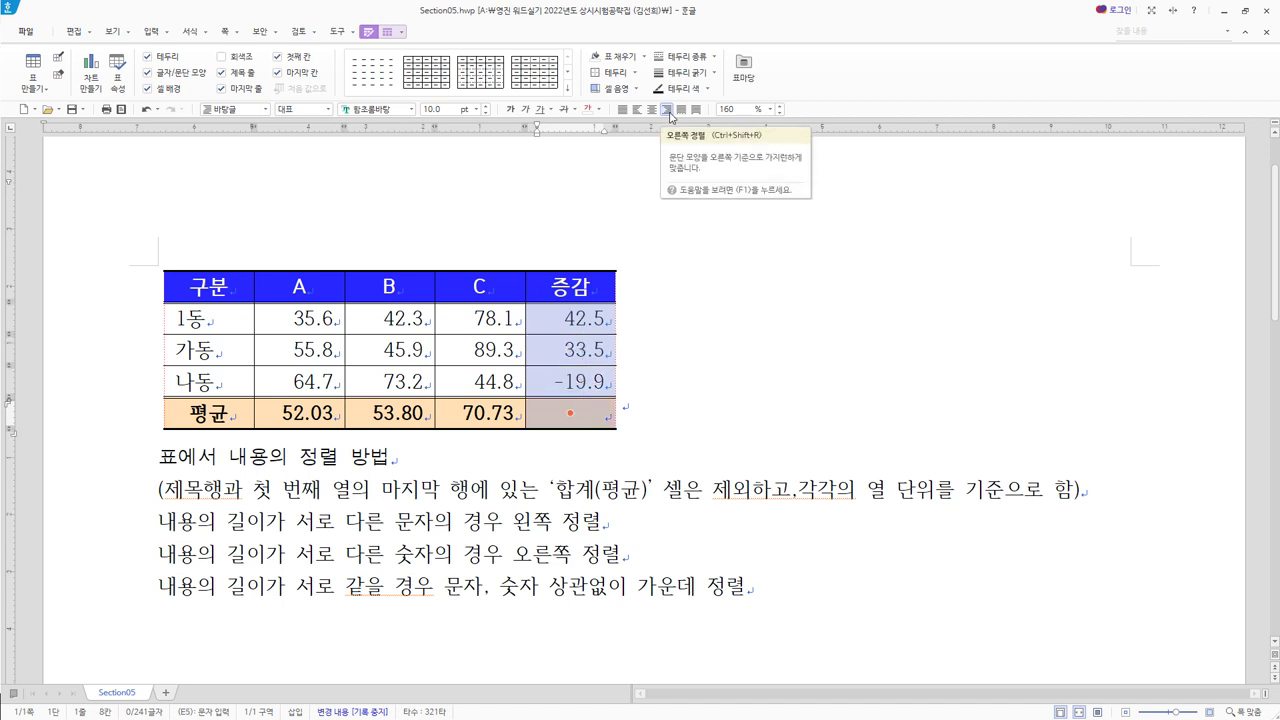
left_click(669, 114)
Step: Shorten the 평균 value of column B to 53.8 and compare it with the column's other numbers
left_click(430, 420)
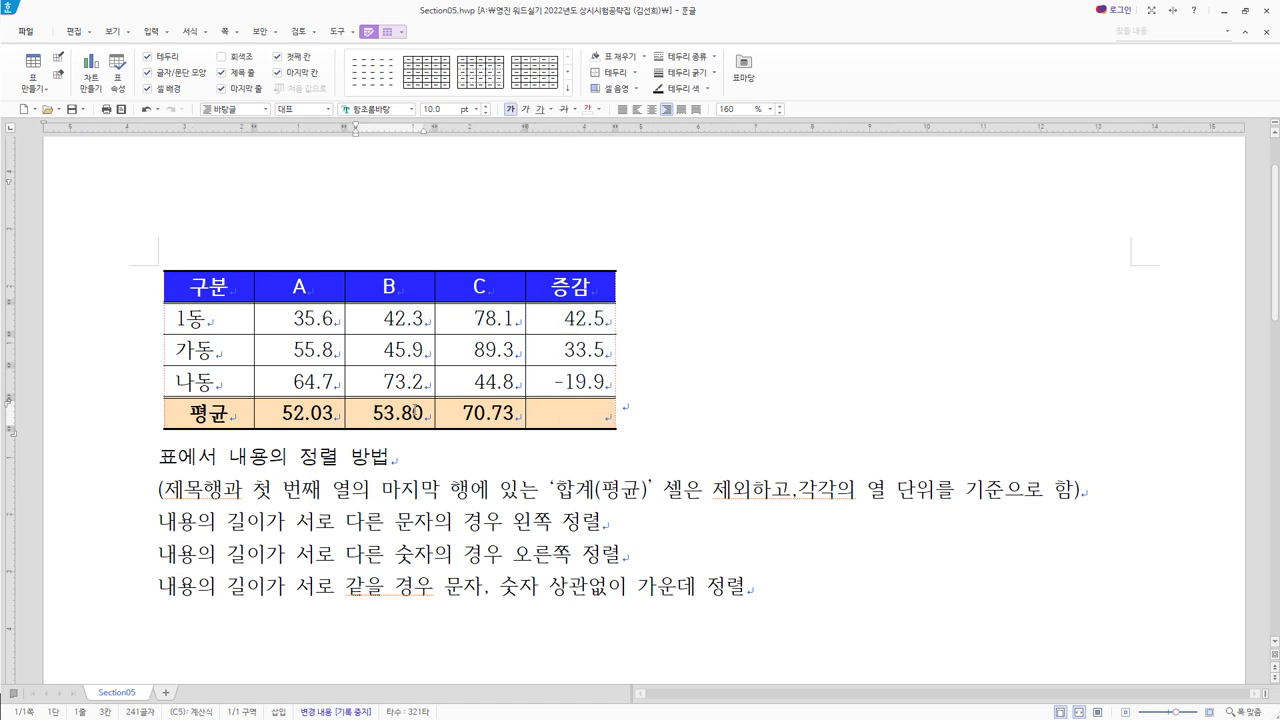
key("Delete")
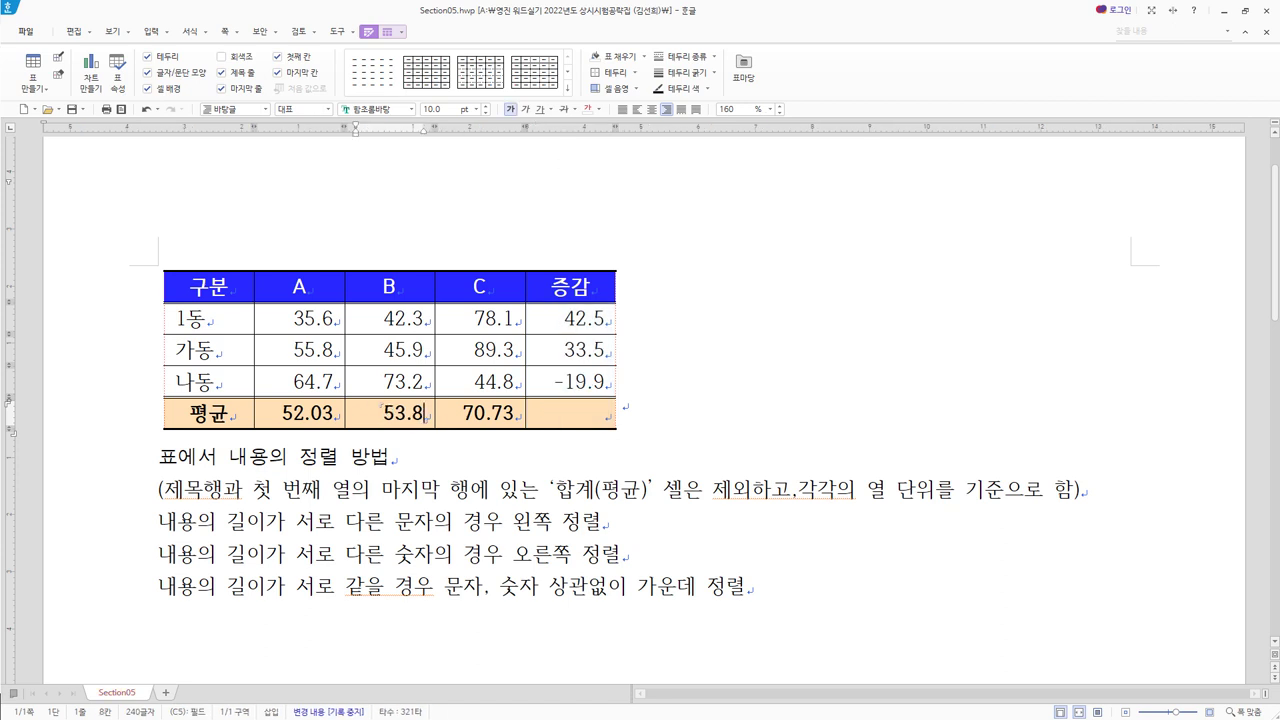
left_click_drag(417, 318, 407, 432)
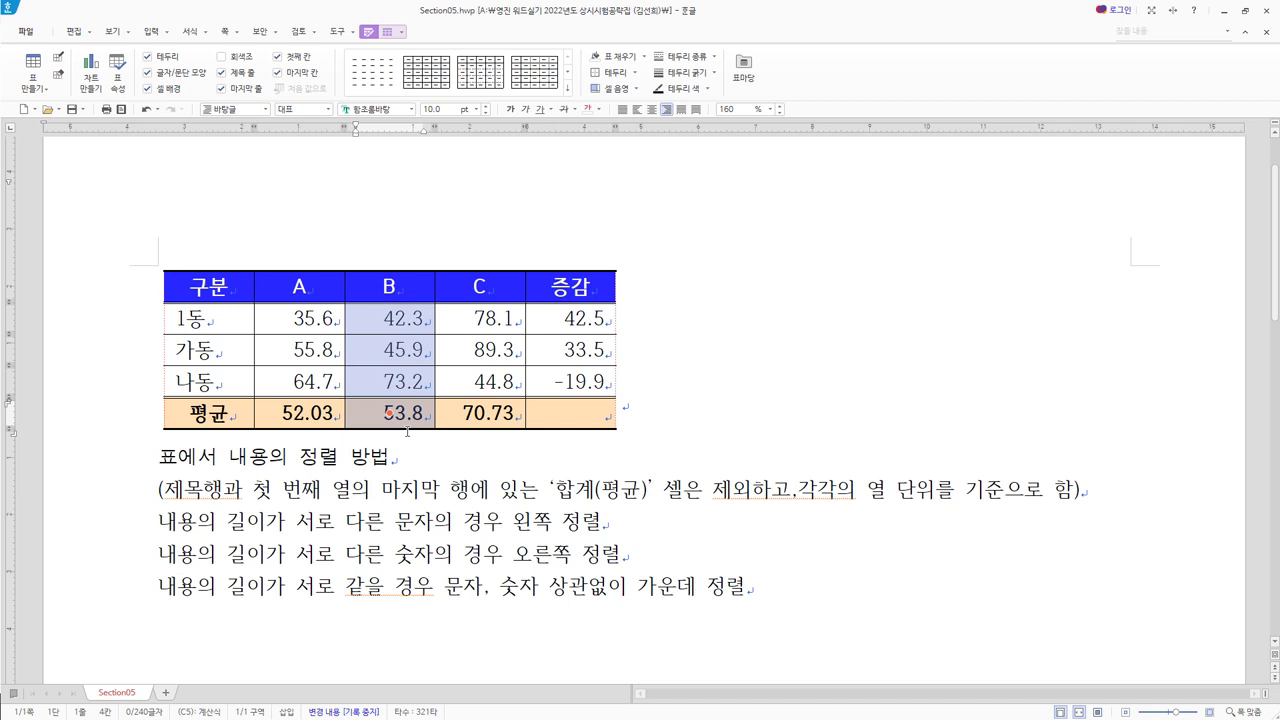
Step: Highlight the equal-length rule line and center-align the number cells of column B, including the 평균 cell
left_click(155, 588)
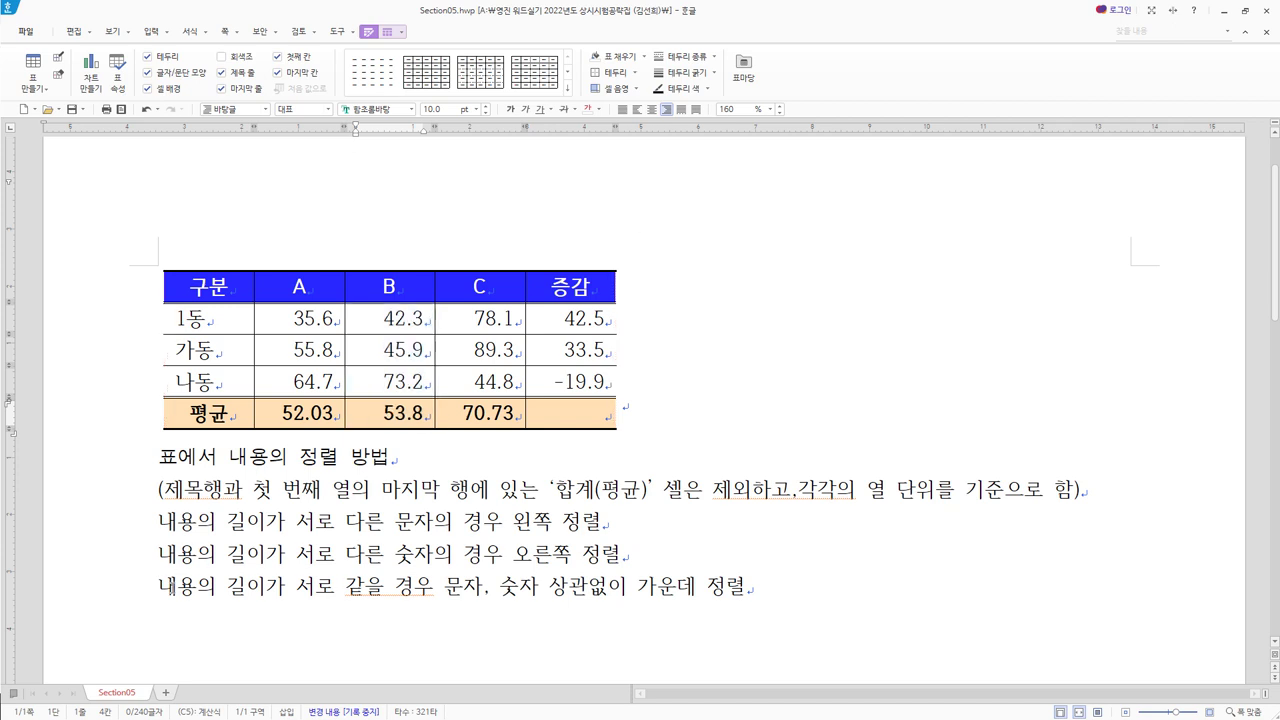
key("shift+End")
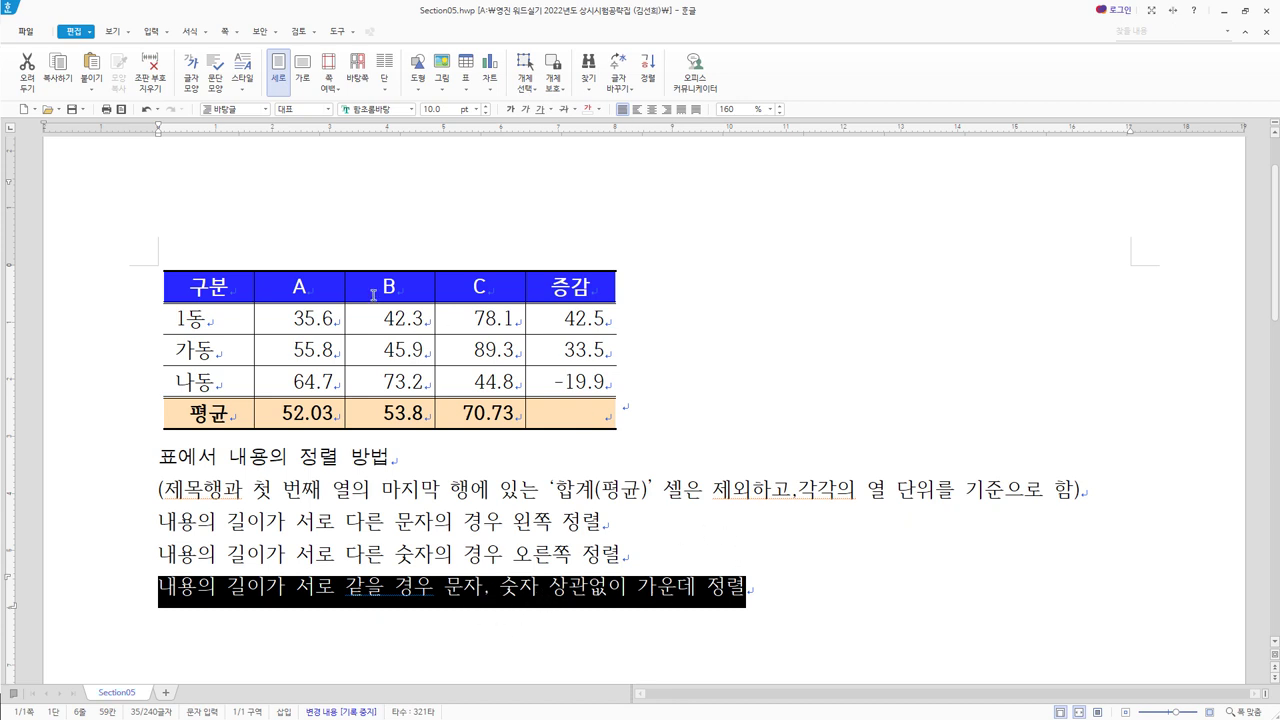
left_click(418, 316)
left_click_drag(418, 316, 419, 420)
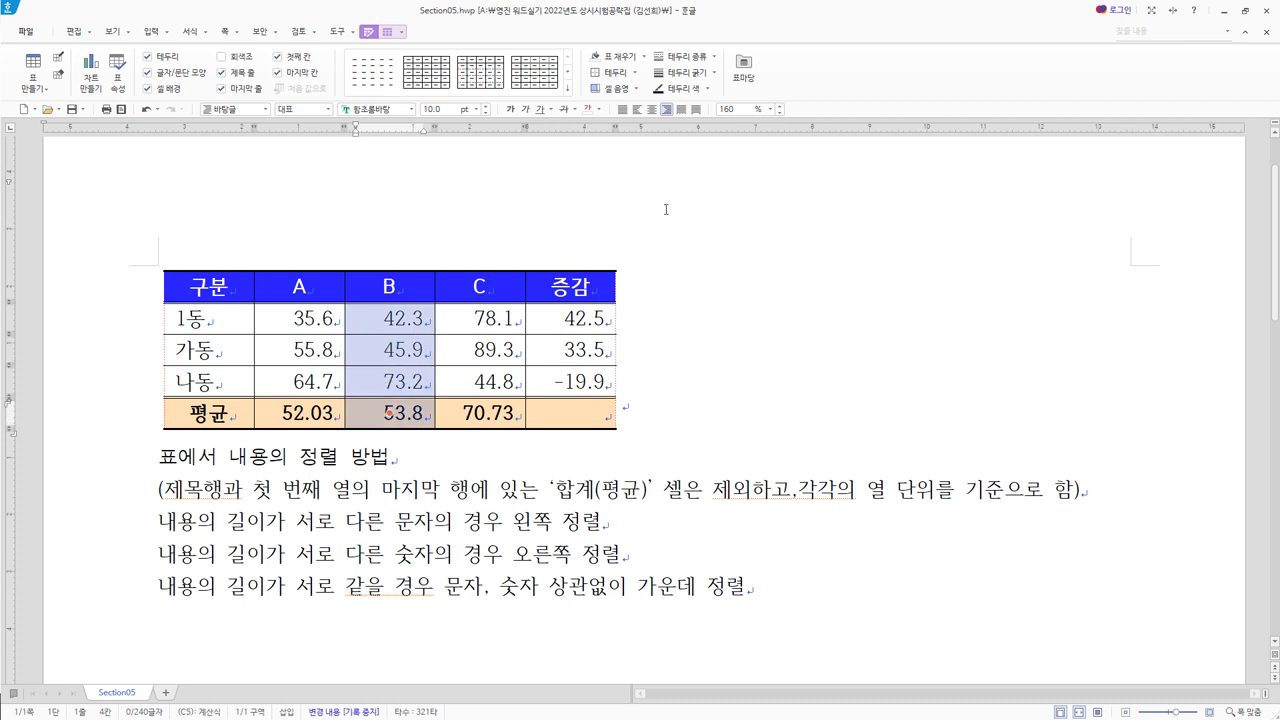
left_click(650, 110)
Step: Highlight the whole alignment explanation below the table, from its 표에서 내용의 정렬 방법 heading to the last rule
scroll(350, 375, "down", 1)
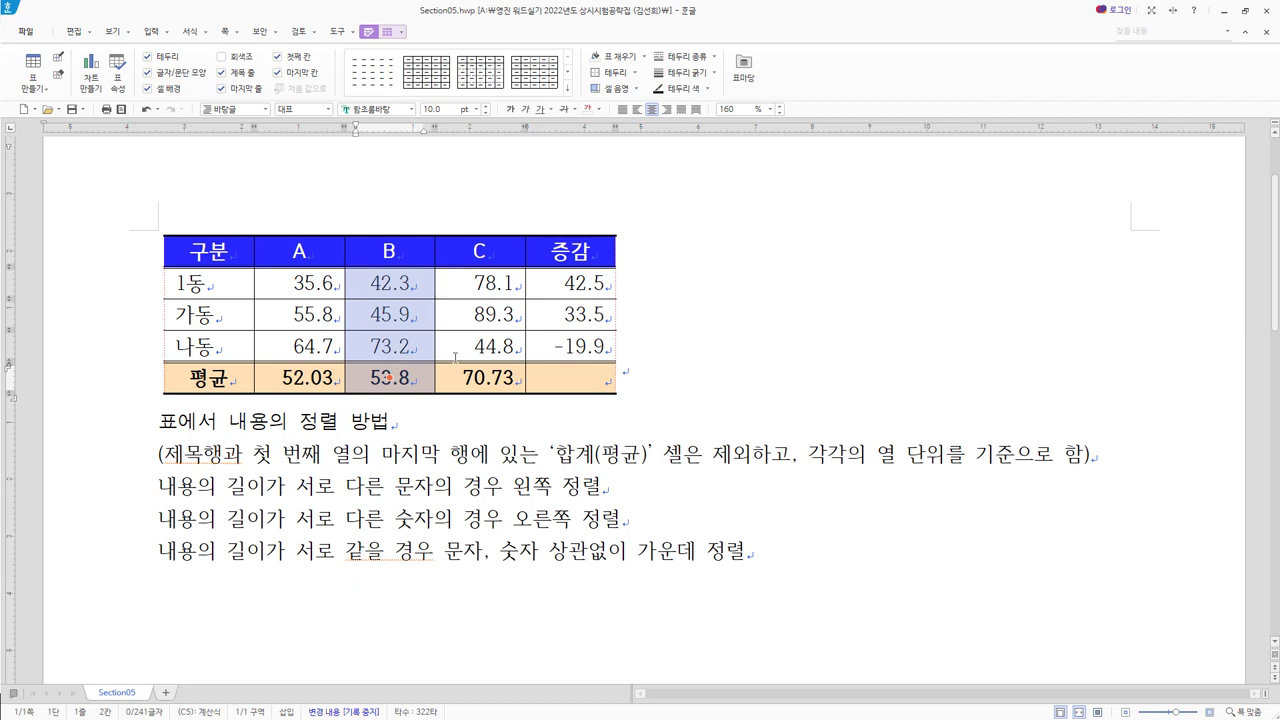
left_click_drag(785, 553, 158, 421)
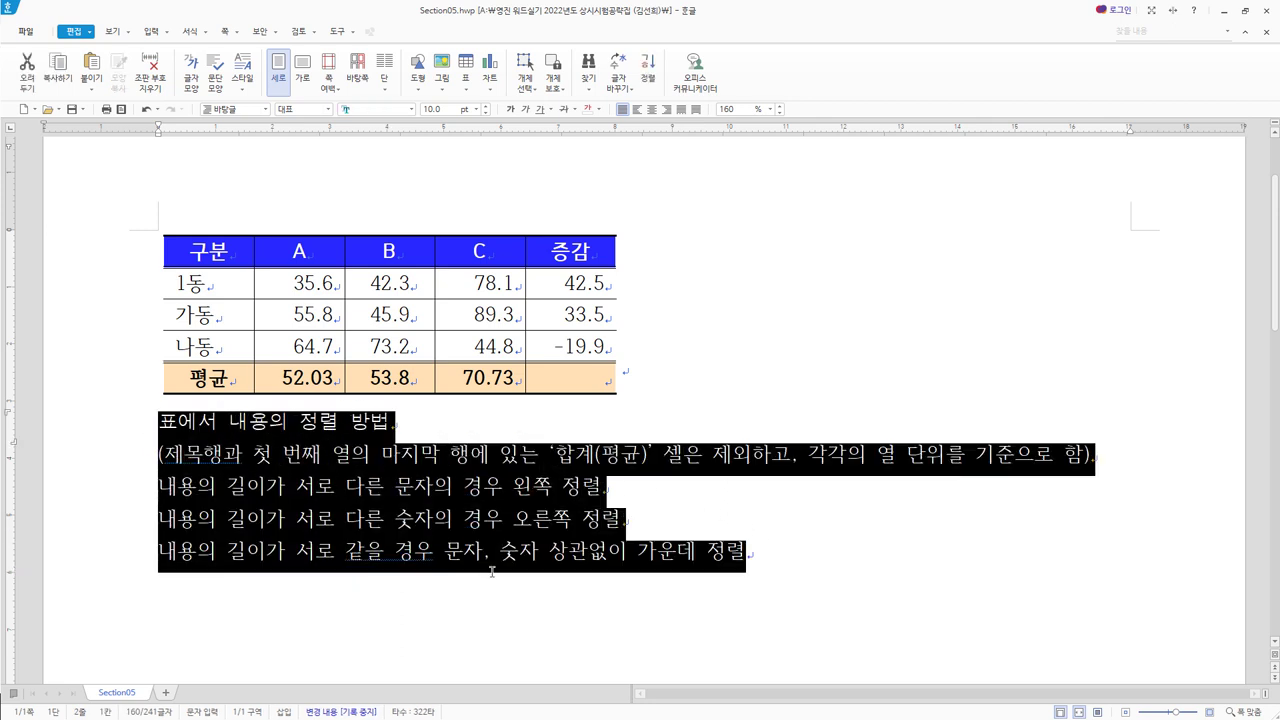
Step: Delete the alignment explanation below the table and highlight the header row, the 평균 label cell and the three 구분 entries
key("Delete")
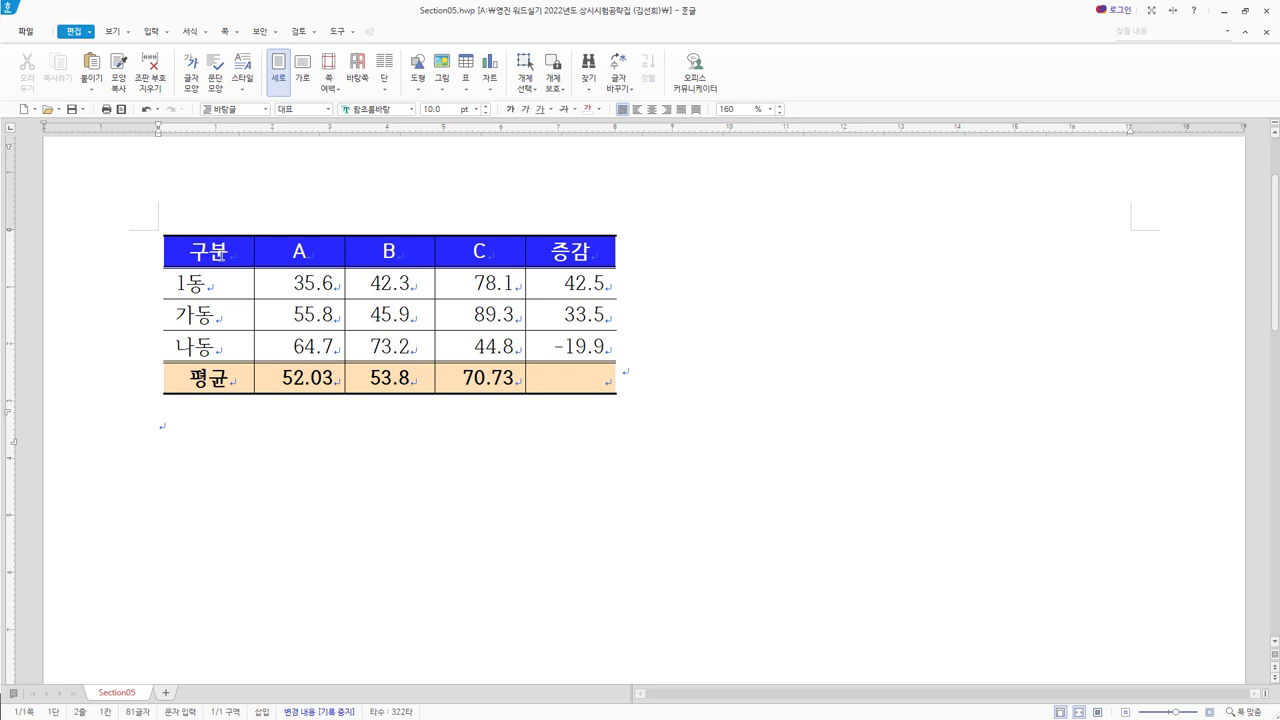
left_click_drag(220, 254, 570, 251)
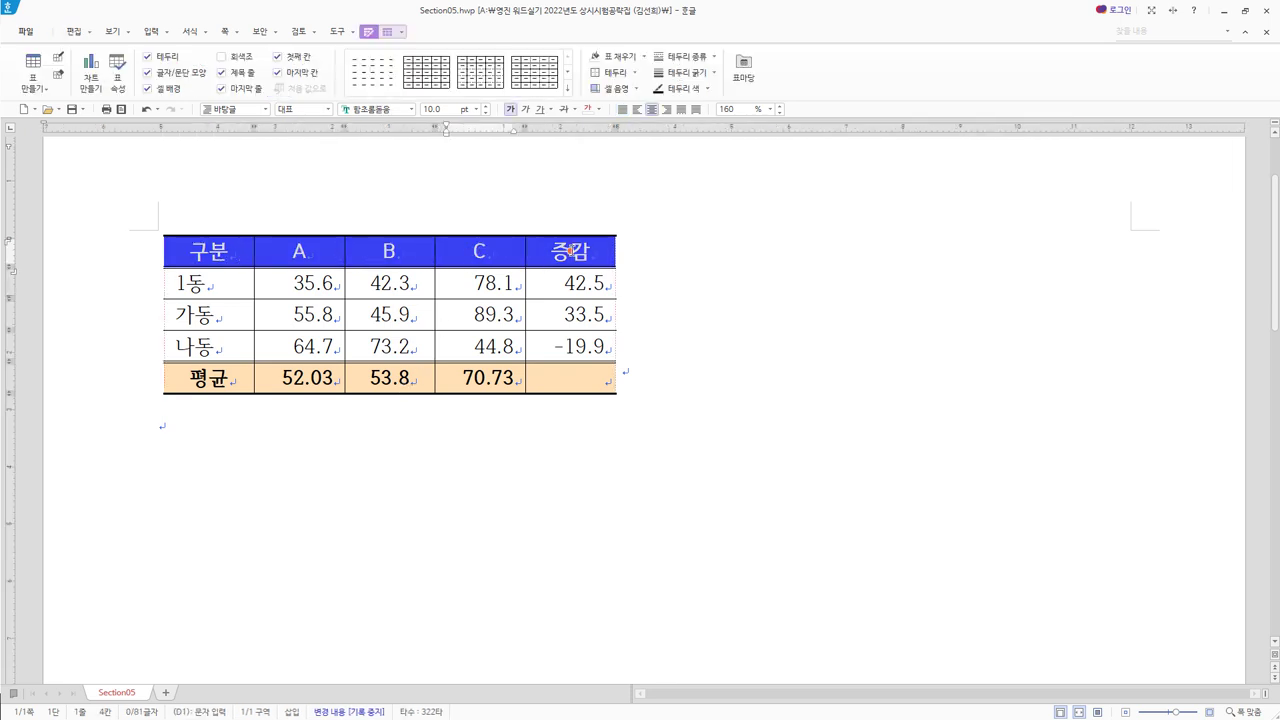
left_click(221, 381)
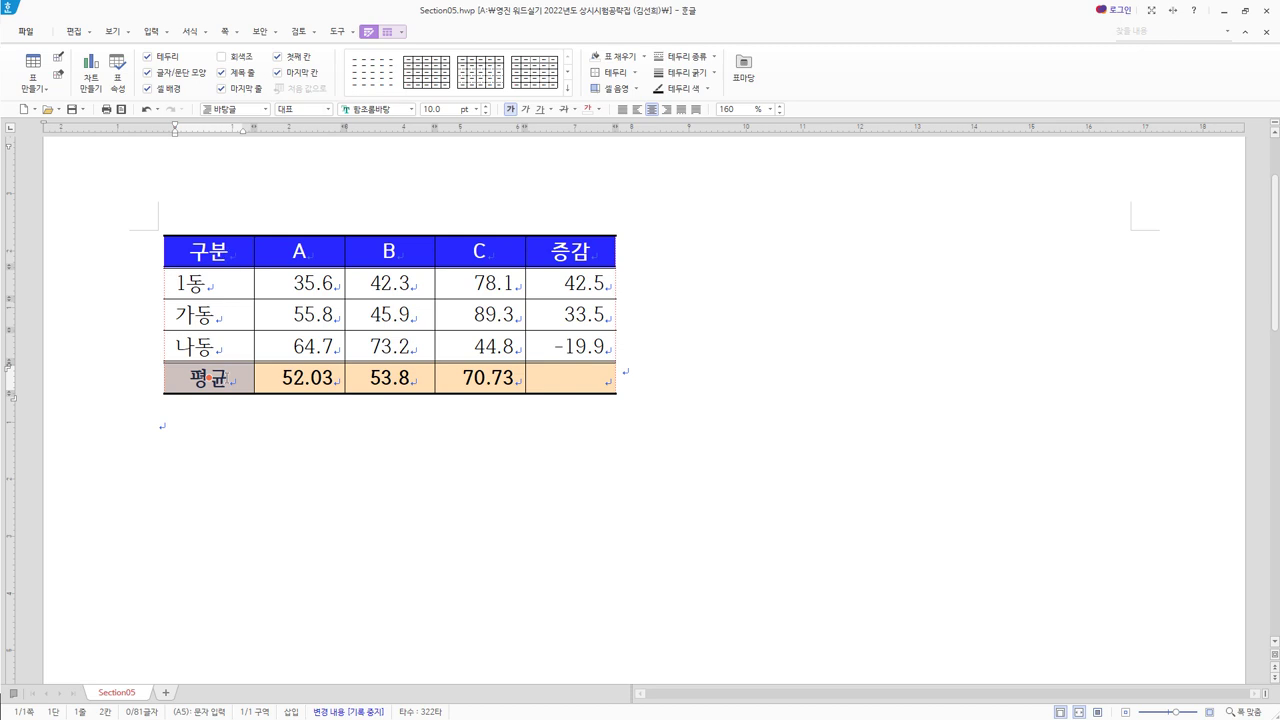
left_click_drag(229, 290, 220, 347)
left_click(220, 347)
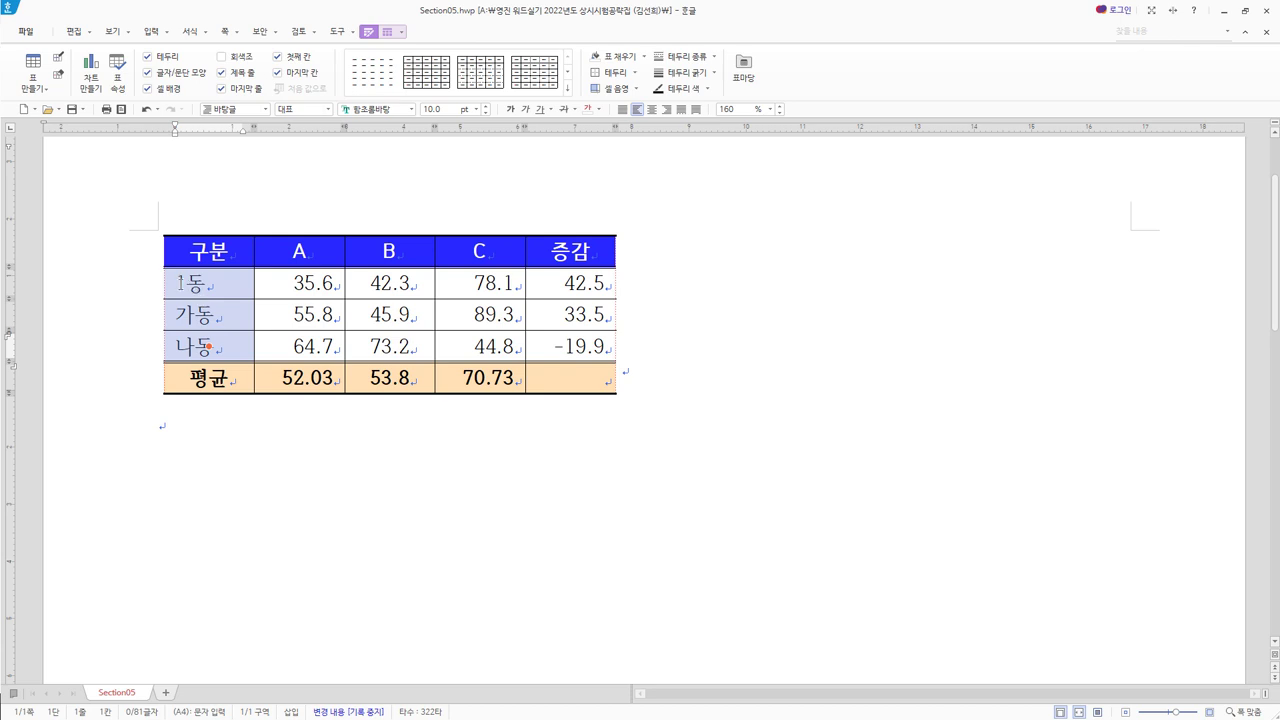
Step: Try the equal-length entries 2021.7, 2021.8 and 2021.9 with center alignment in the 구분 column, and undo them
scroll(186, 297, "up", 5, "ctrl")
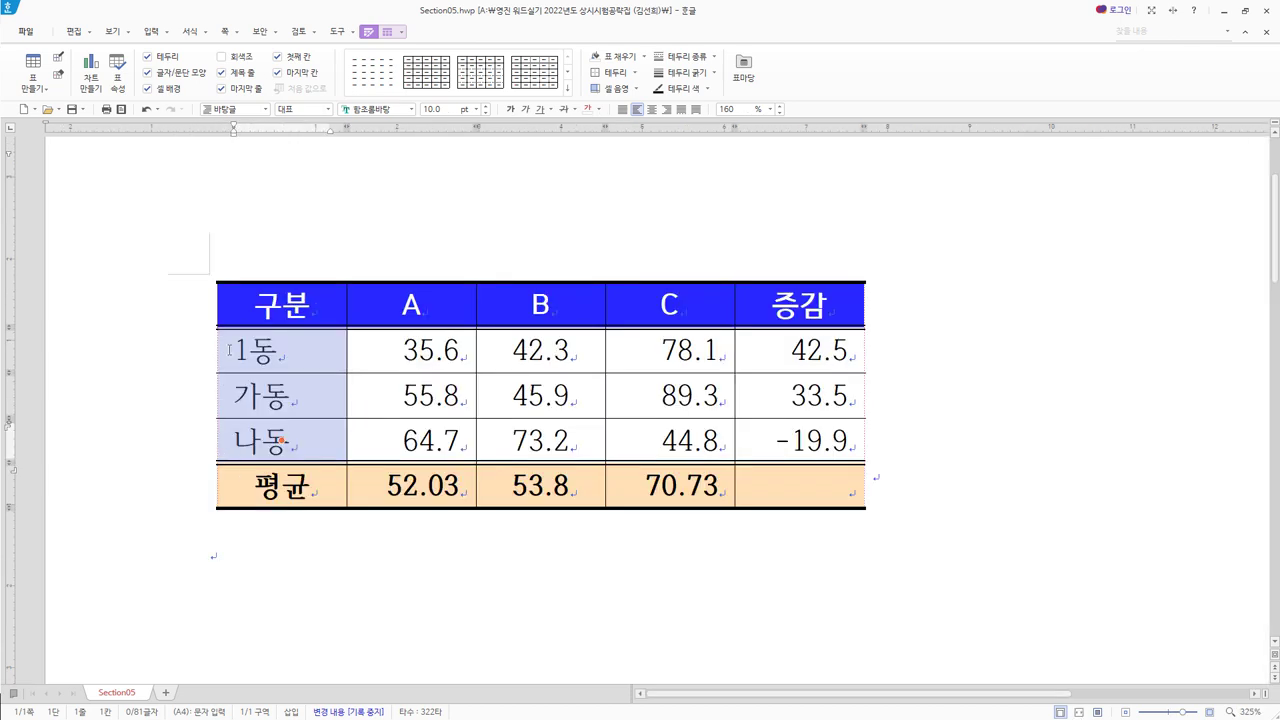
type("2021.7 2021.8 2021.9")
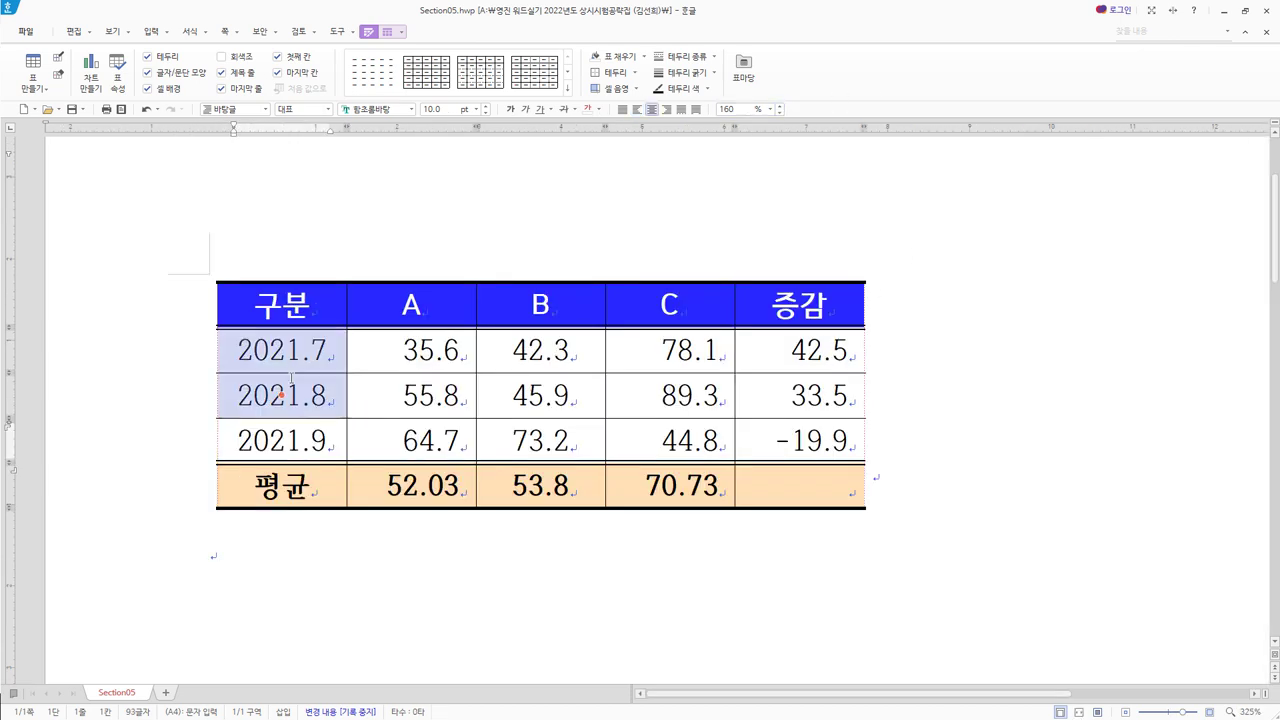
left_click(290, 440)
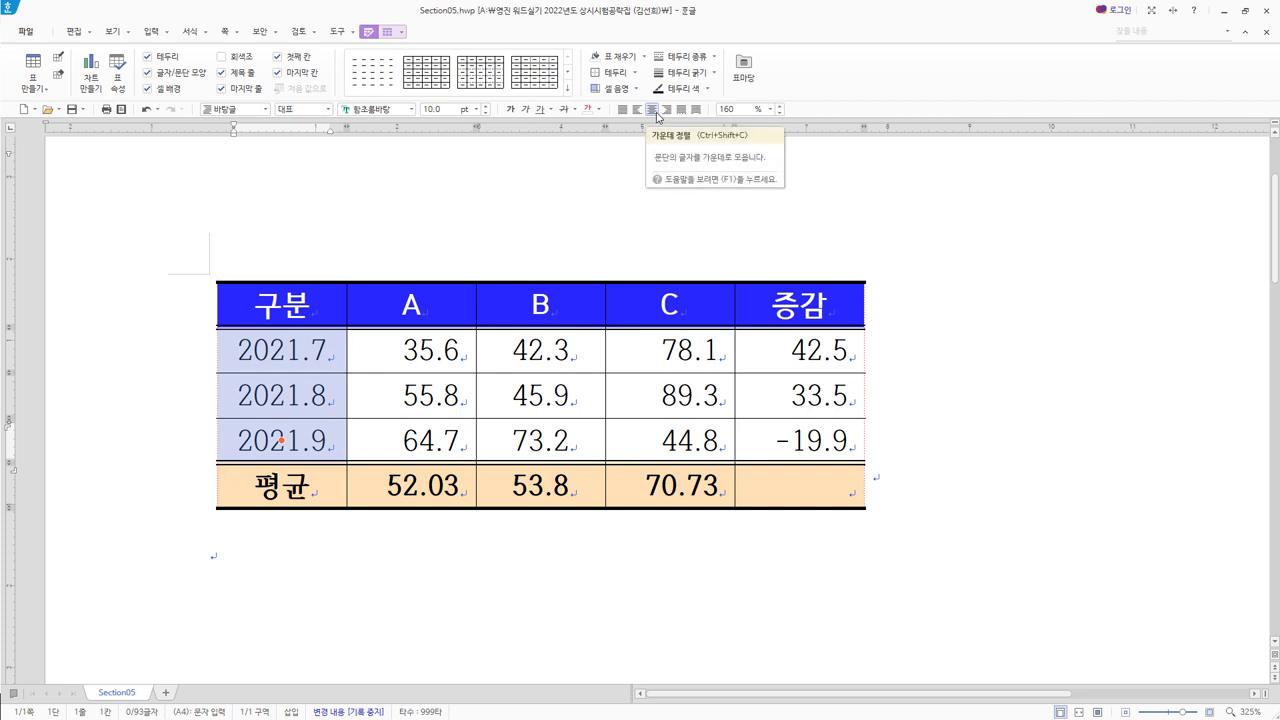
key("ctrl+z")
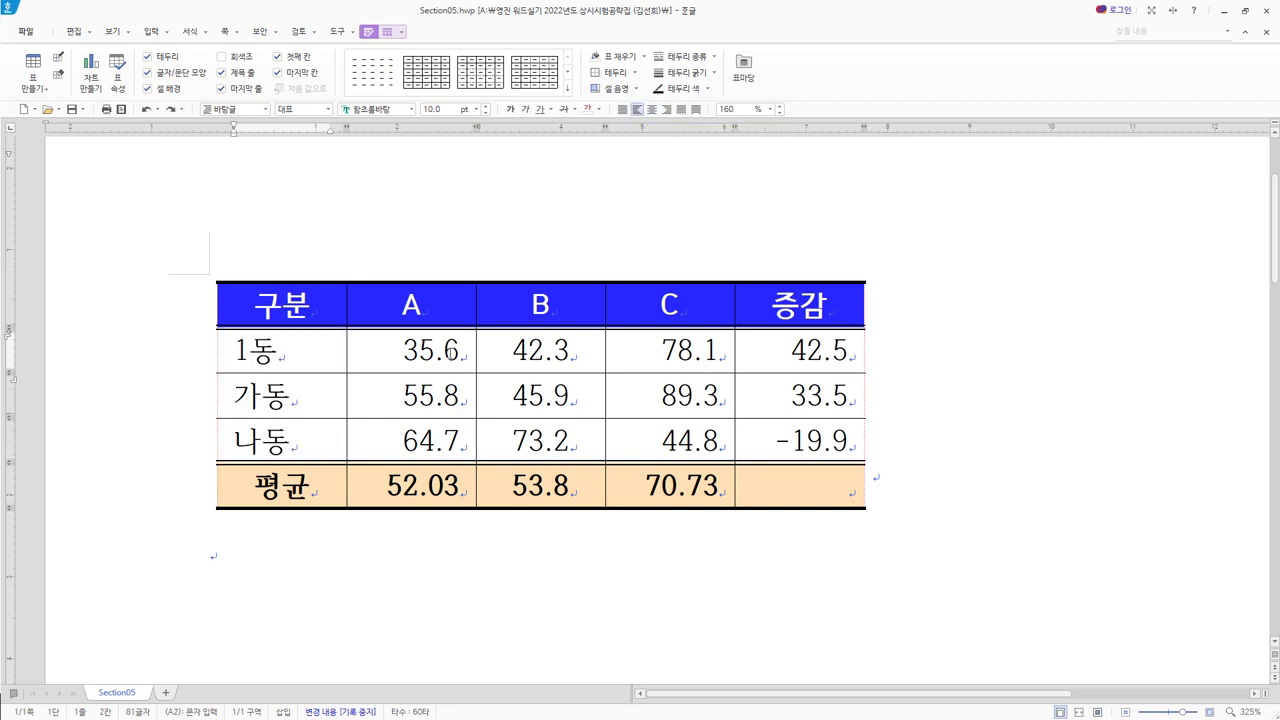
Step: Highlight the number cells including the 평균 row, first as one block and then separately for columns A, B, C and 증감
left_click_drag(448, 354, 776, 511)
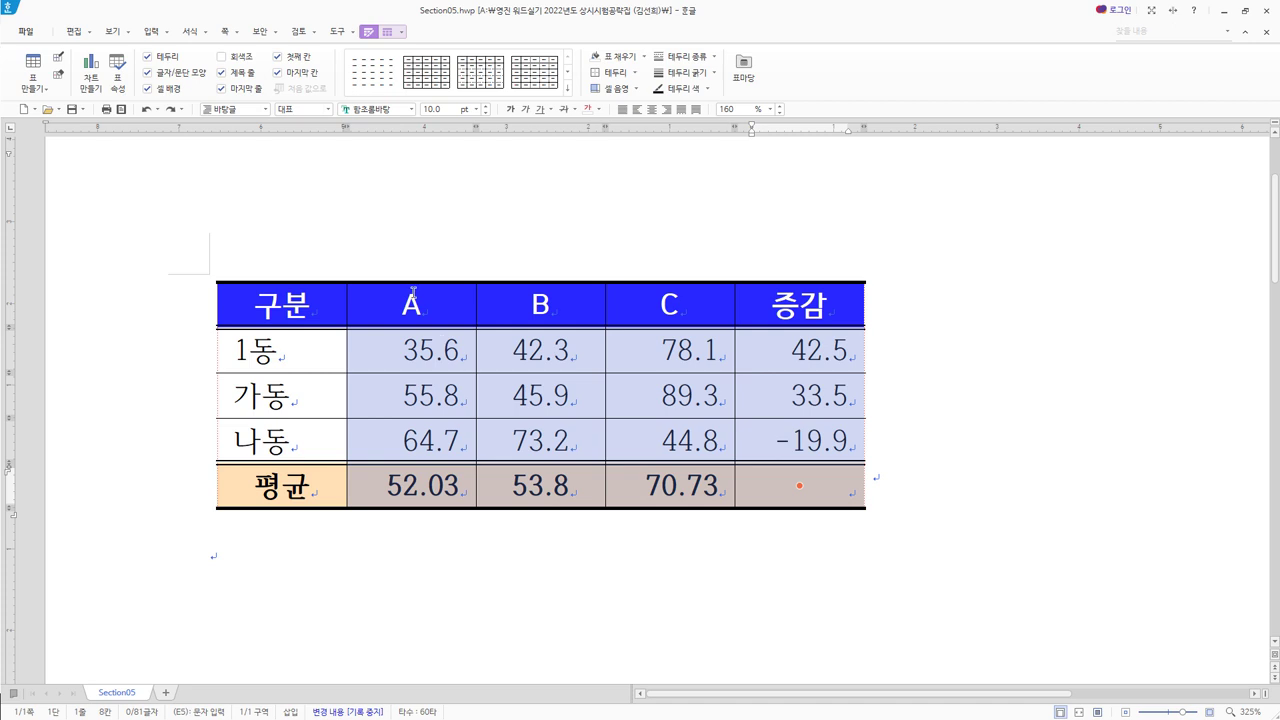
left_click(441, 345)
left_click_drag(441, 346, 443, 492)
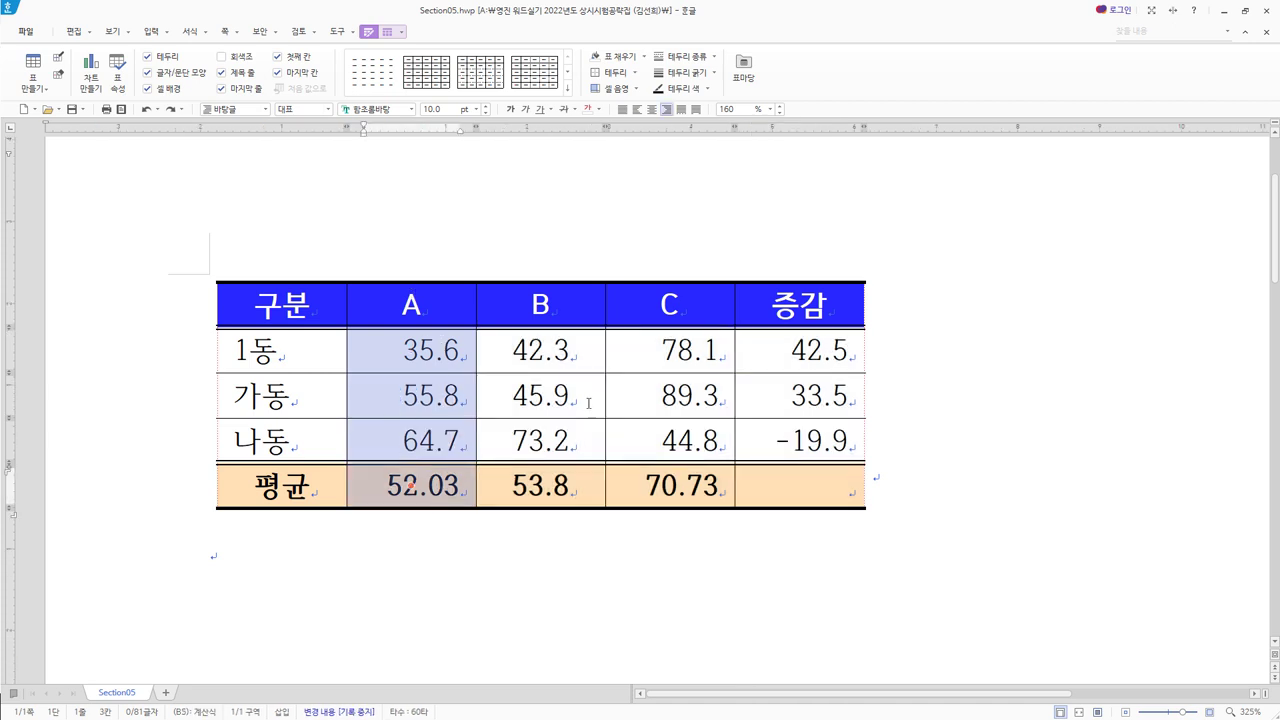
left_click(563, 350)
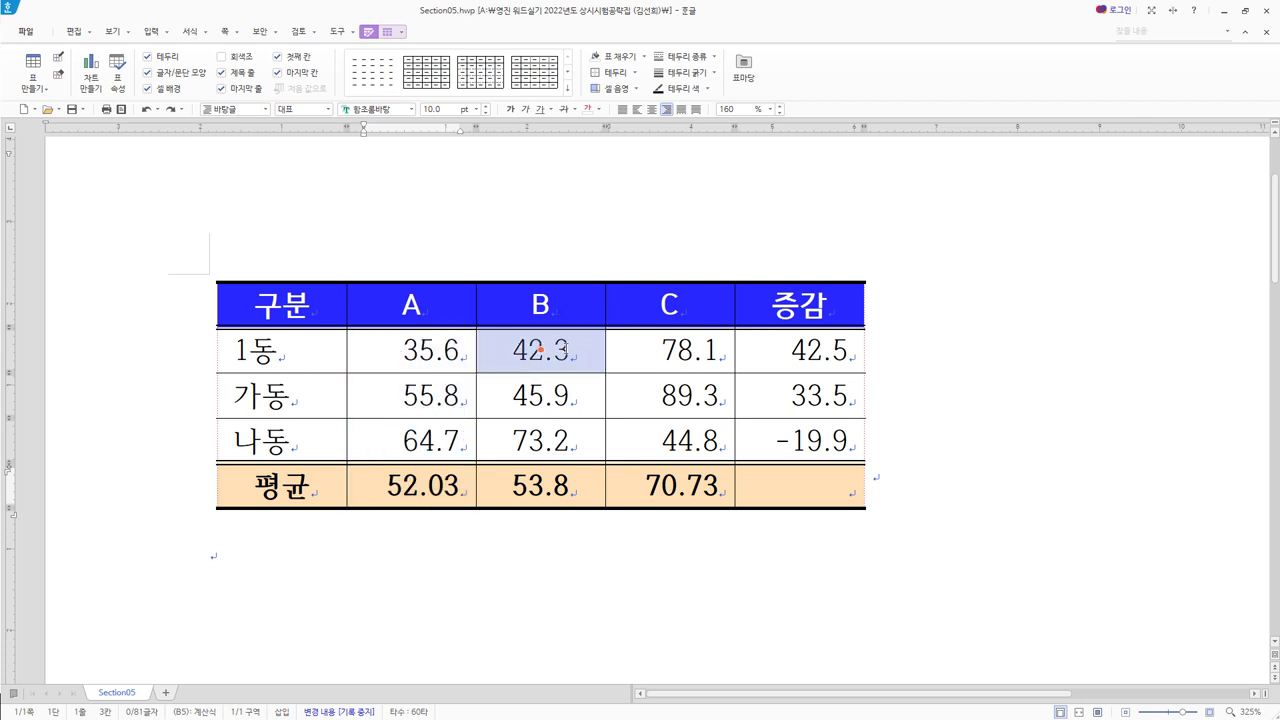
left_click_drag(563, 350, 566, 492)
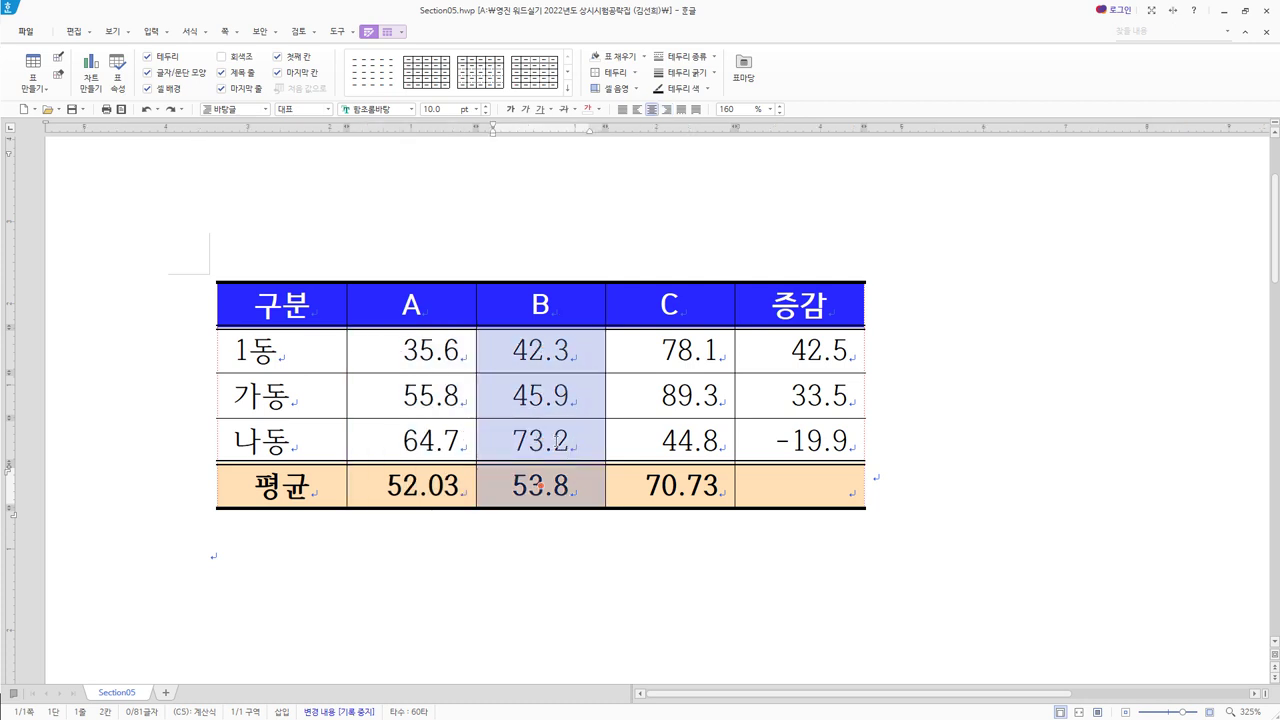
left_click_drag(708, 342, 708, 487)
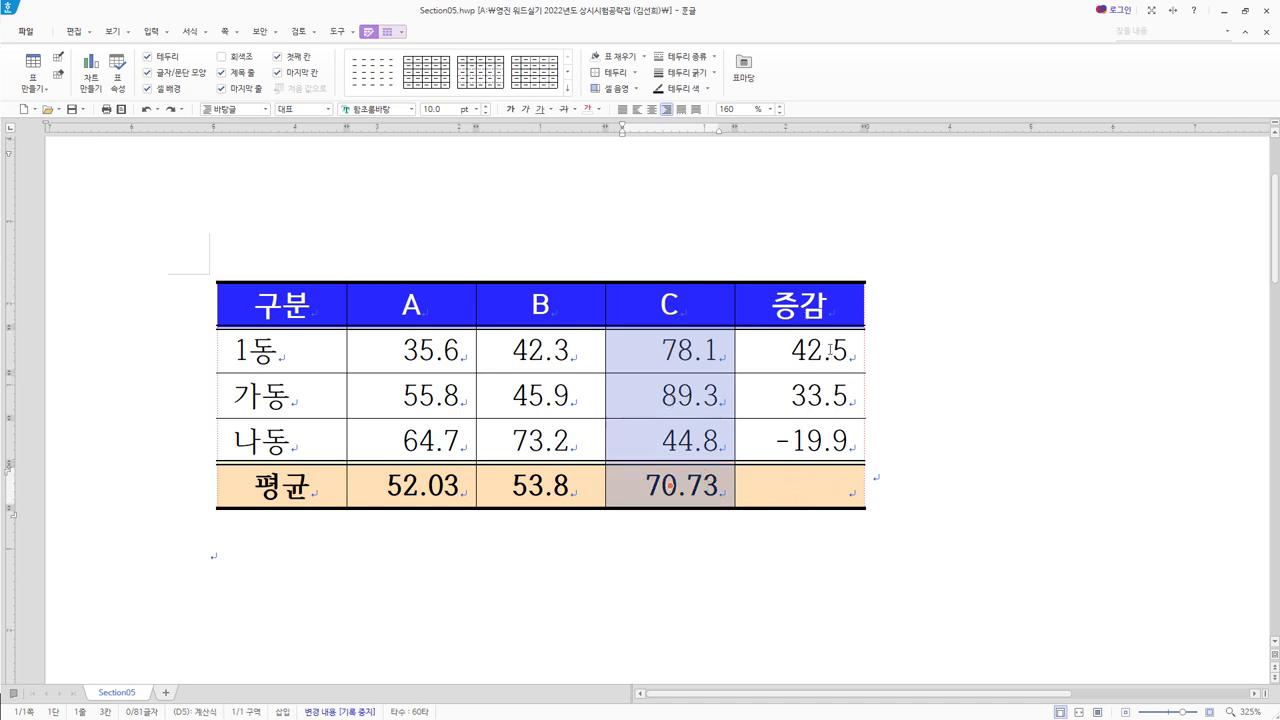
left_click_drag(799, 502, 808, 364)
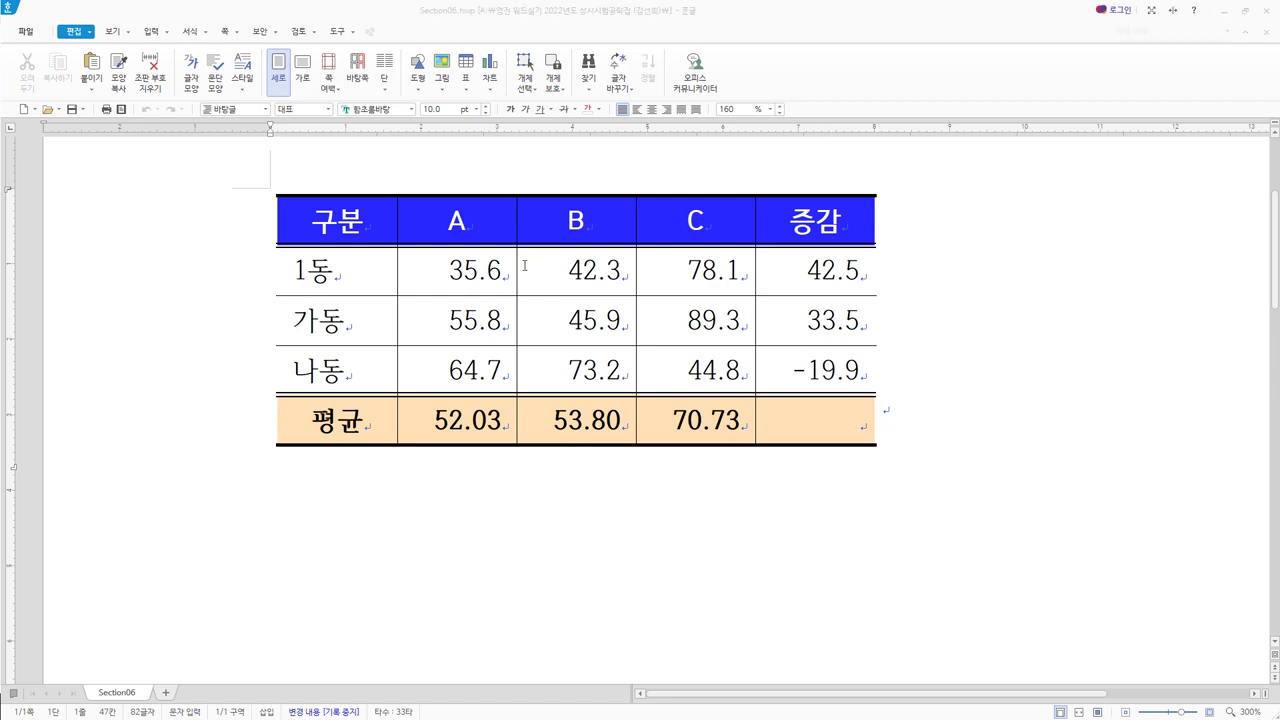
Step: Examine the 평균 row of the Section06 table, covering its label and the average values of columns A, B and C
left_click_drag(368, 421, 268, 425)
left_click(372, 421)
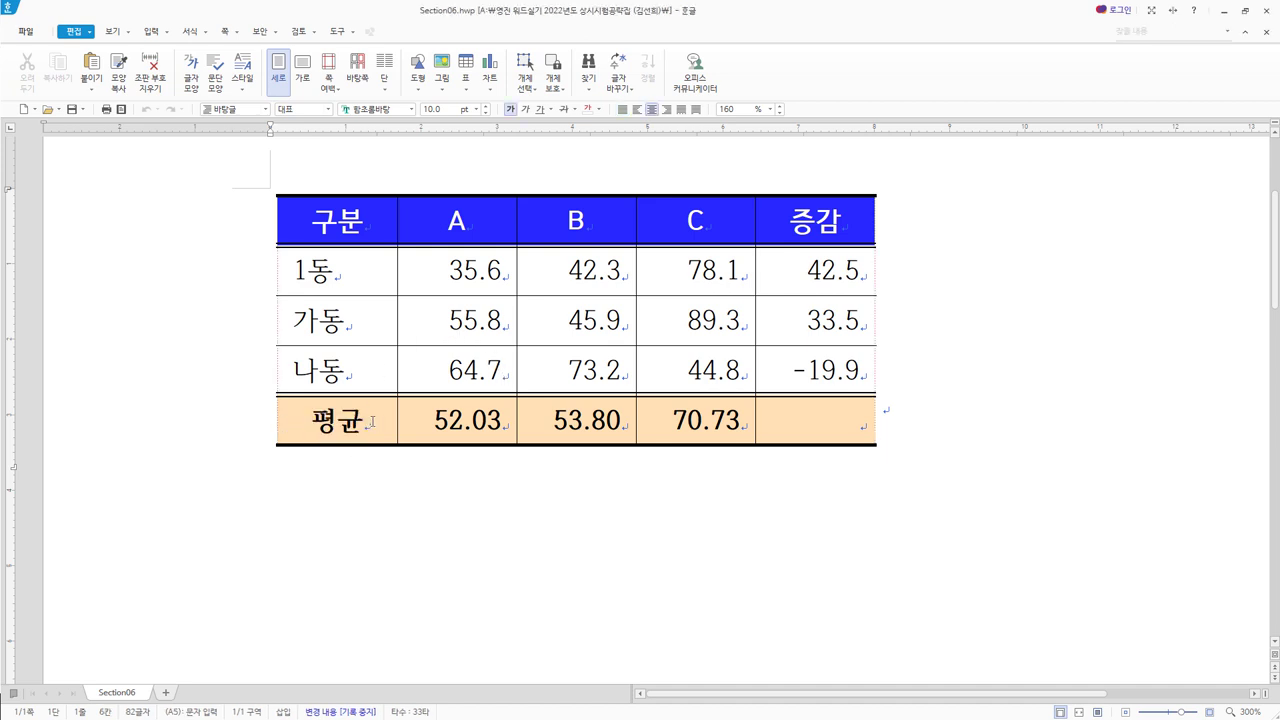
left_click_drag(366, 421, 316, 427)
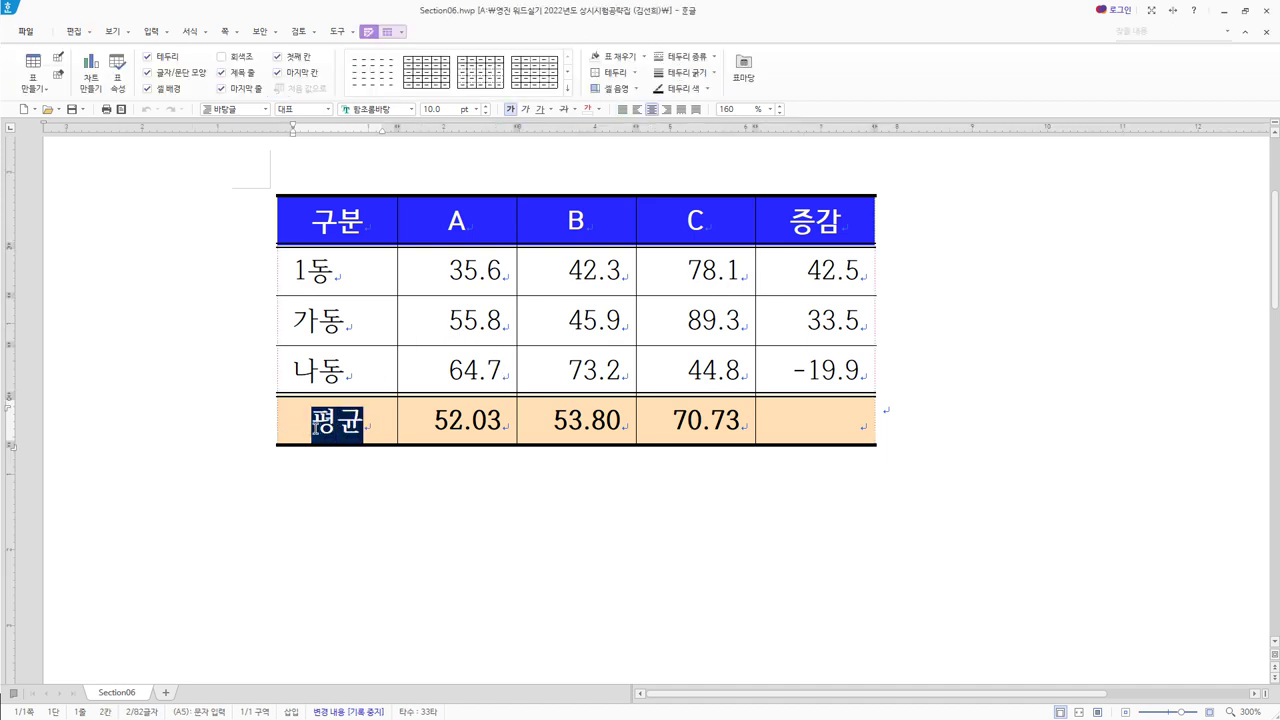
left_click(366, 424)
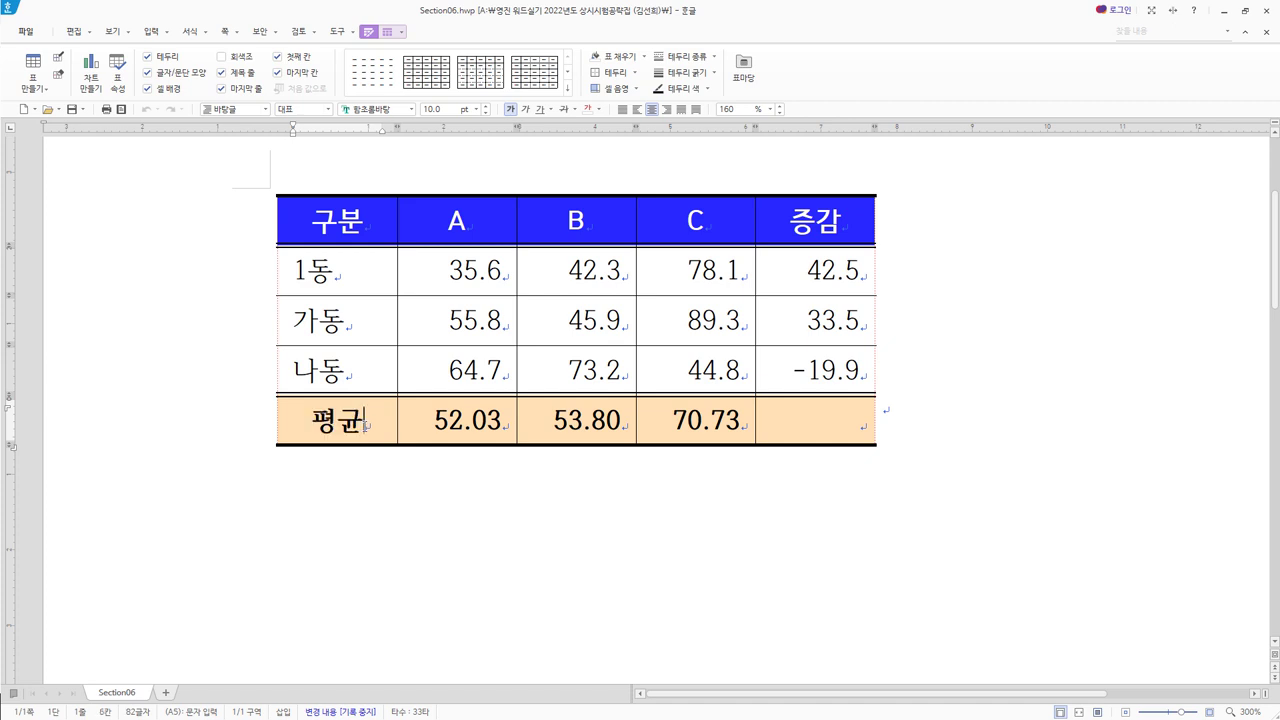
left_click_drag(364, 421, 600, 506)
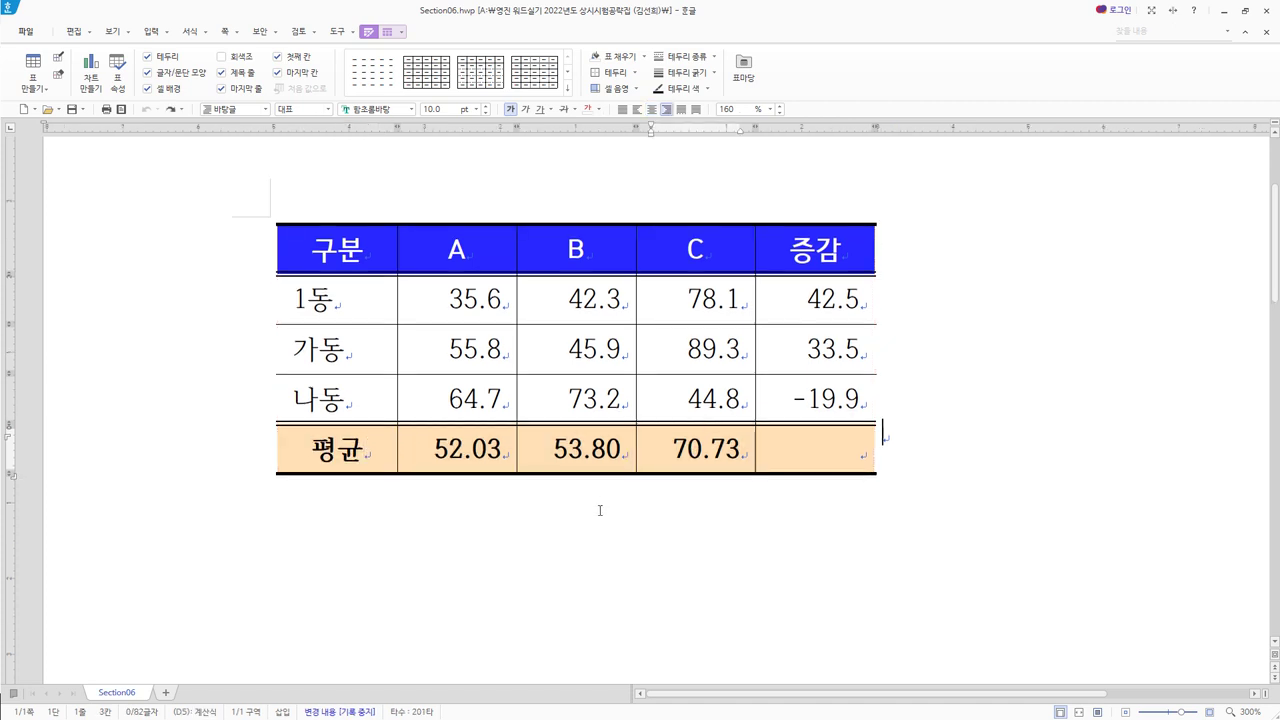
left_click(600, 511)
left_click(492, 445)
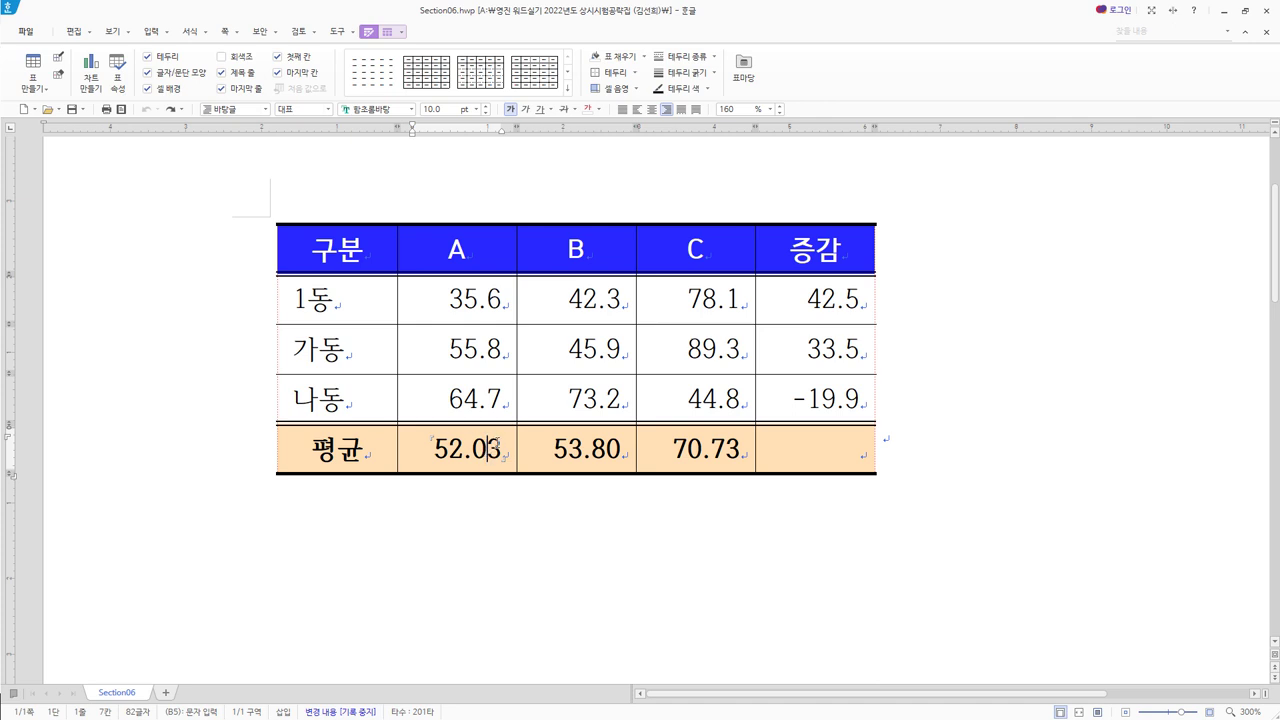
left_click(578, 450)
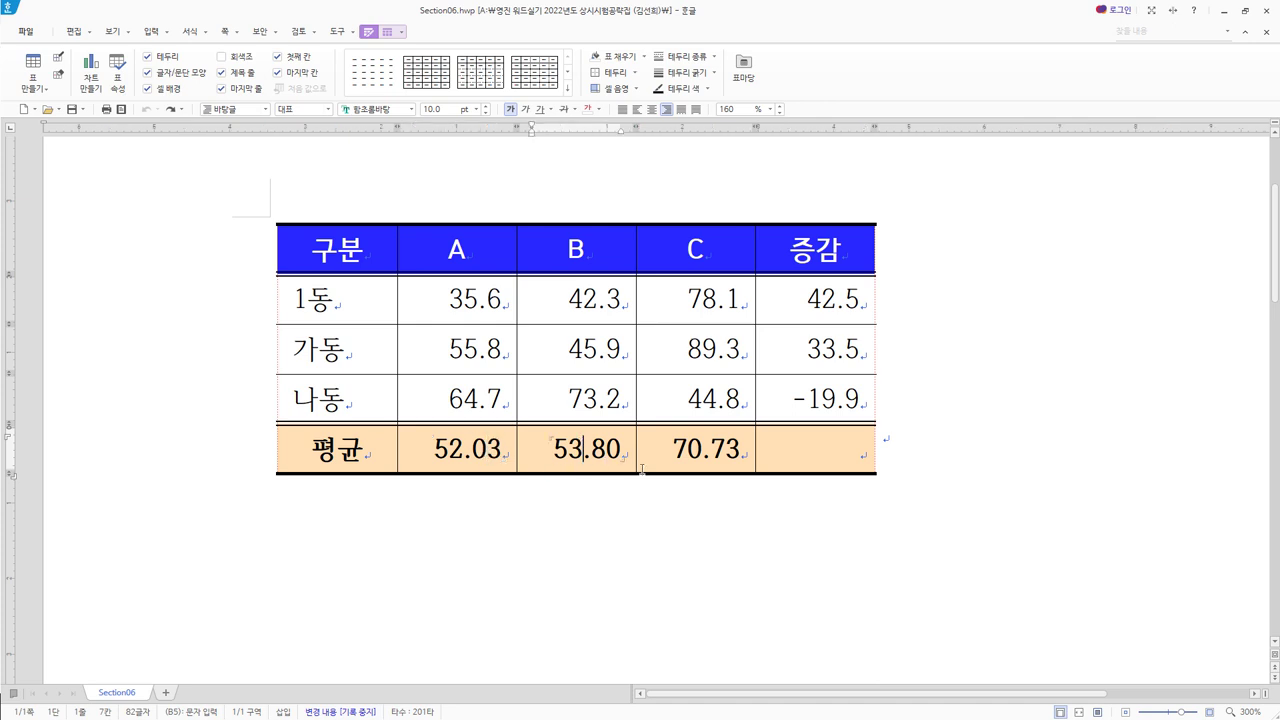
key("Tab")
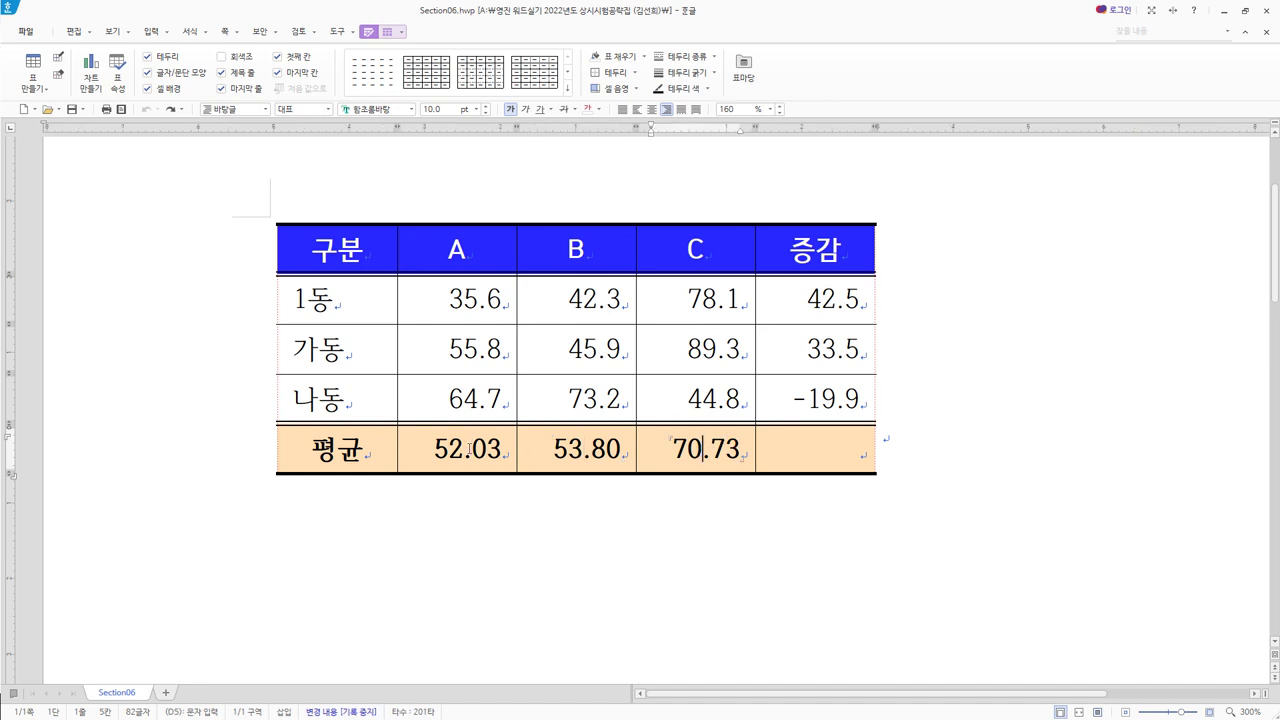
Step: Try the 정수형 number format on the 평균 formula of column A
left_click(470, 449)
right_click(478, 450)
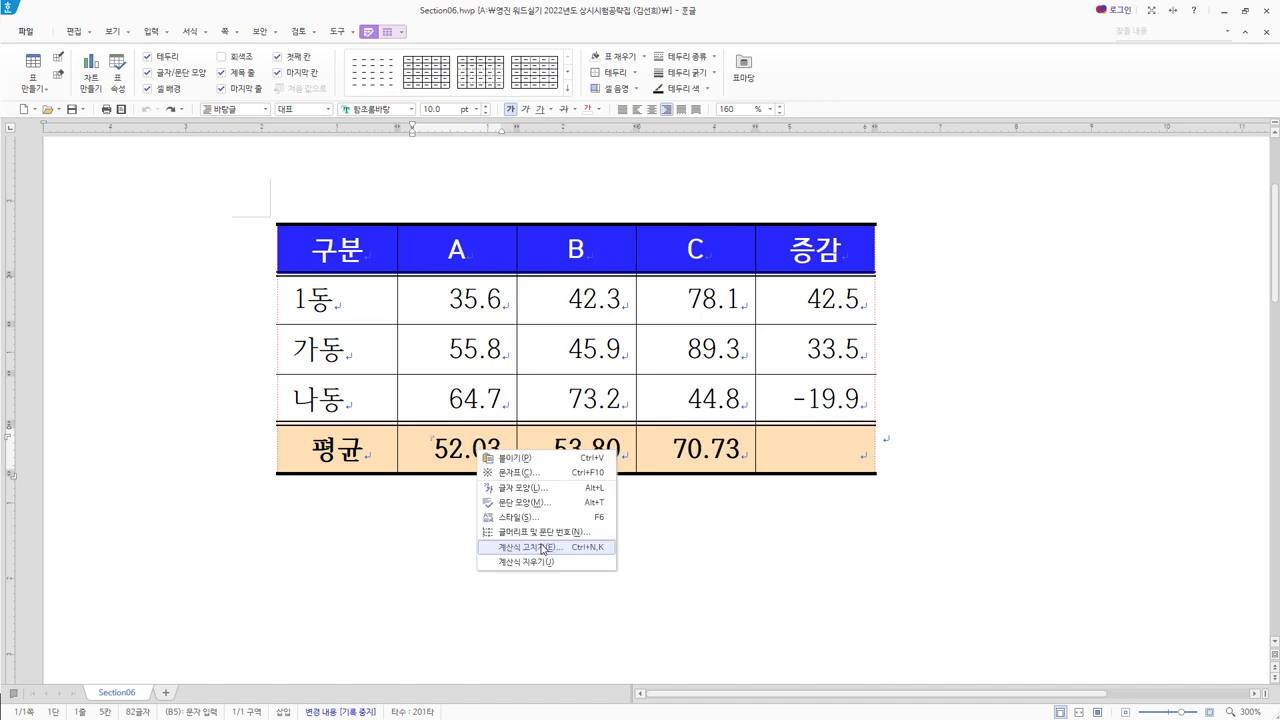
left_click(543, 548)
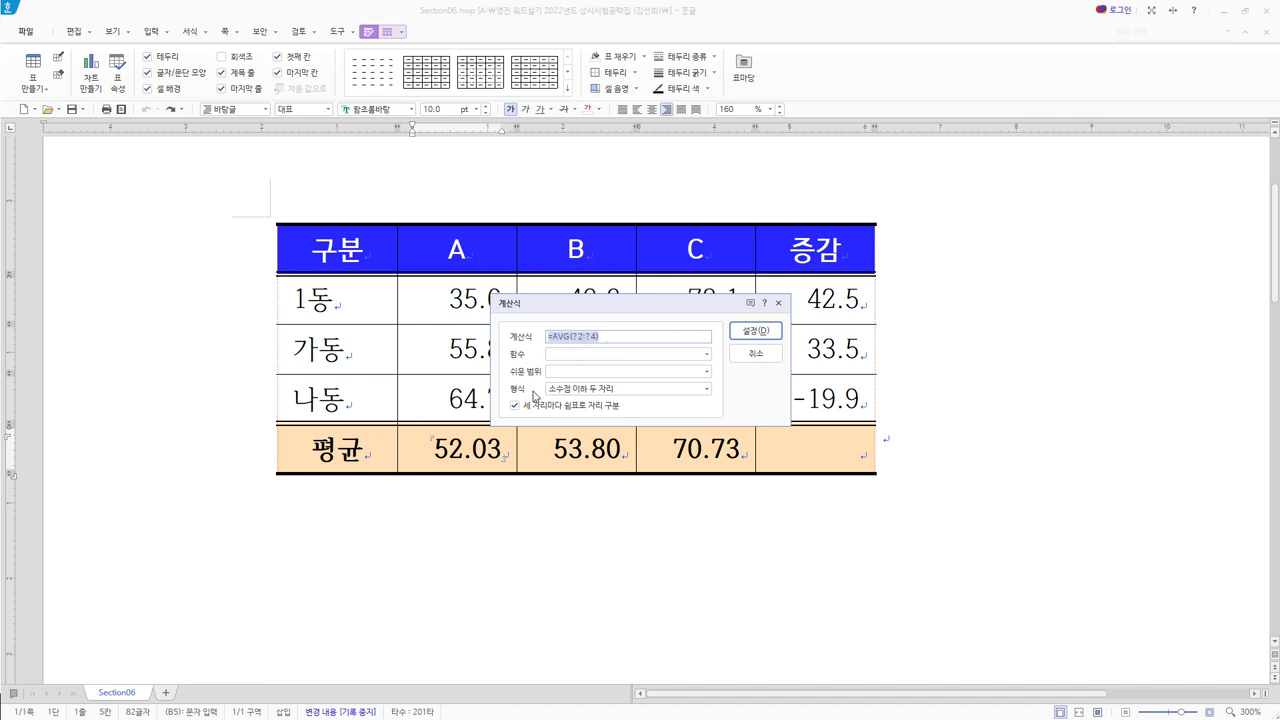
left_click(708, 389)
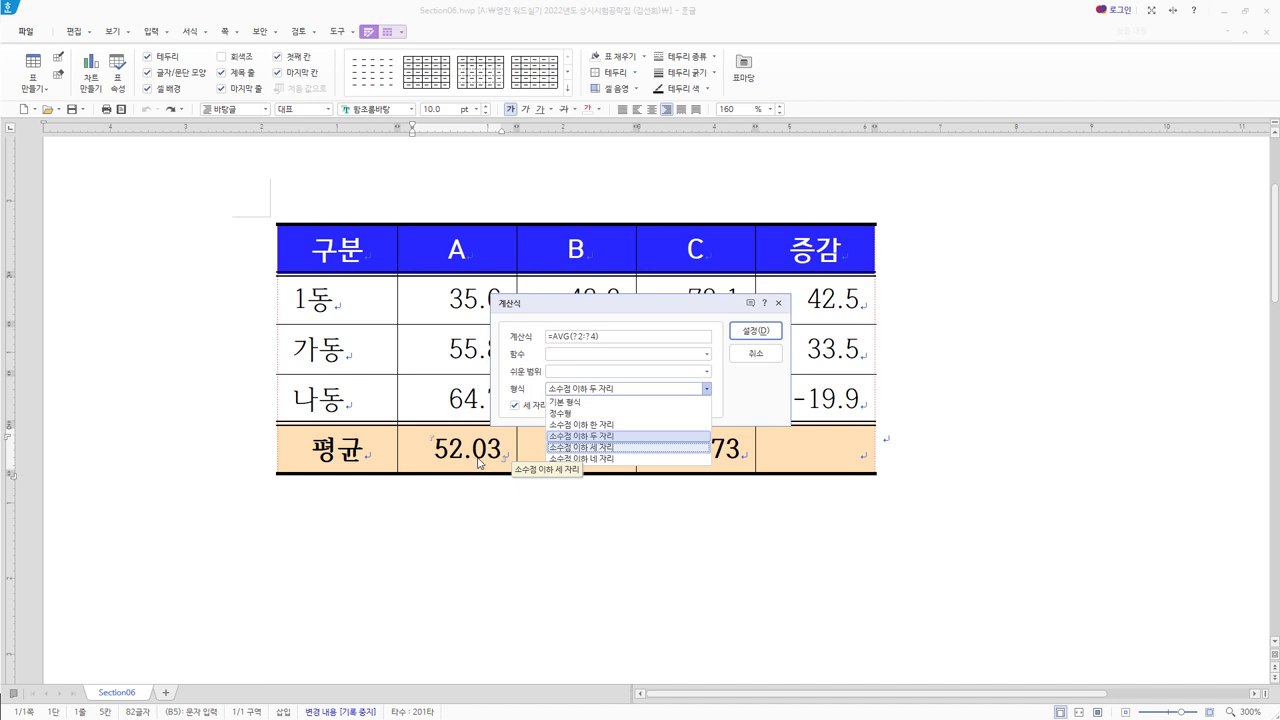
left_click(571, 414)
left_click(755, 331)
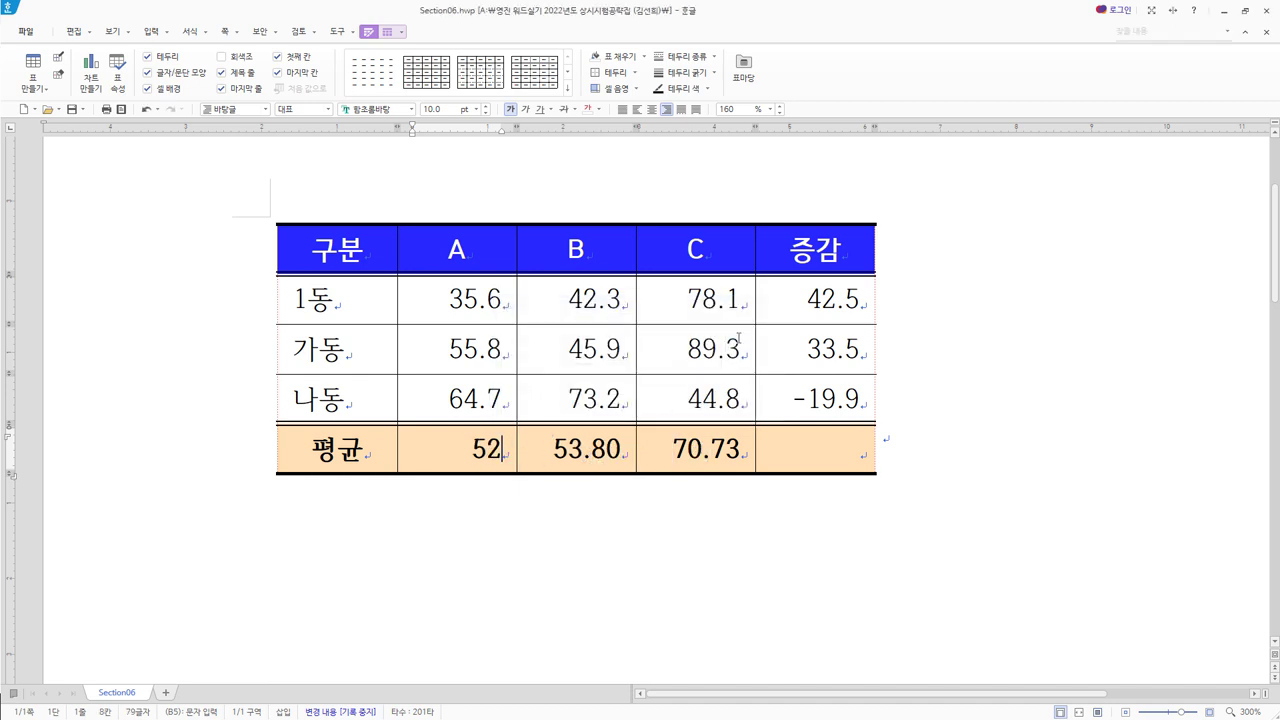
Step: Try the 소수점 이하 한 자리 format on column A's 평균 formula and undo it
right_click(488, 449)
left_click(545, 538)
left_click(671, 389)
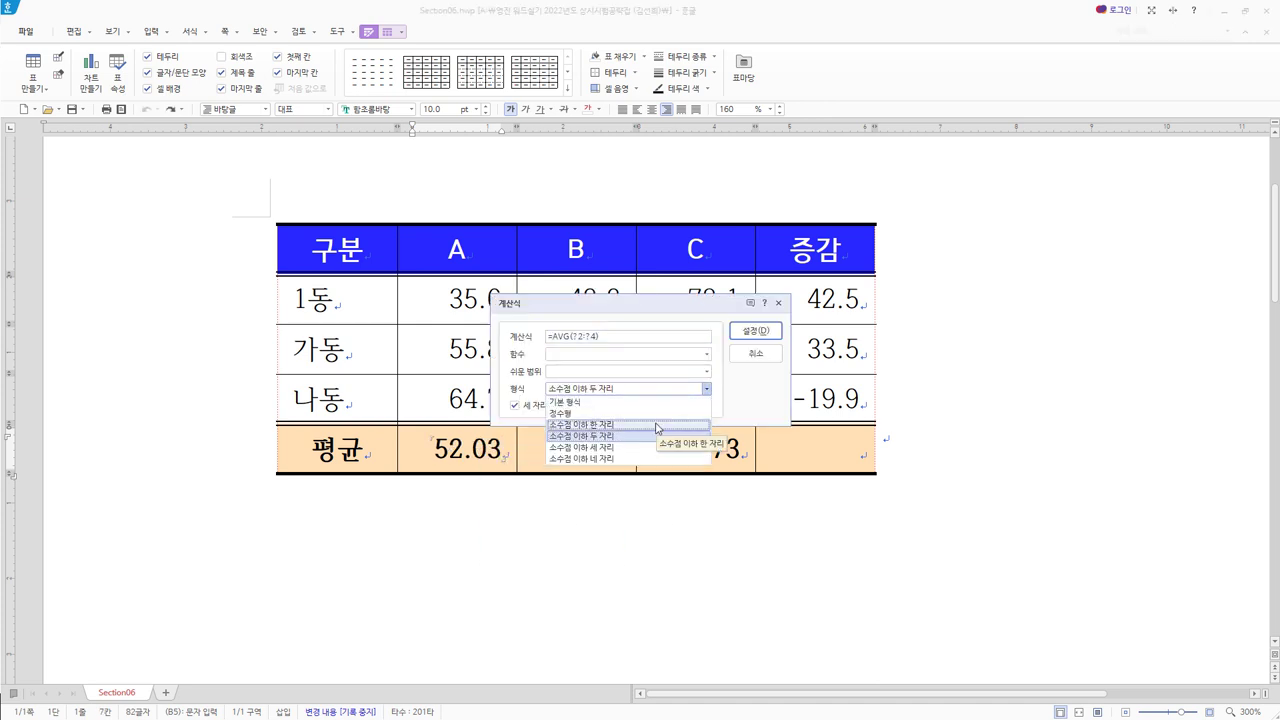
left_click(658, 425)
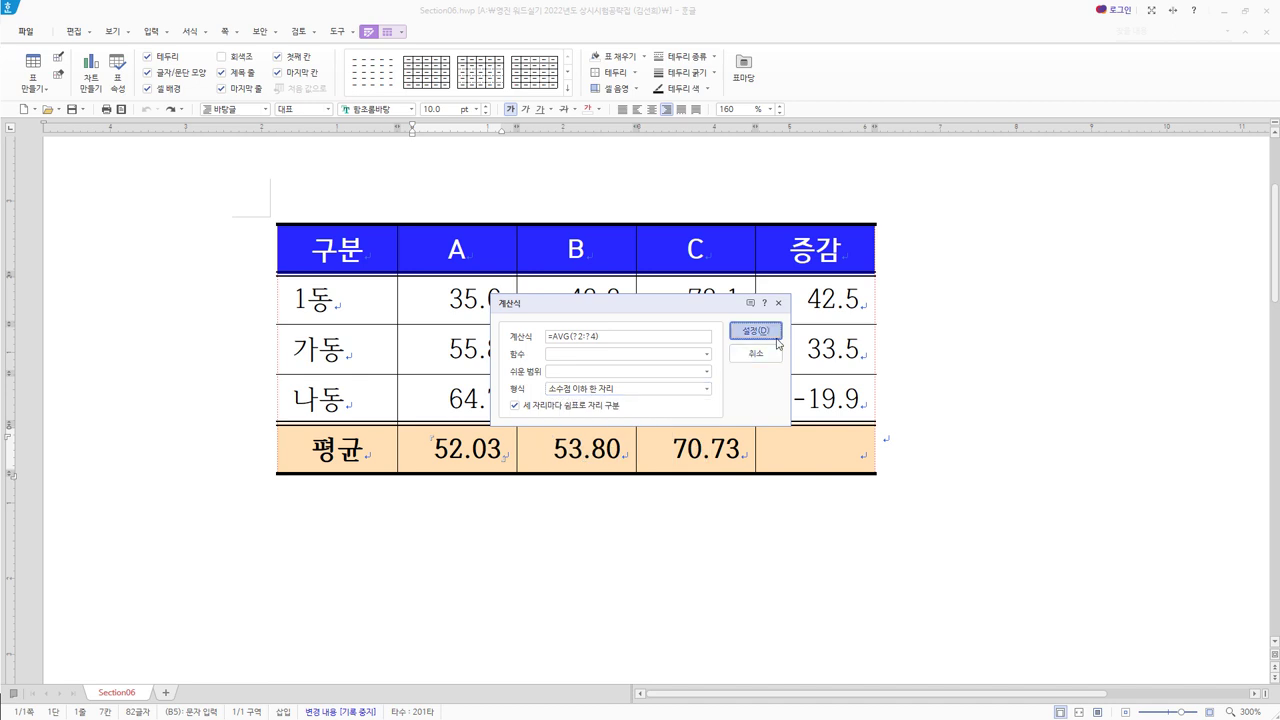
left_click(756, 330)
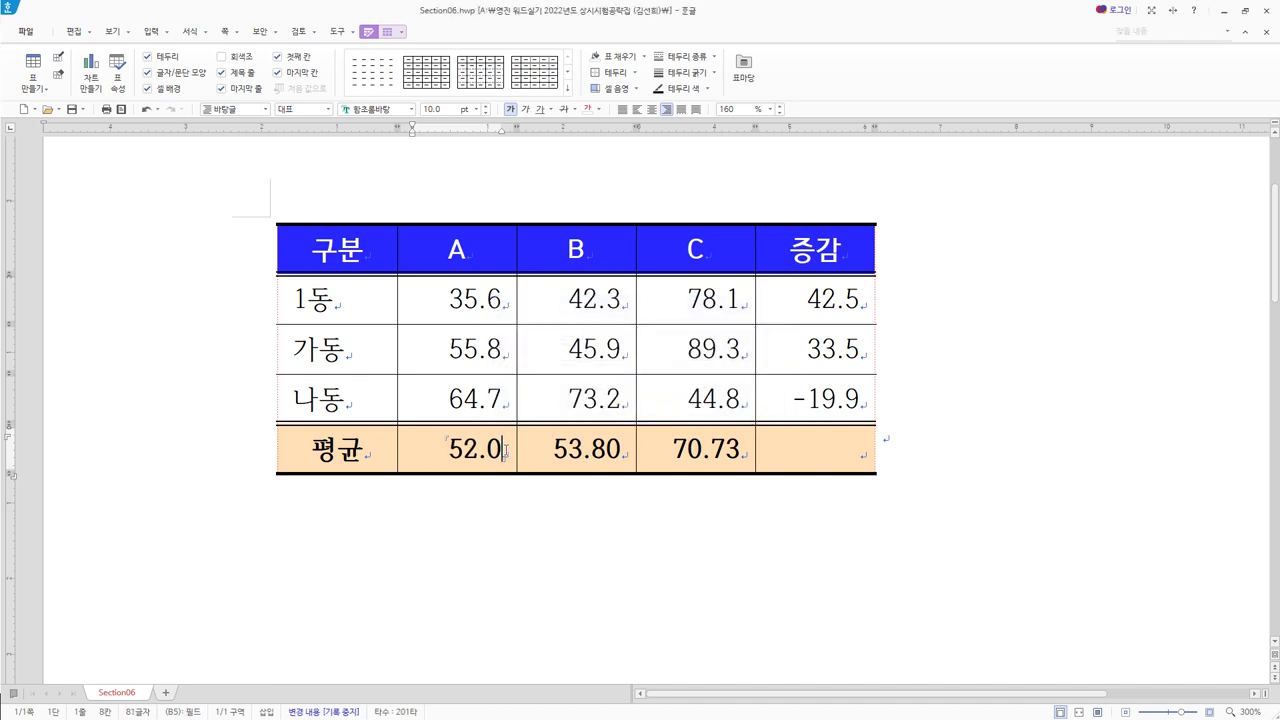
key("ctrl+z")
Step: Highlight the last decimal digit of column A's 평균 value to examine its rounding
left_click(492, 448)
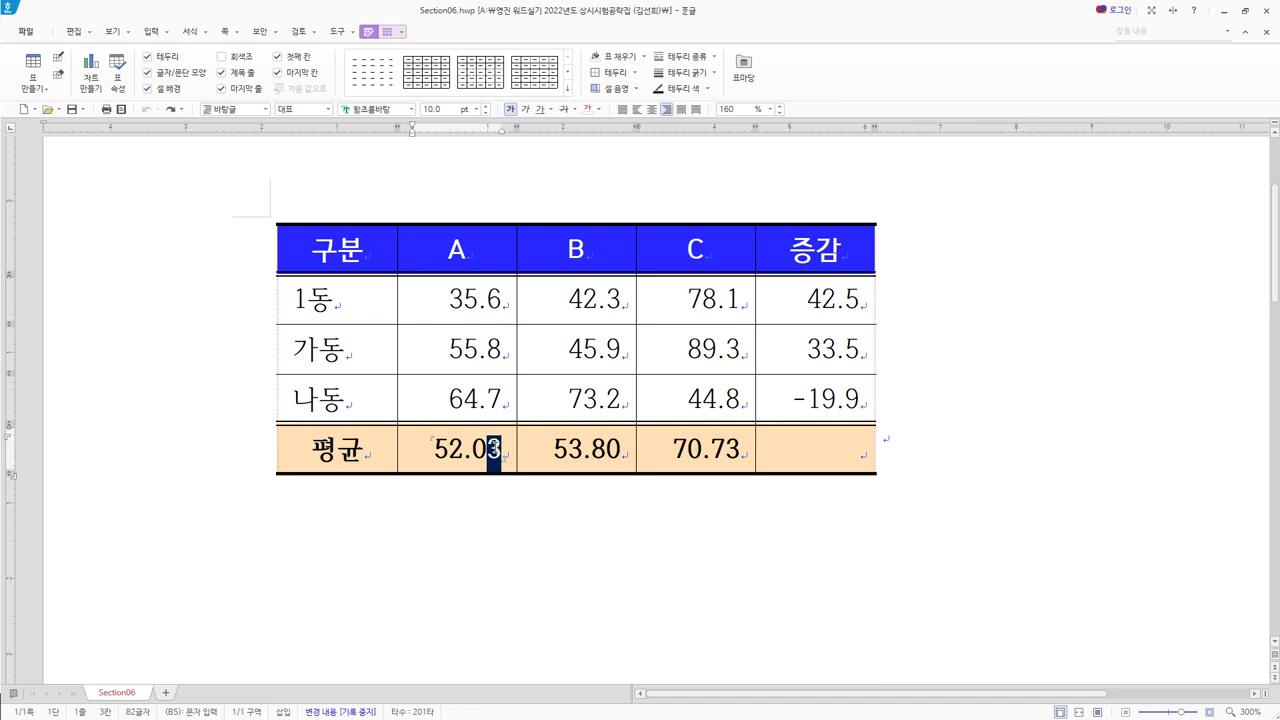
left_click_drag(487, 450, 500, 450)
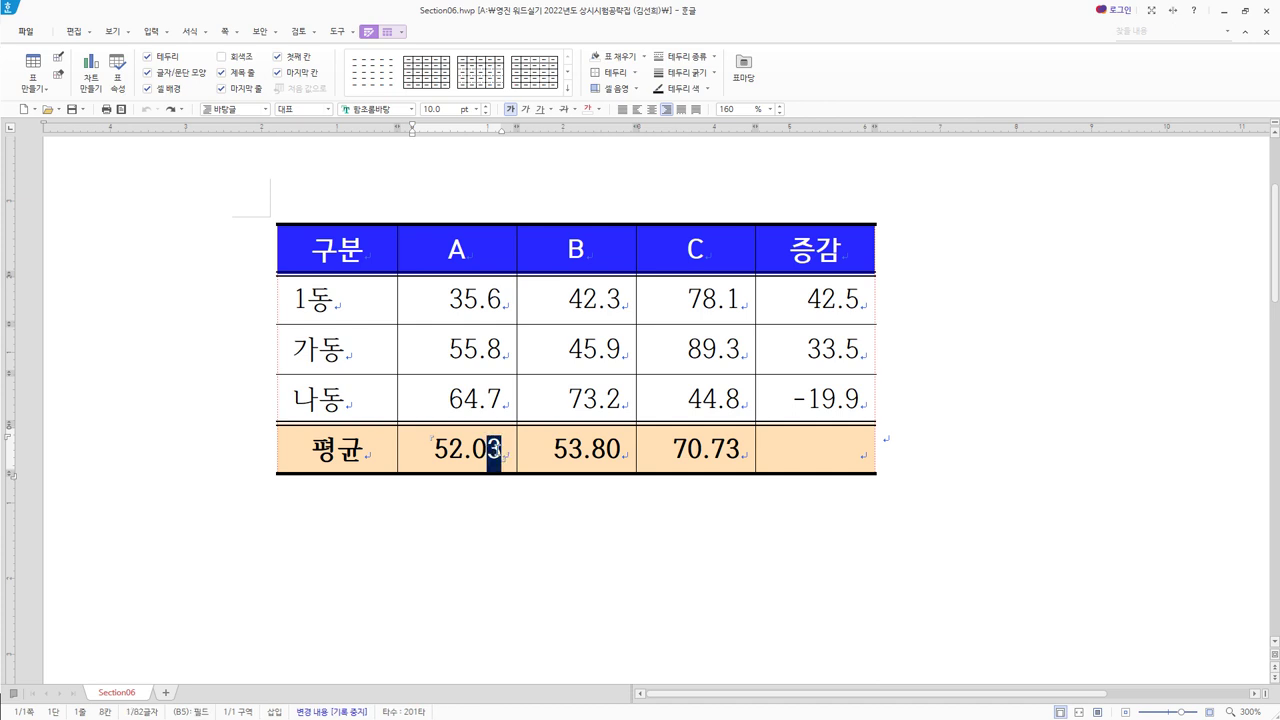
left_click(501, 450)
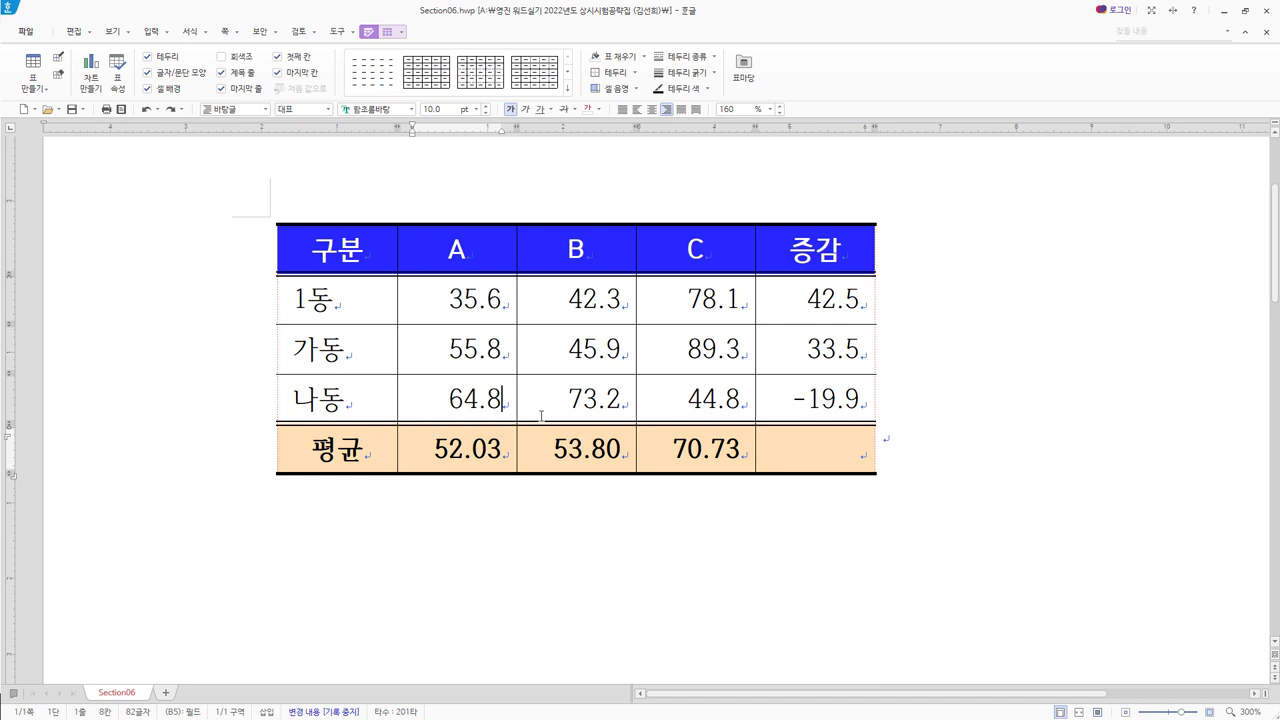
Step: Replace the last digit of the 나동 value in column A with 9
key("Up")
key("BackSpace")
type("9")
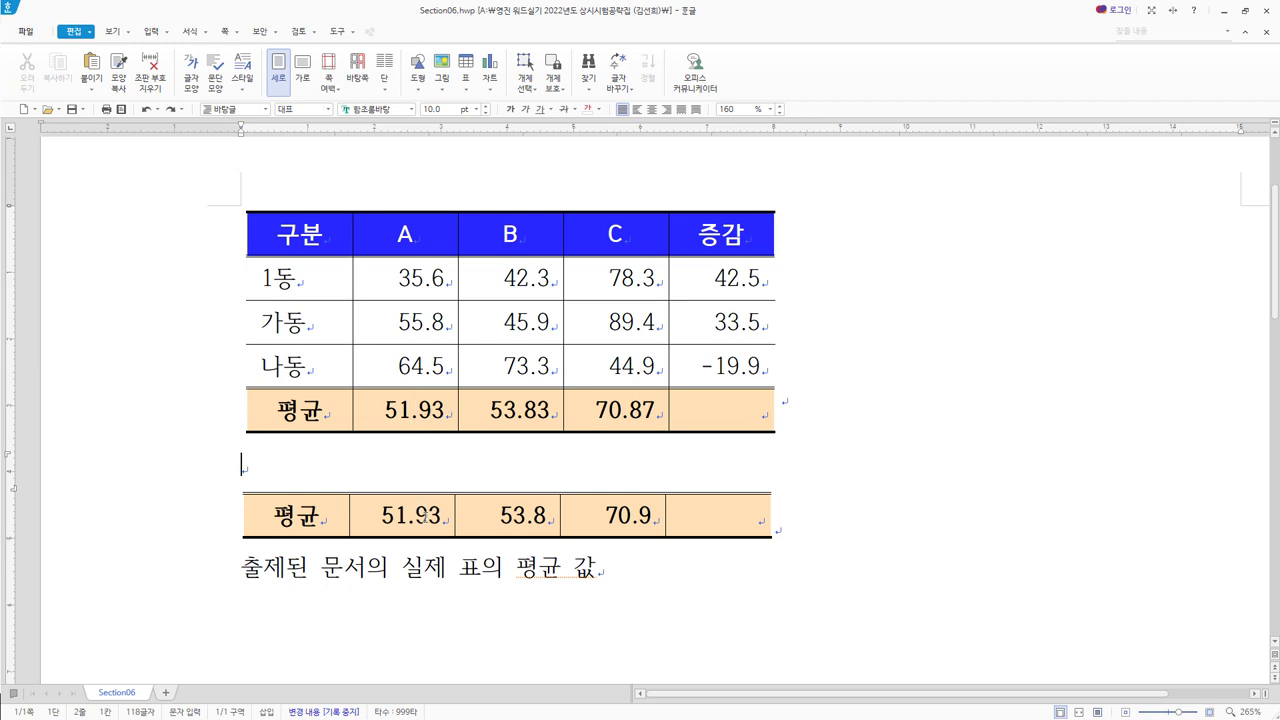
Step: Undo the last edit and set the number format of column A's 평균 formula in the upper table to 소수점 이하 한 자리
key("ctrl+z")
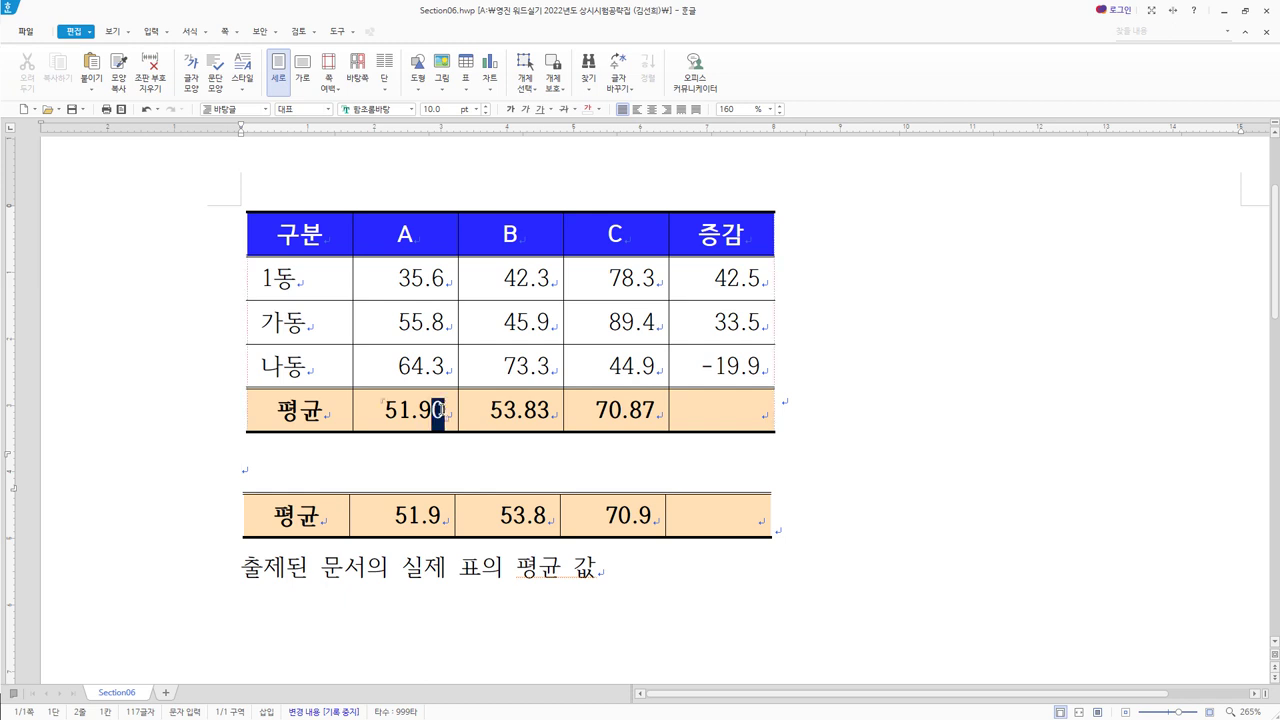
left_click_drag(444, 412, 432, 412)
left_click(432, 412)
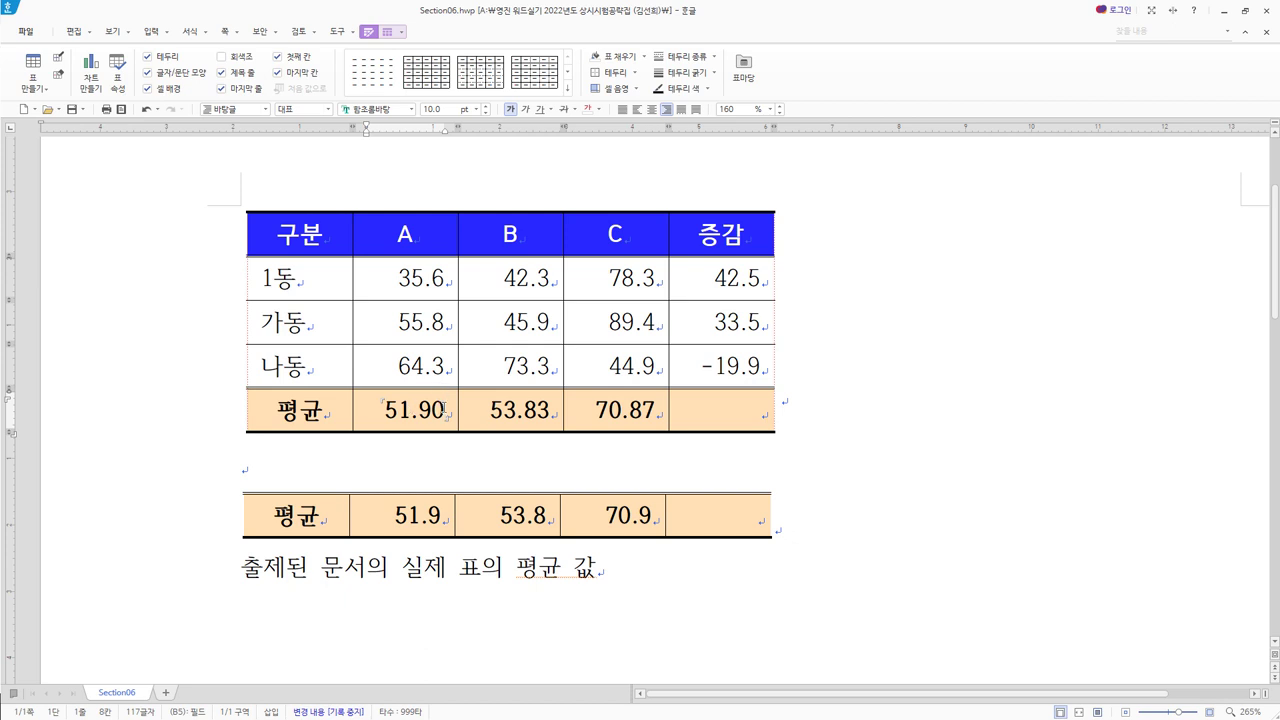
right_click(432, 410)
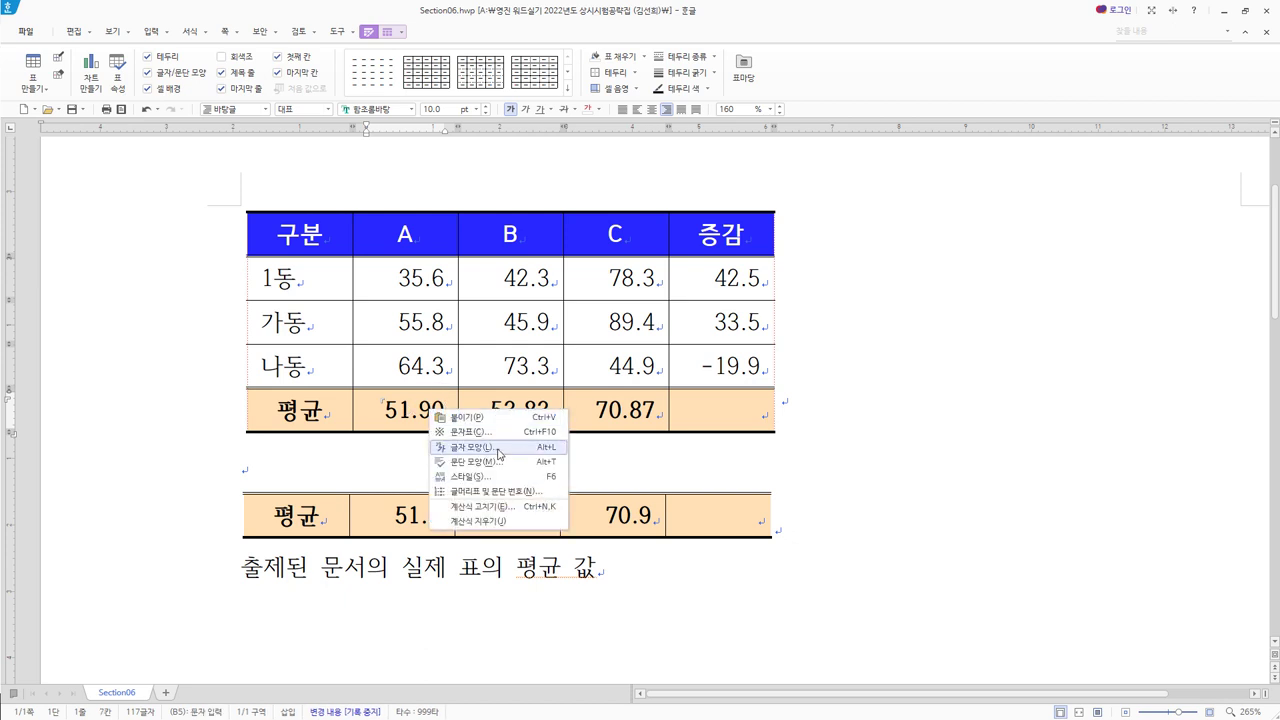
left_click(492, 505)
left_click(650, 388)
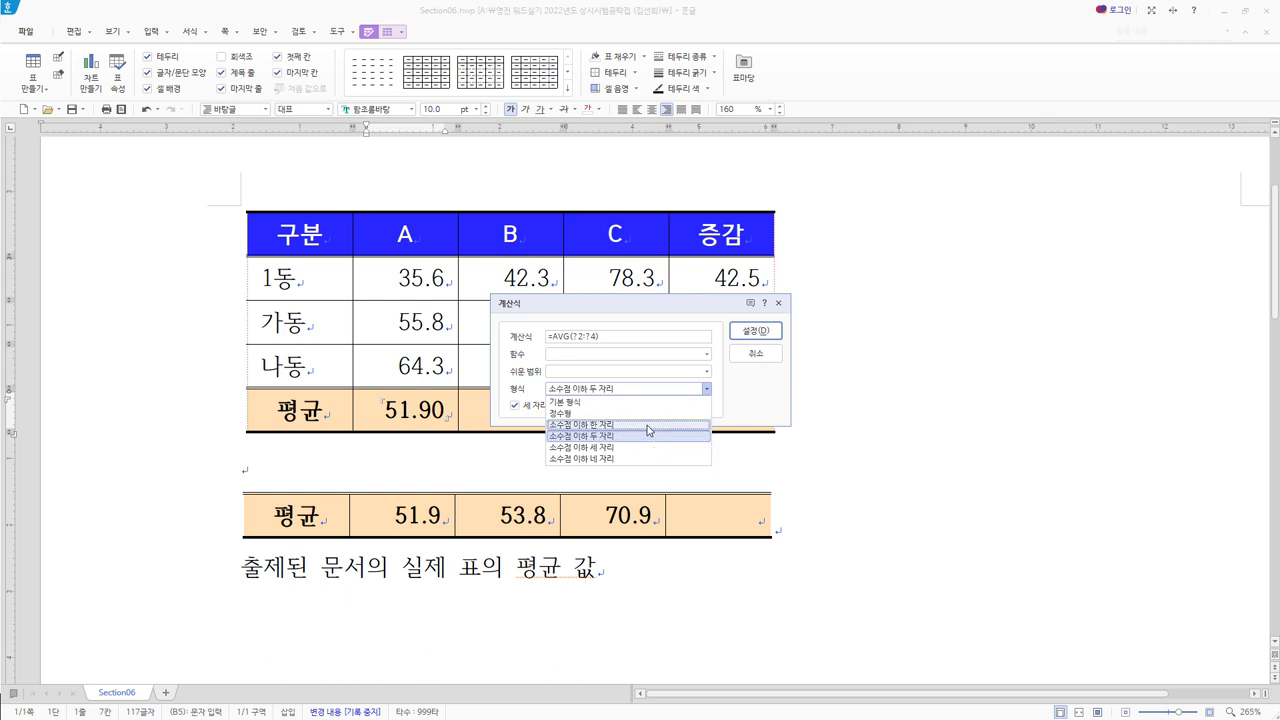
left_click(650, 424)
left_click(756, 331)
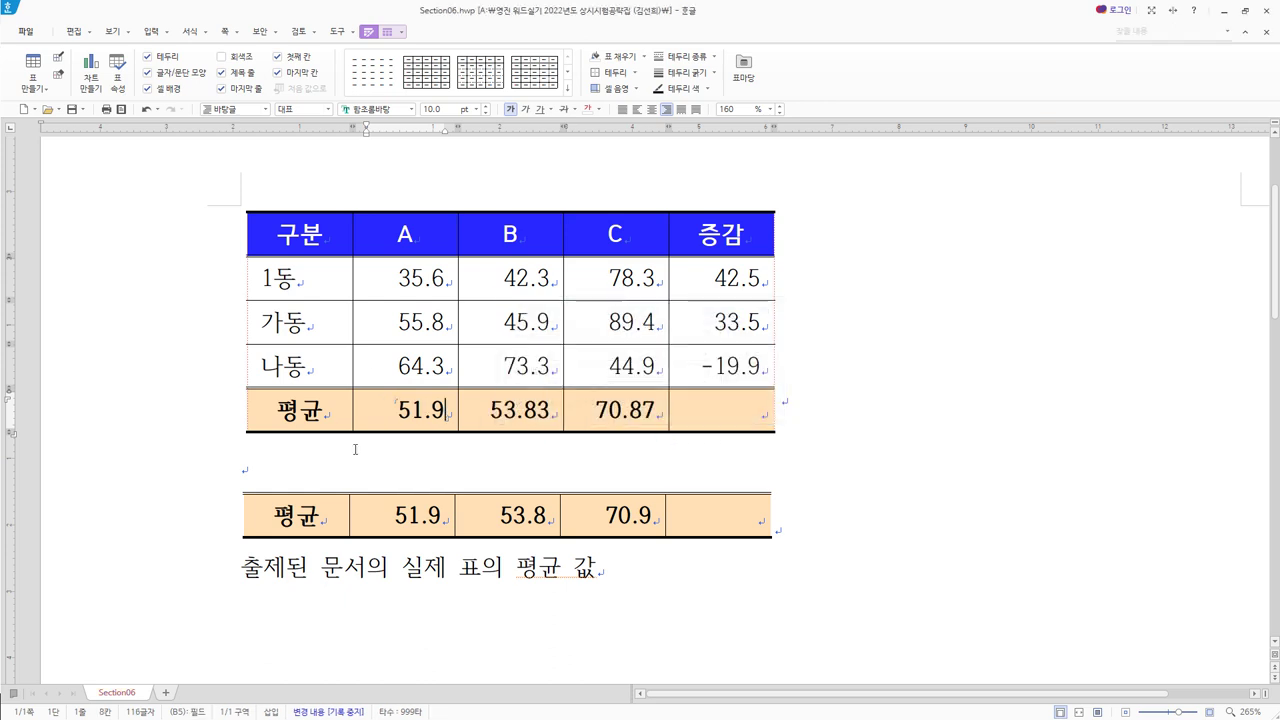